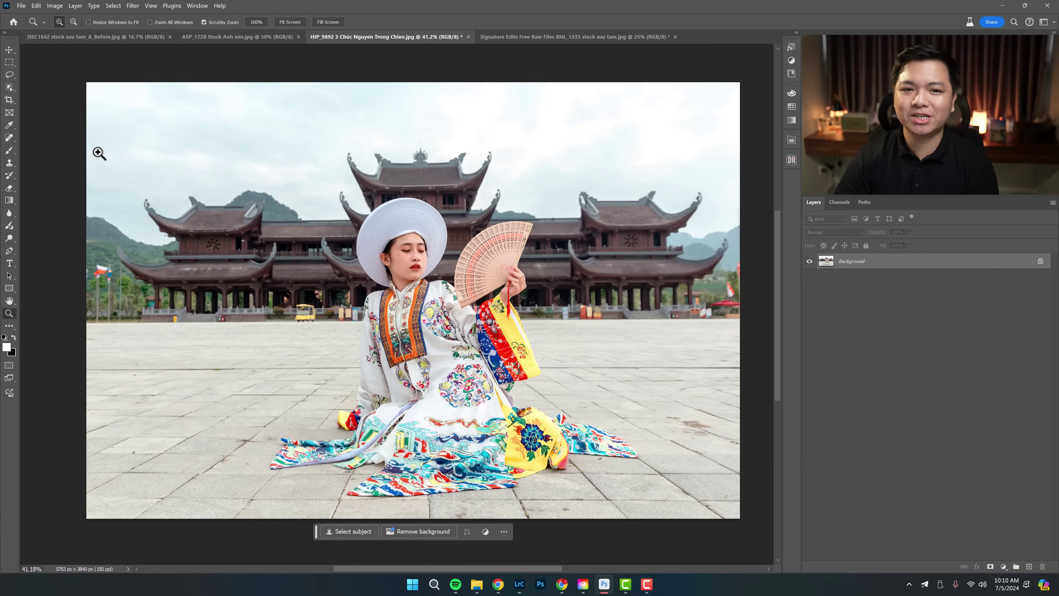
Step: Brush a Quick Selection over the woman, from her hat down to the lower robe
{"action": "left_click", "coordinate": [9, 89]}
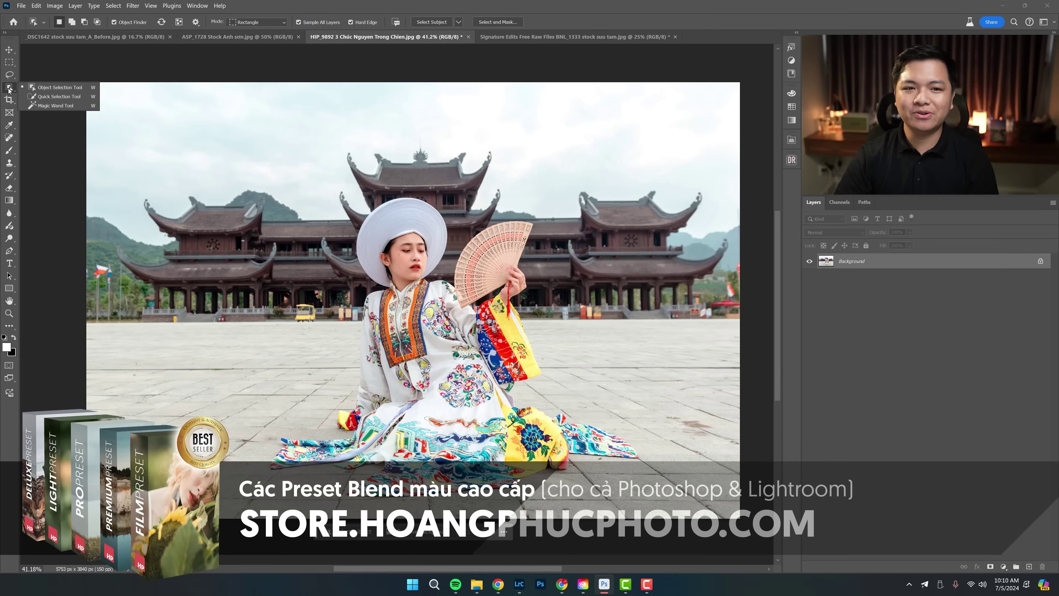
{"action": "left_click", "coordinate": [59, 96]}
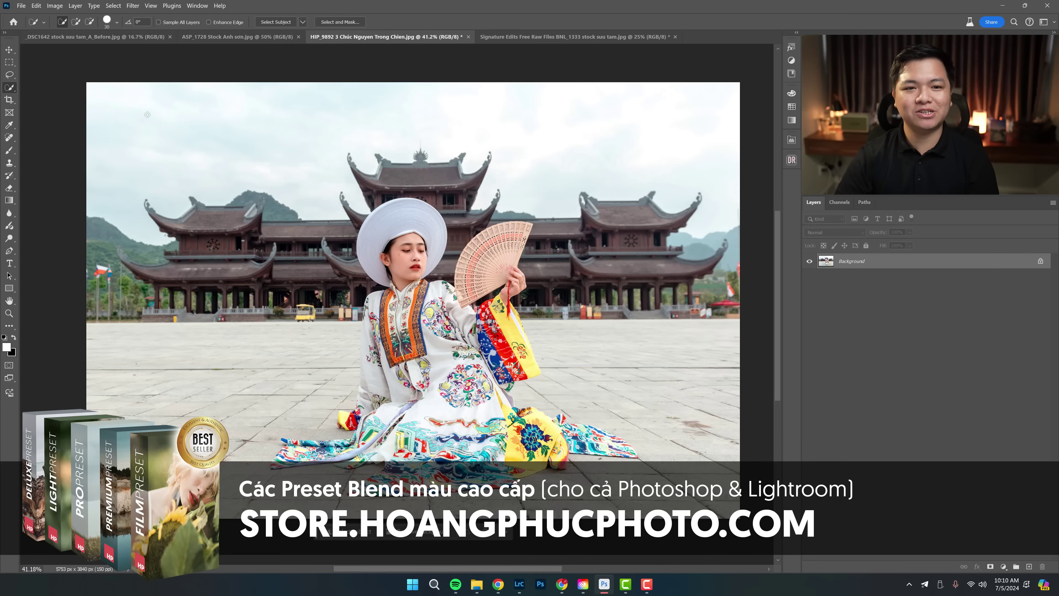
{"action": "mouse_move", "coordinate": [390, 231]}
{"action": "left_mouse_down"}
{"action": "mouse_move", "coordinate": [489, 289]}
{"action": "mouse_move", "coordinate": [459, 338]}
{"action": "left_mouse_up"}
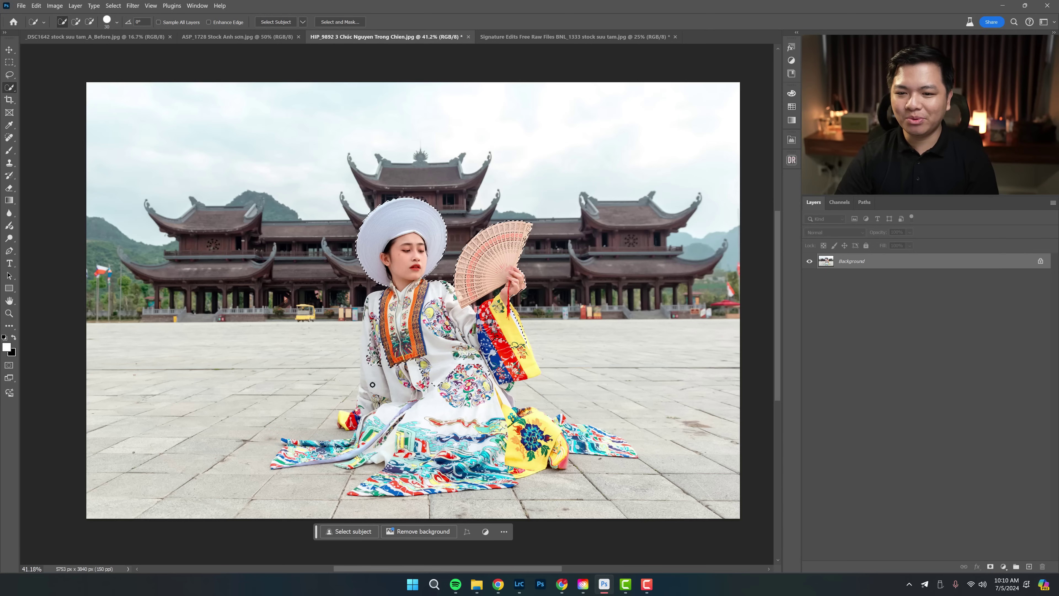
{"action": "left_click_drag", "start_coordinate": [373, 385], "coordinate": [520, 409]}
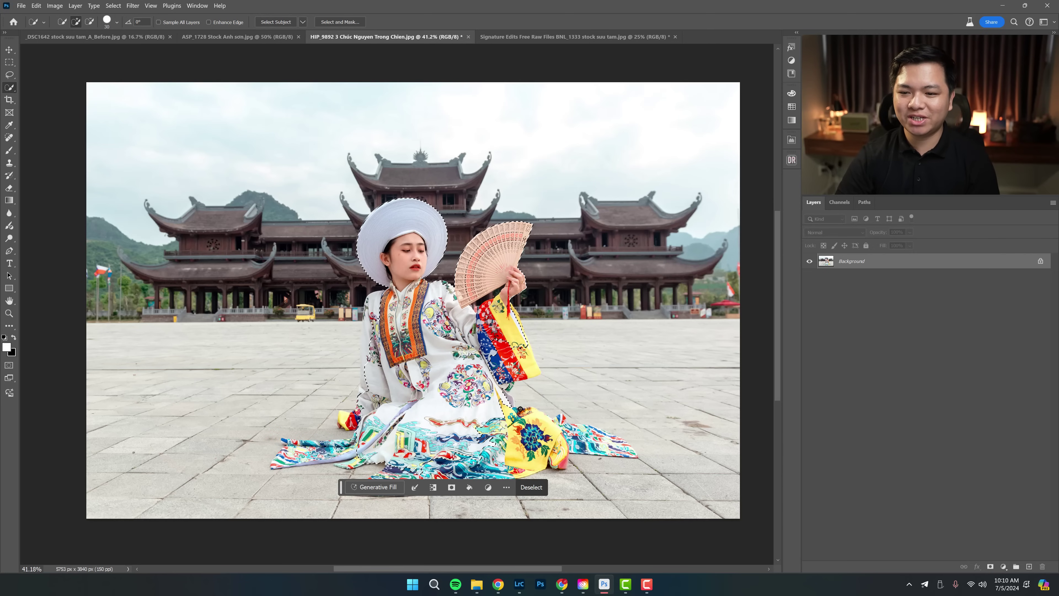
Step: Clear the selection and switch back to the Object Selection Tool
{"action": "key", "text": "ctrl+d"}
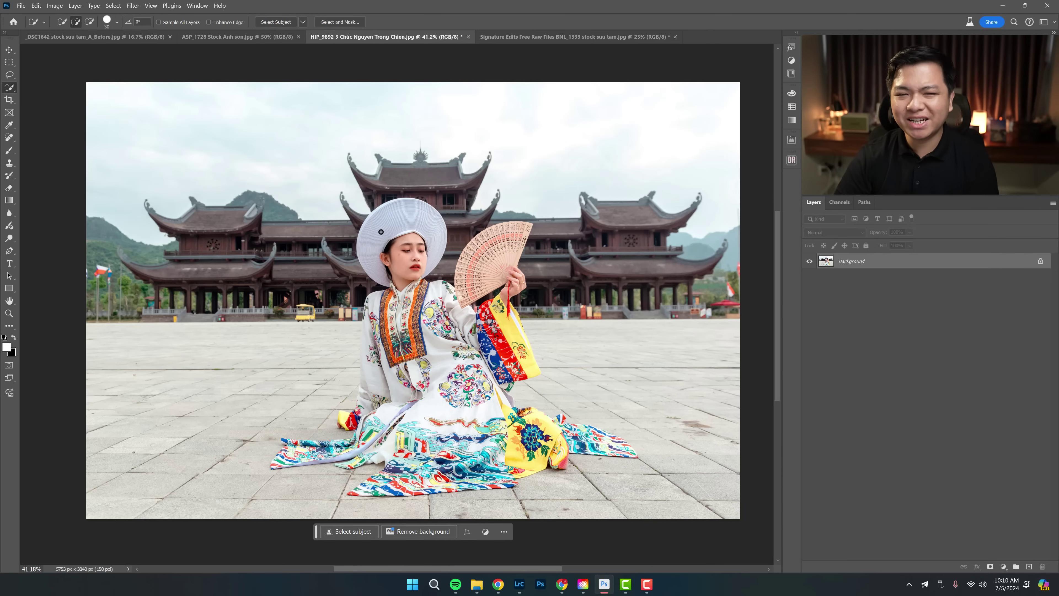
{"action": "right_click", "coordinate": [8, 86]}
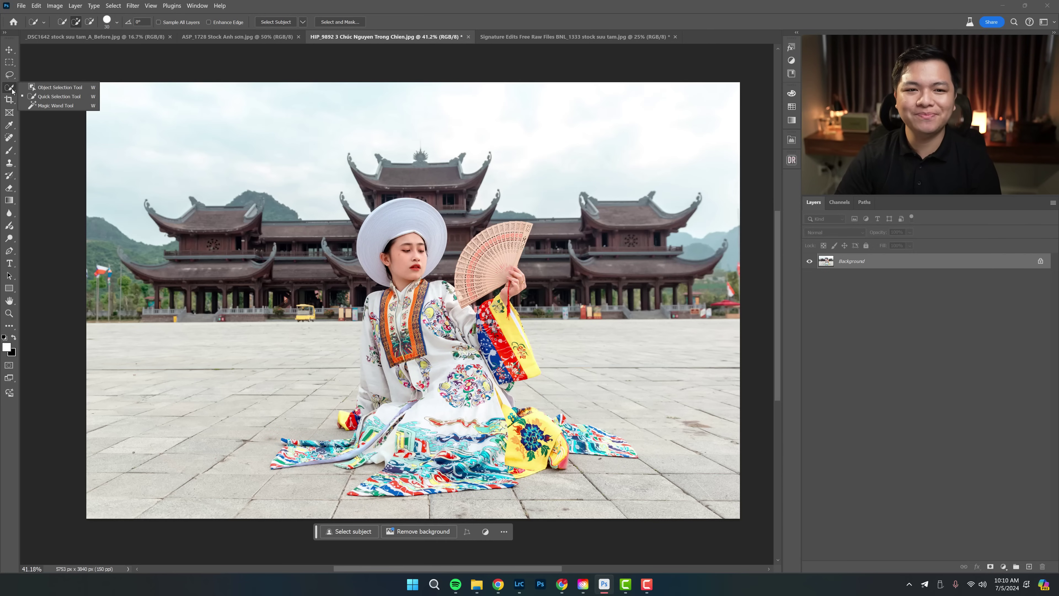
{"action": "left_click", "coordinate": [45, 88]}
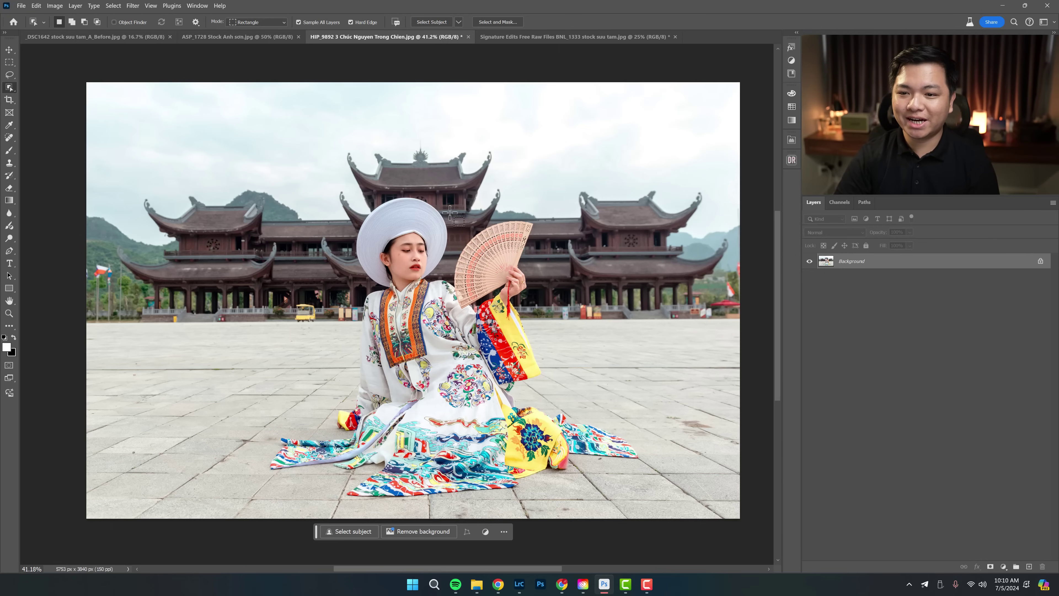
Step: Box-select the fan, zoom in on it, then clear the selection
{"action": "left_click_drag", "start_coordinate": [450, 212], "coordinate": [535, 311]}
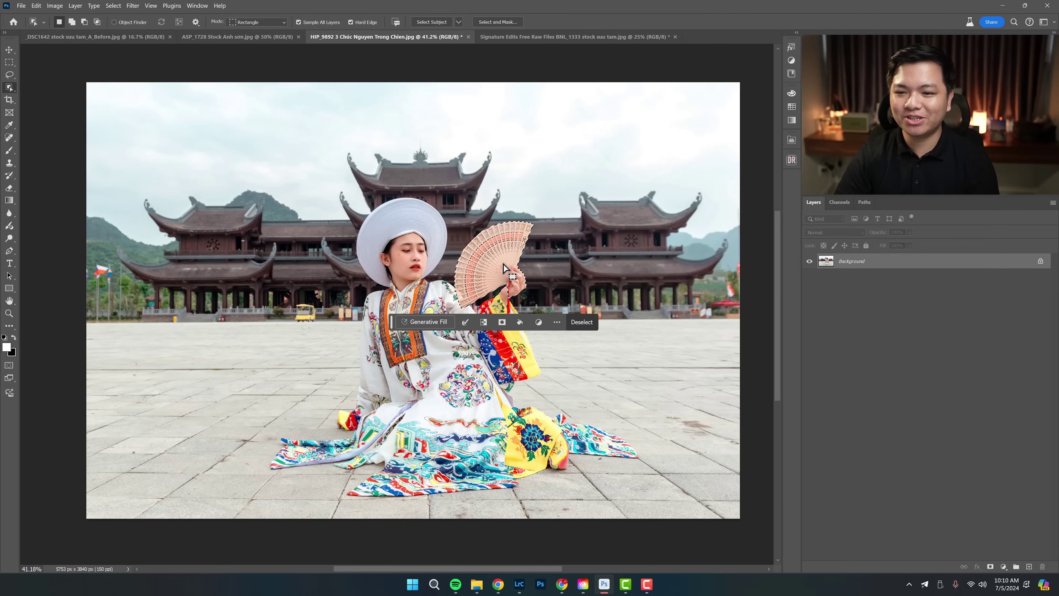
{"action": "key", "text": "z"}
{"action": "mouse_move", "coordinate": [505, 253]}
{"action": "left_mouse_down"}
{"action": "mouse_move", "coordinate": [544, 254]}
{"action": "mouse_move", "coordinate": [384, 260]}
{"action": "left_mouse_up"}
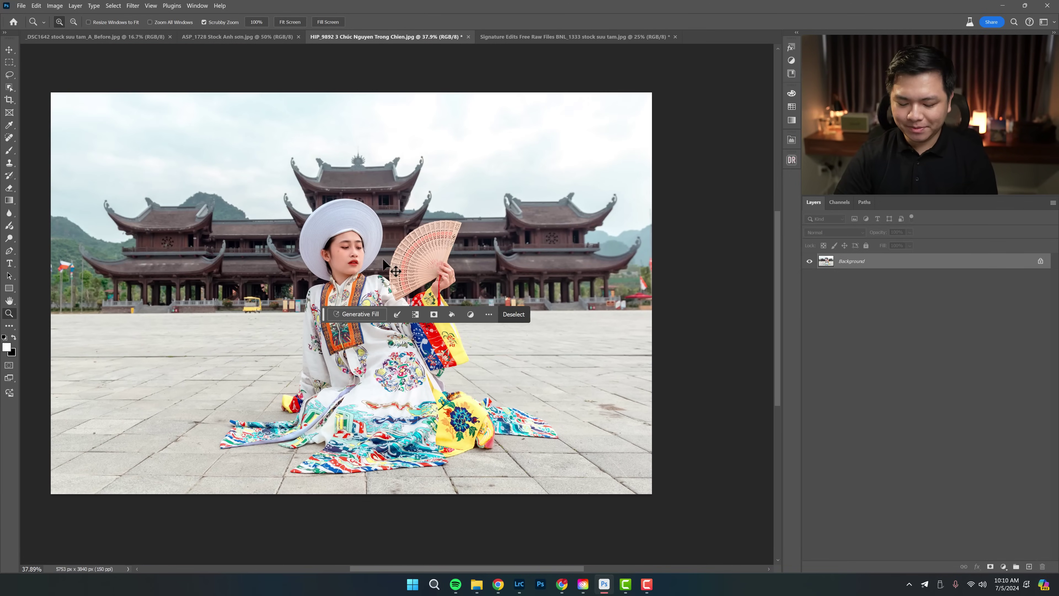
{"action": "key", "text": "ctrl+d"}
{"action": "left_click", "coordinate": [11, 87]}
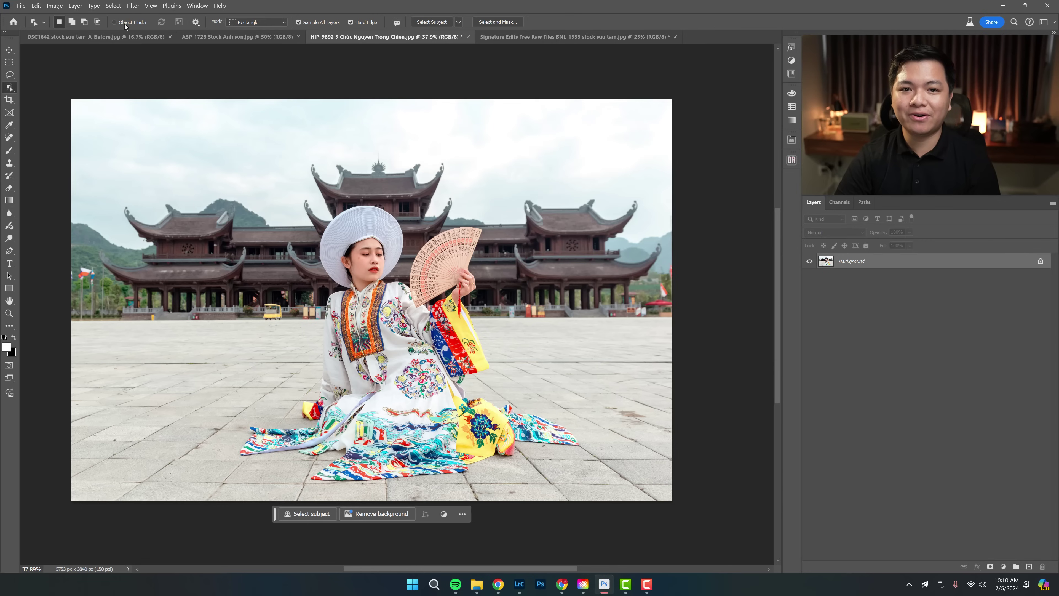
Step: With Object Finder on, select the robe by hovering and clicking, then add the fan
{"action": "left_click", "coordinate": [132, 23]}
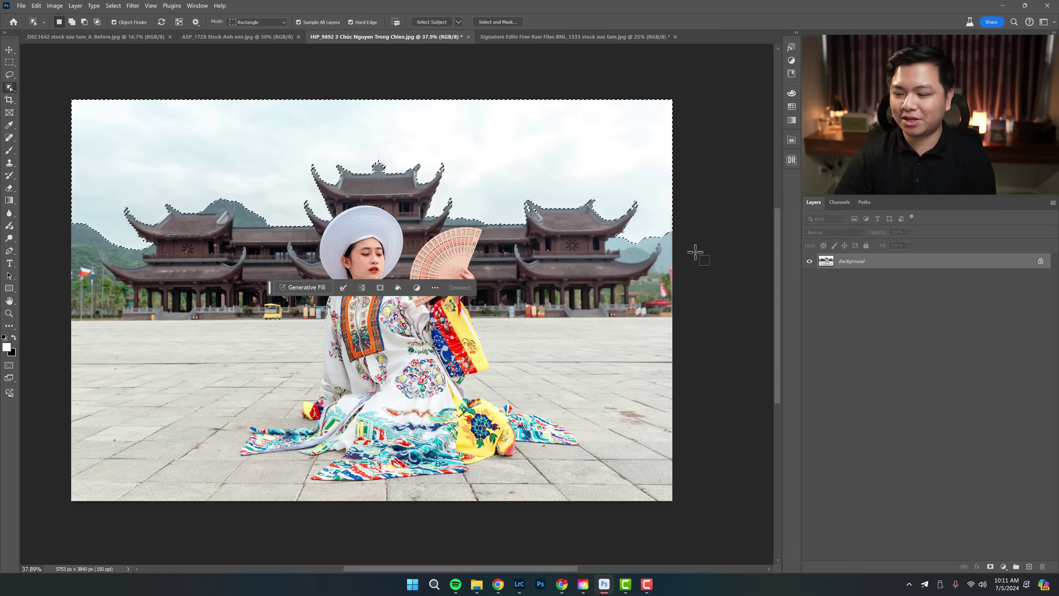
{"action": "key", "text": "ctrl+d"}
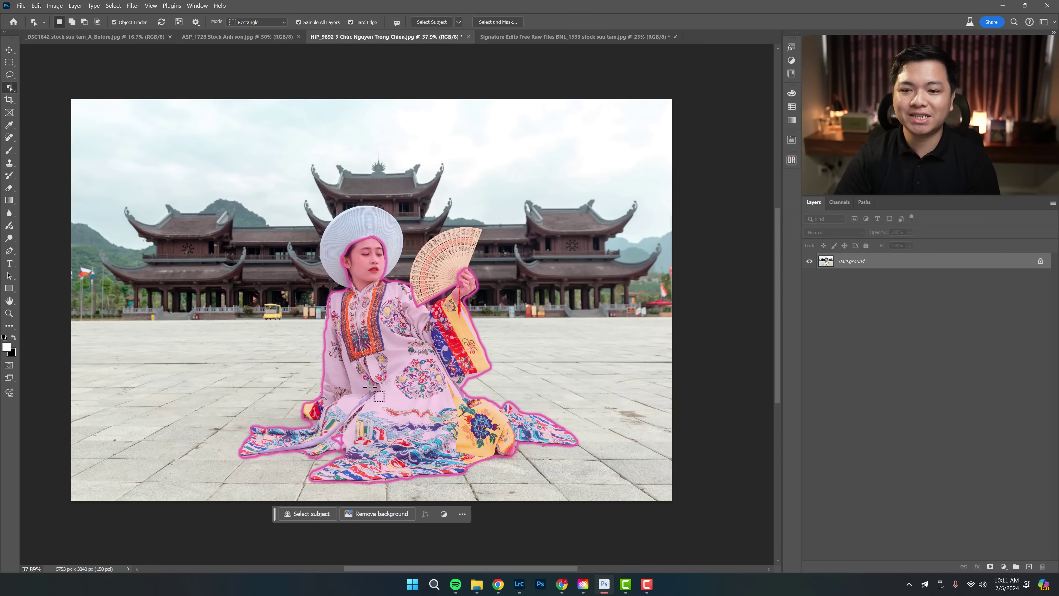
{"action": "left_click", "coordinate": [373, 225]}
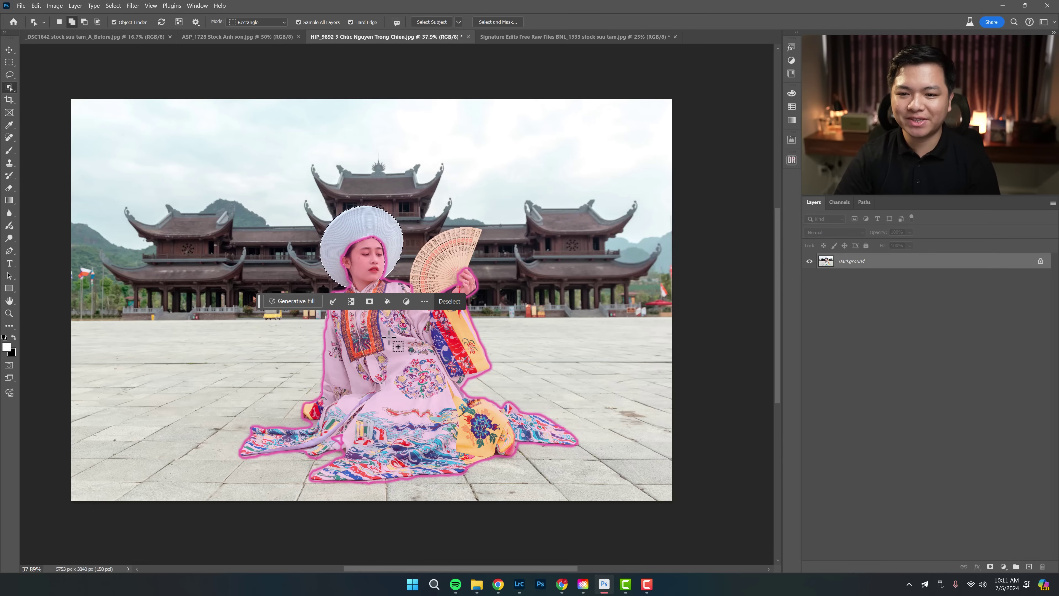
{"action": "left_click", "coordinate": [388, 324]}
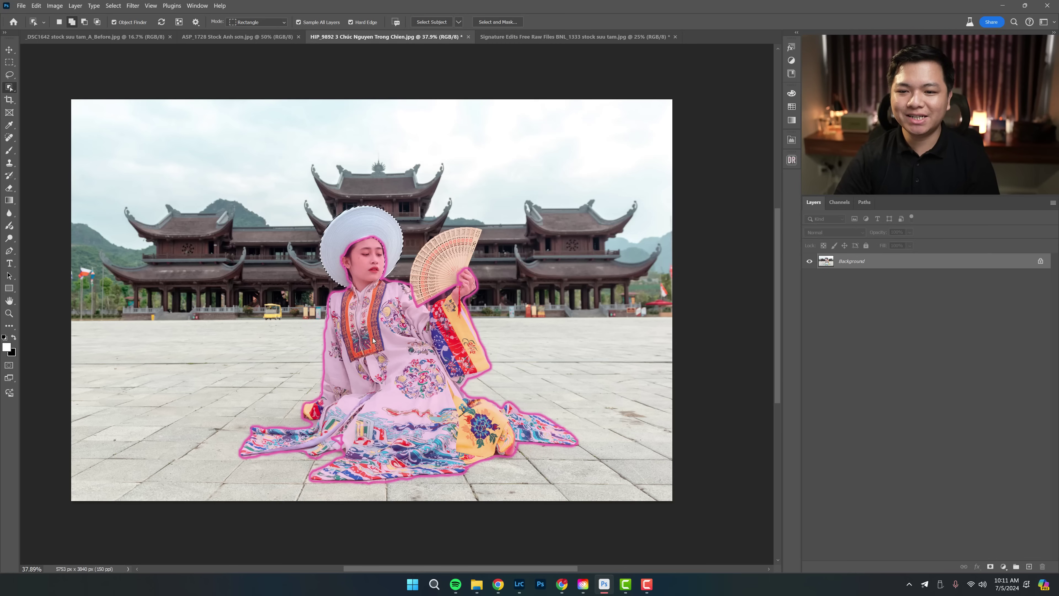
{"action": "left_click", "coordinate": [443, 265], "text": "shift"}
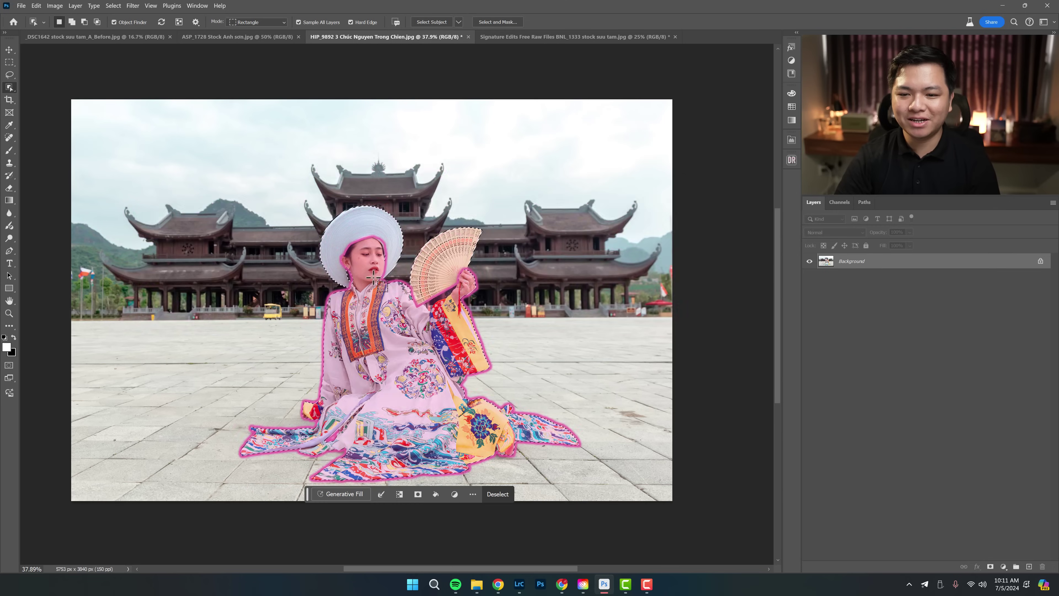
Step: Lasso-add the woman's face to the selection, then clear it and return to Object Selection
{"action": "left_click", "coordinate": [9, 74]}
{"action": "left_click", "coordinate": [38, 83]}
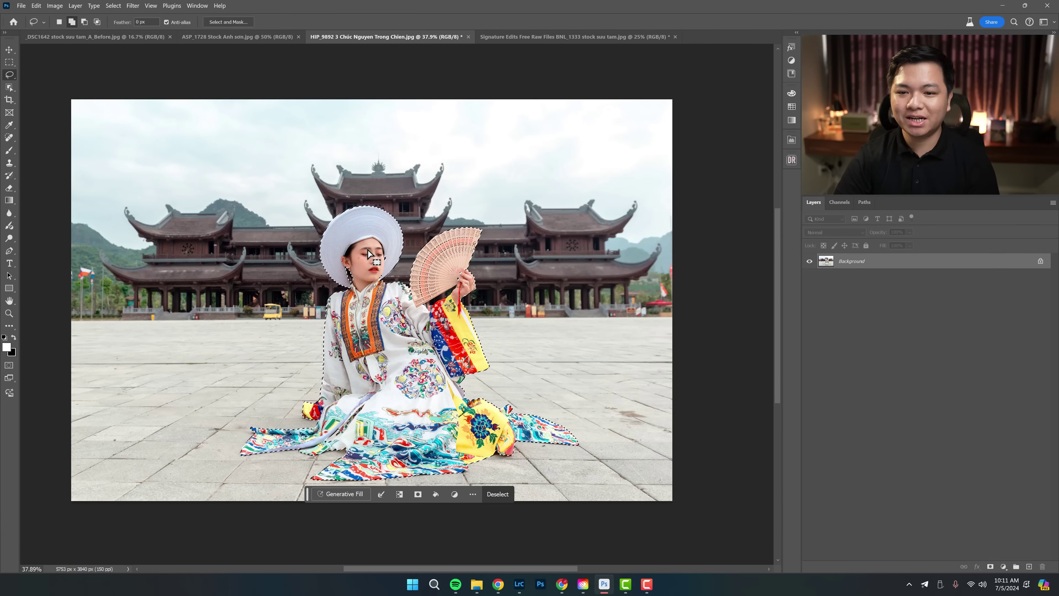
{"action": "left_click_drag", "start_coordinate": [356, 288], "coordinate": [349, 271]}
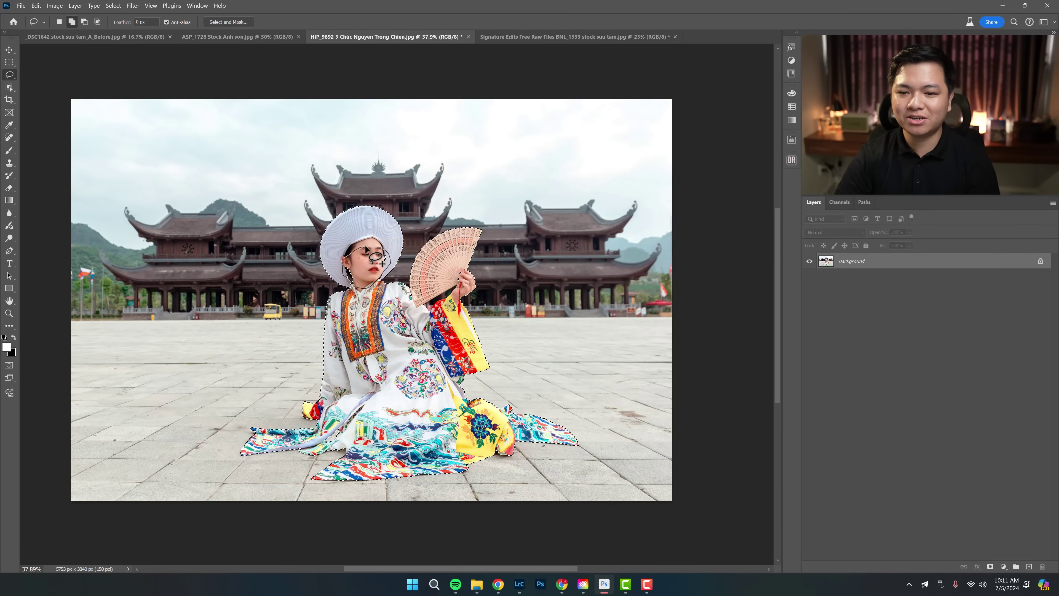
{"action": "key", "text": "ctrl+d"}
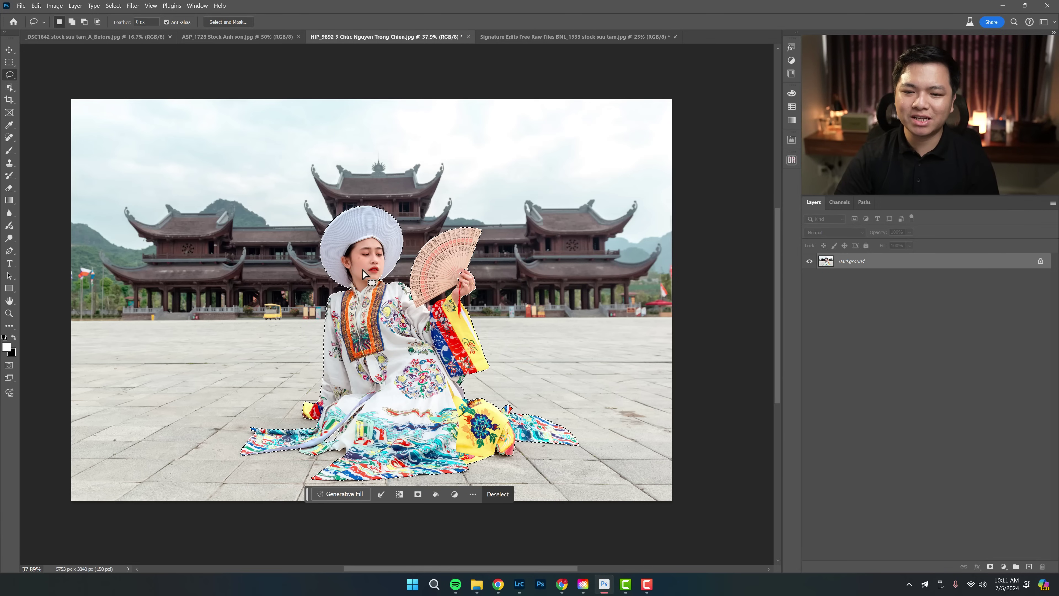
{"action": "key", "text": "z"}
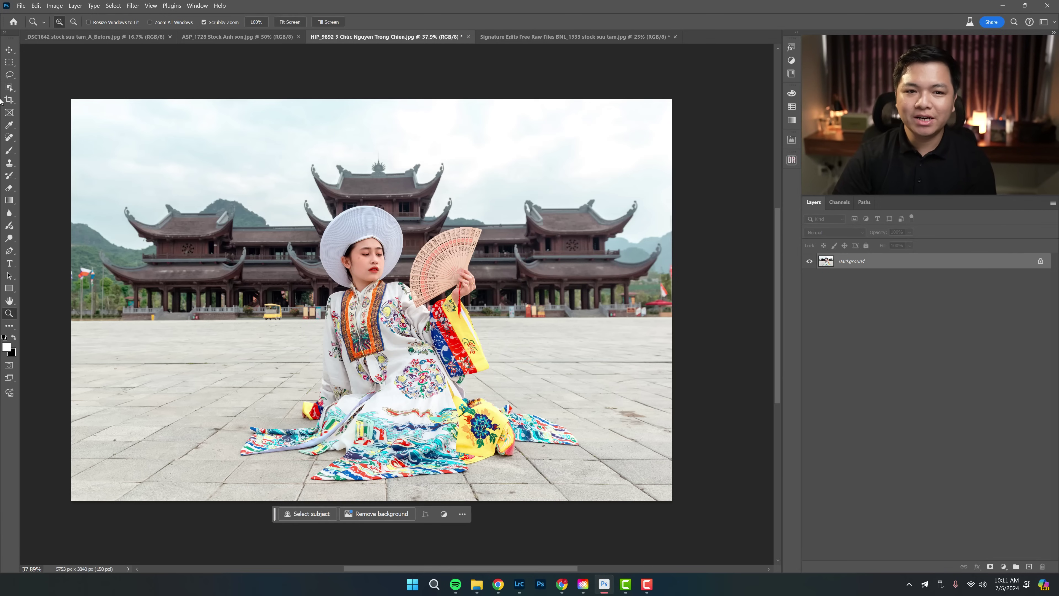
{"action": "left_click", "coordinate": [9, 87]}
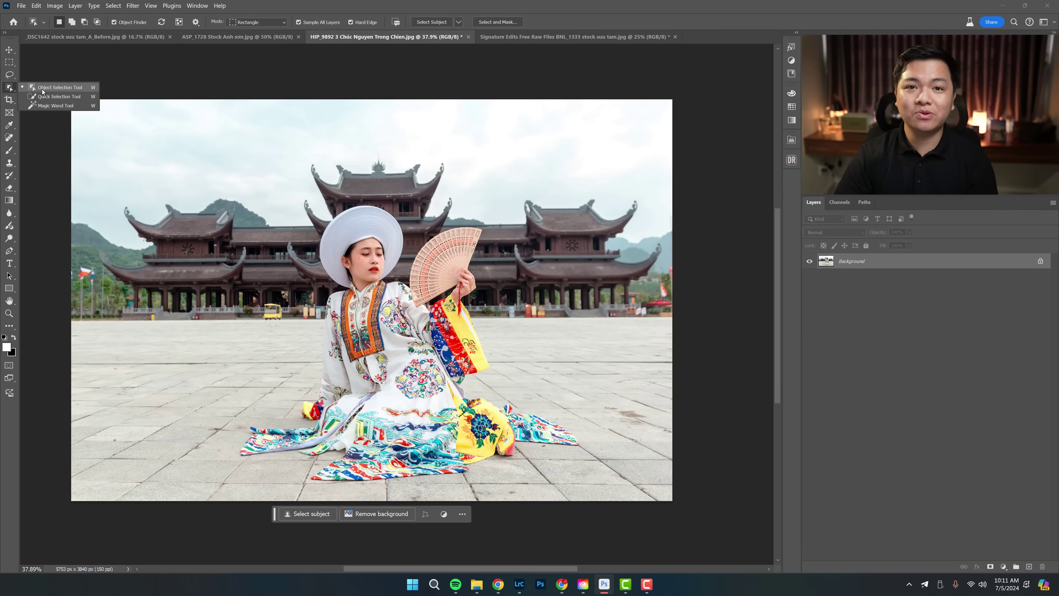
Step: Set Select Subject processing to Cloud (Detailed results)
{"action": "left_click", "coordinate": [52, 100]}
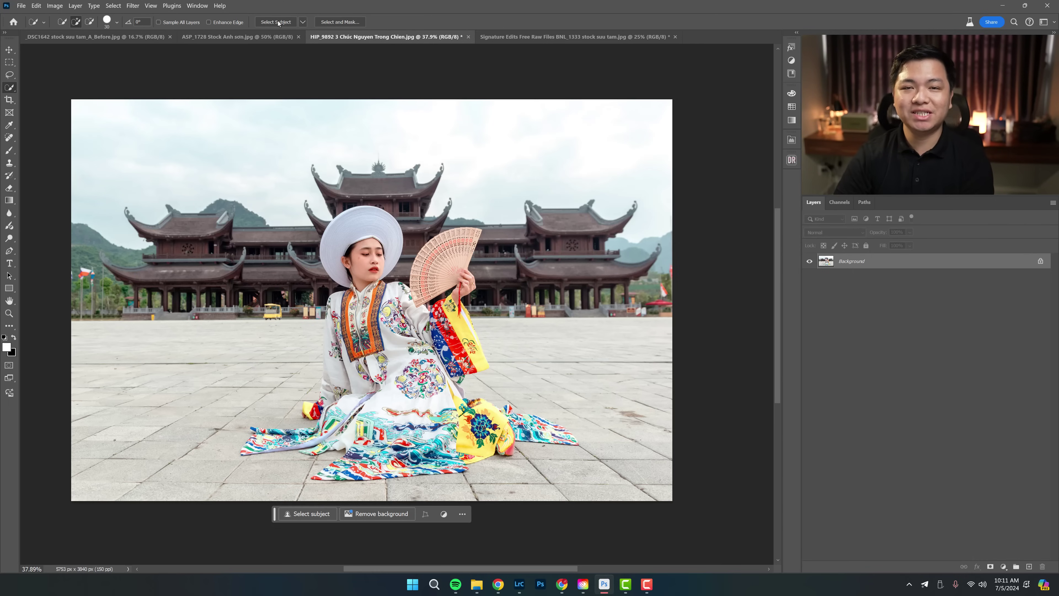
{"action": "left_click", "coordinate": [301, 25]}
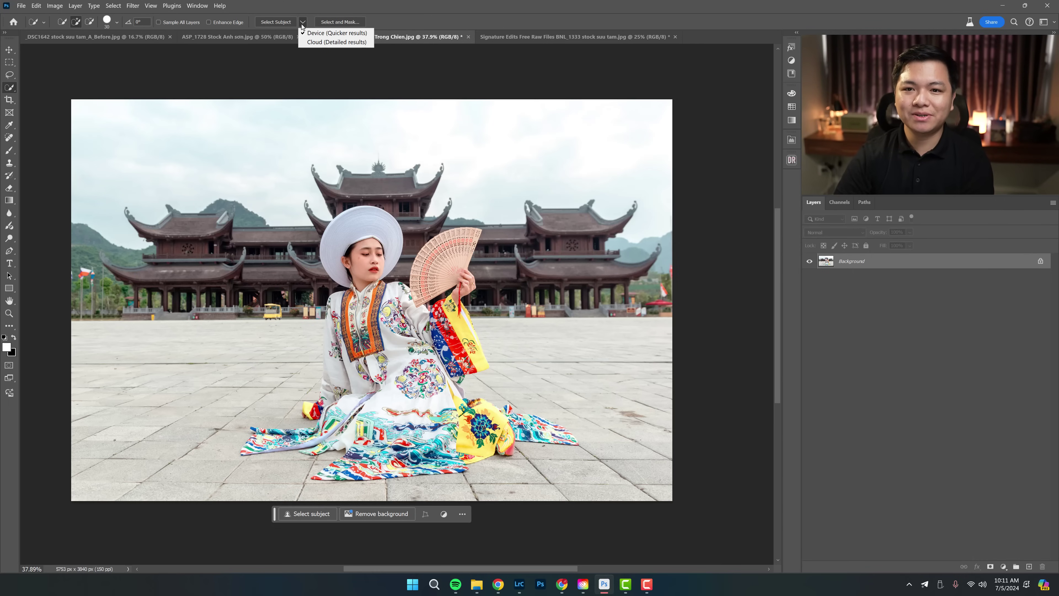
{"action": "left_click", "coordinate": [326, 43]}
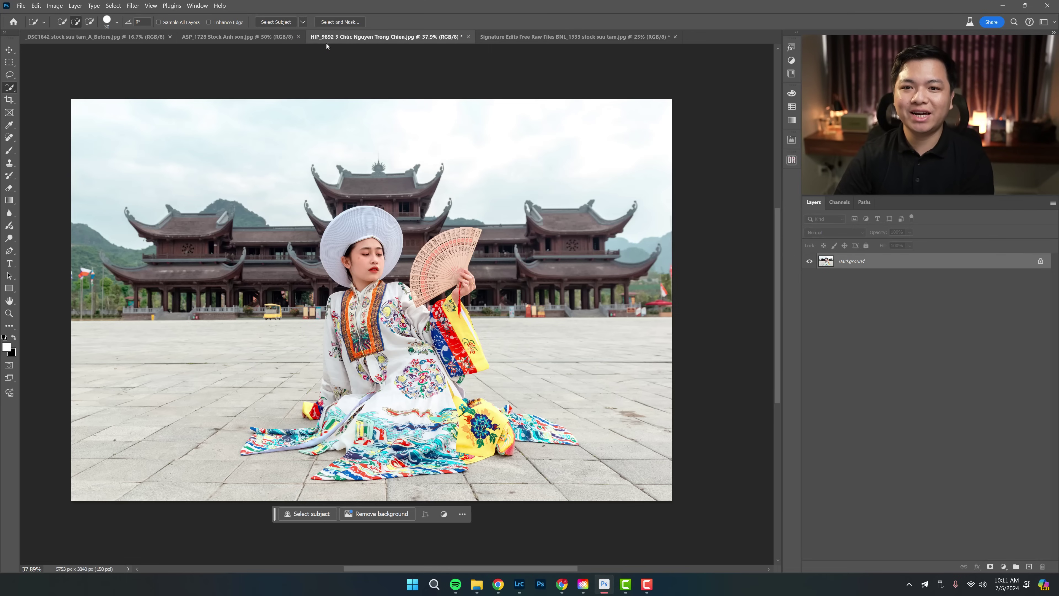
{"action": "left_click", "coordinate": [425, 26]}
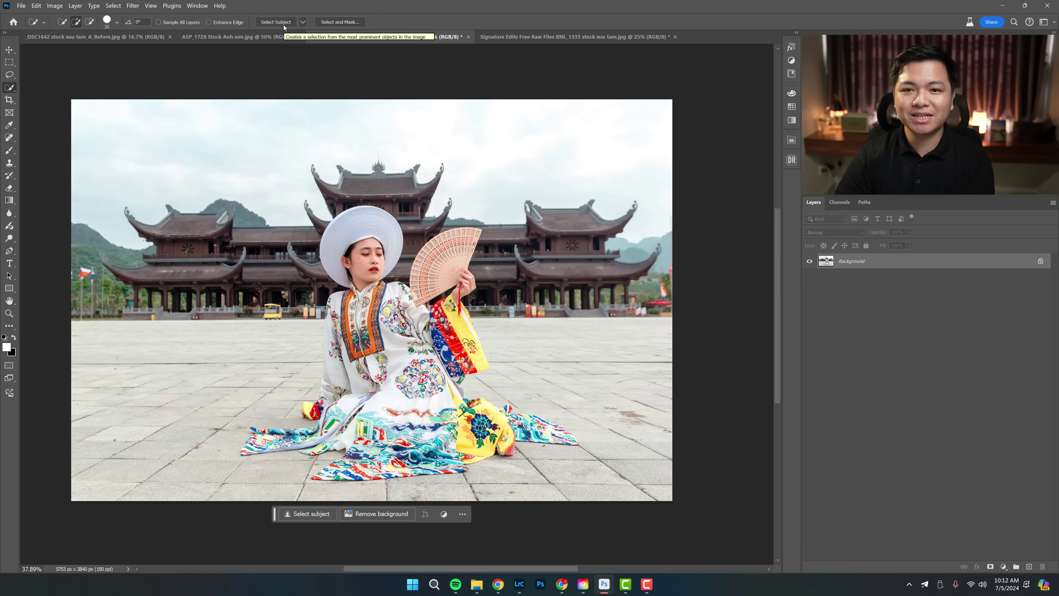
Step: Select the woman with Select Subject, then clear the selection
{"action": "left_click", "coordinate": [283, 24]}
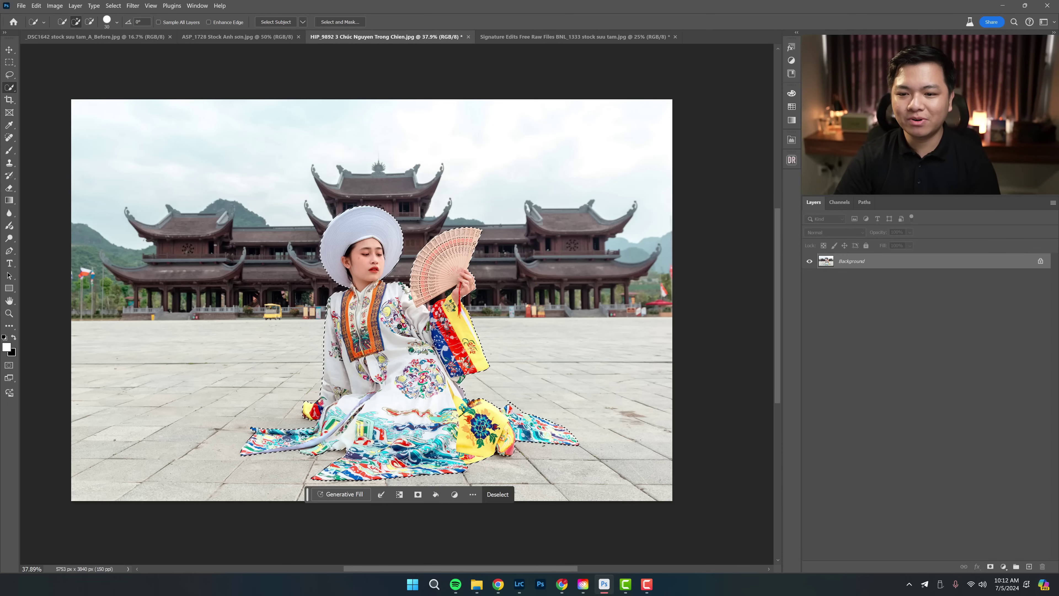
{"action": "key", "text": "z"}
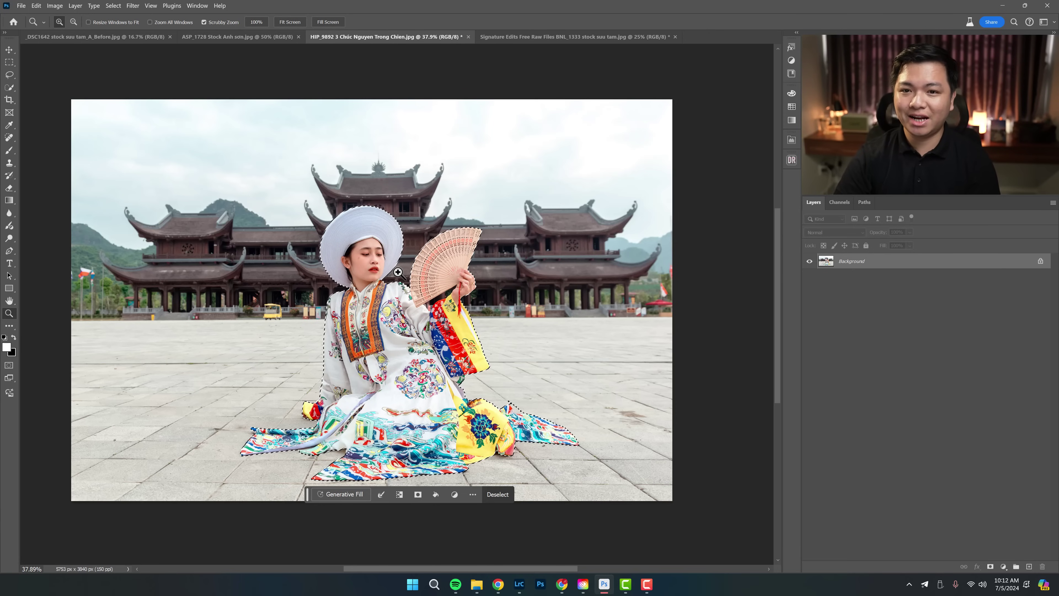
{"action": "key", "text": "ctrl+d"}
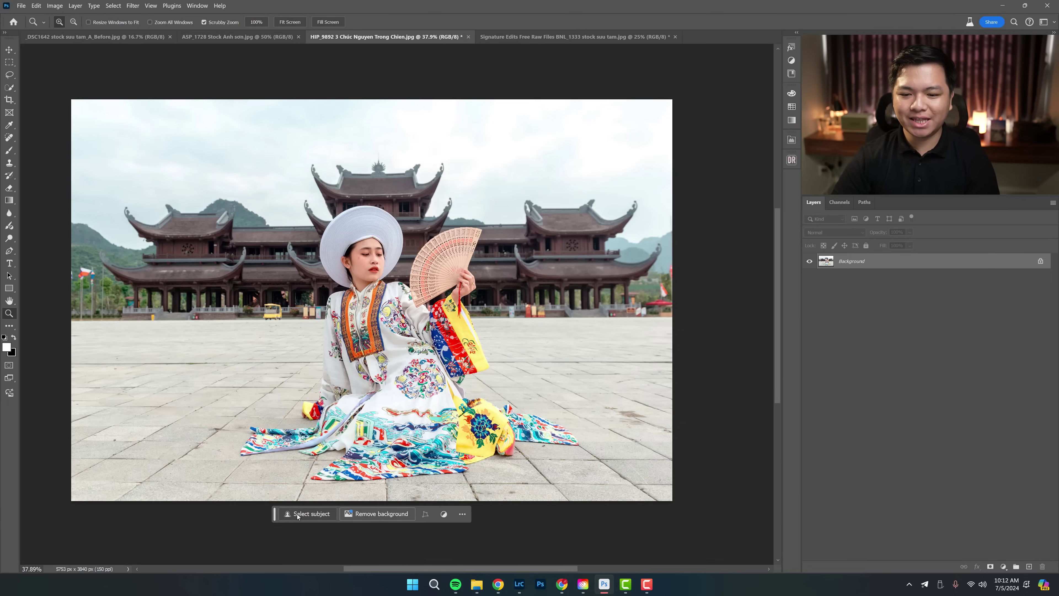
Step: Draw a rectangular selection on the lower-left pavement and start Generative Fill on it
{"action": "left_click", "coordinate": [8, 66]}
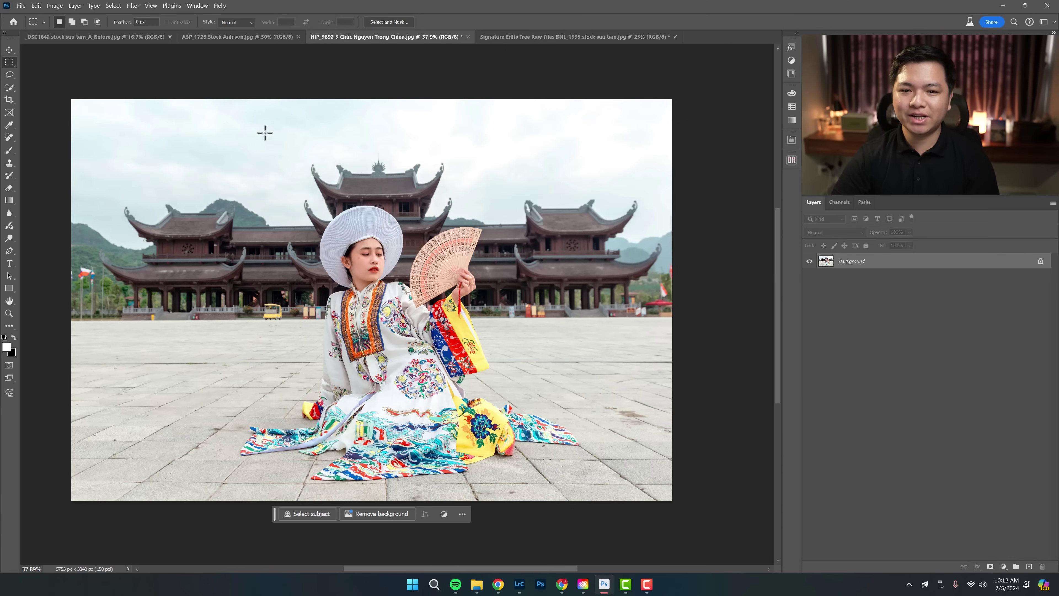
{"action": "left_click_drag", "start_coordinate": [216, 383], "coordinate": [93, 475]}
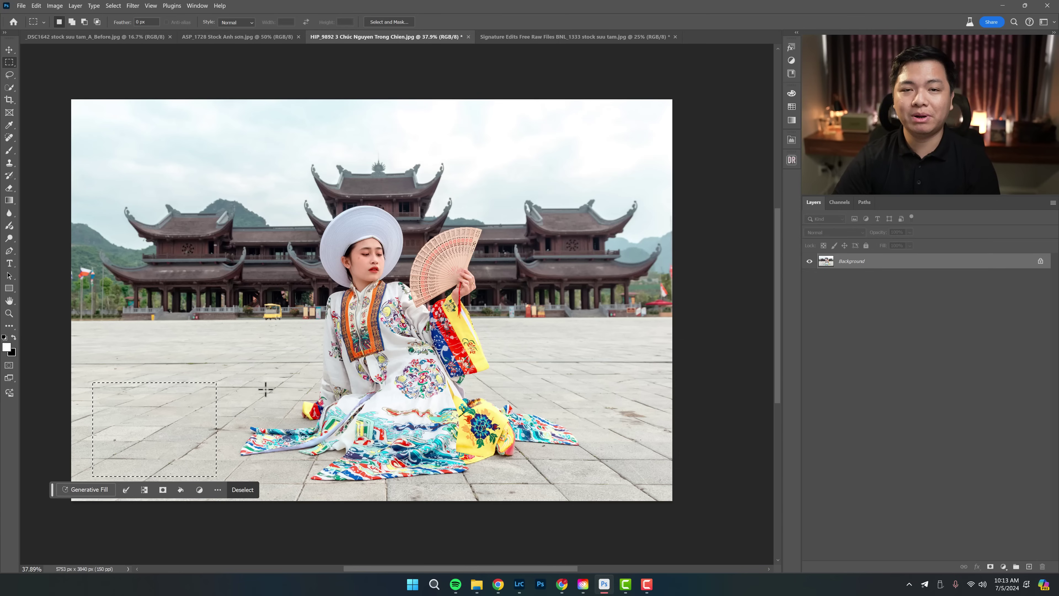
{"action": "left_click", "coordinate": [194, 6]}
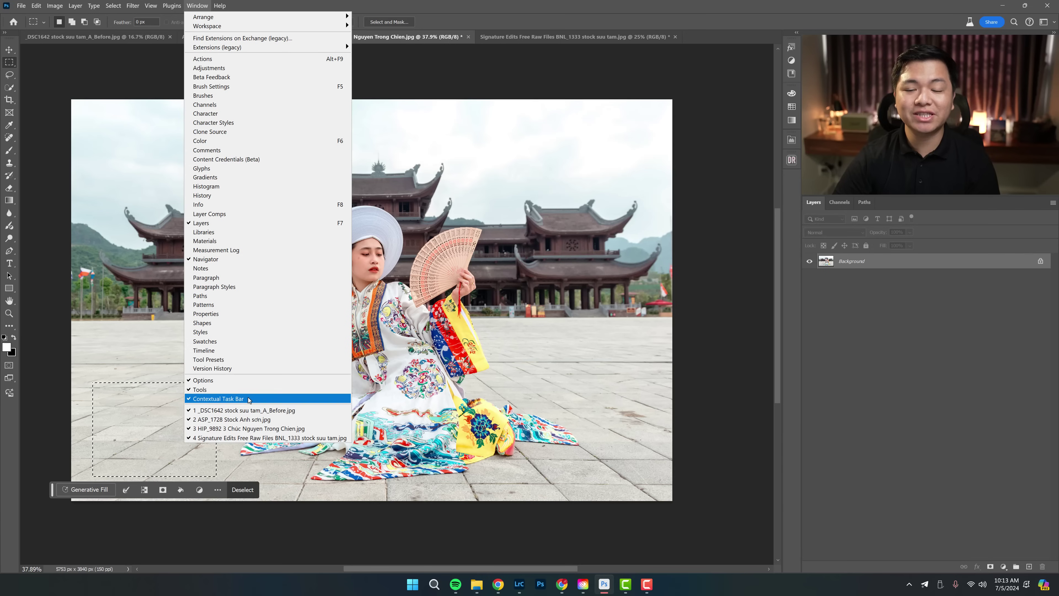
{"action": "key", "text": "Escape"}
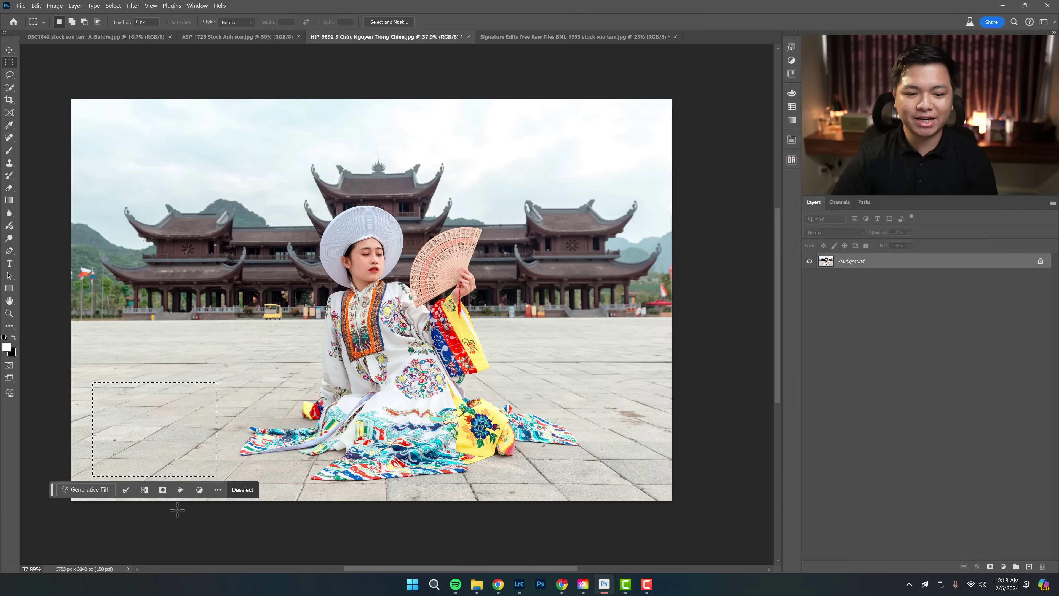
{"action": "left_click", "coordinate": [88, 490]}
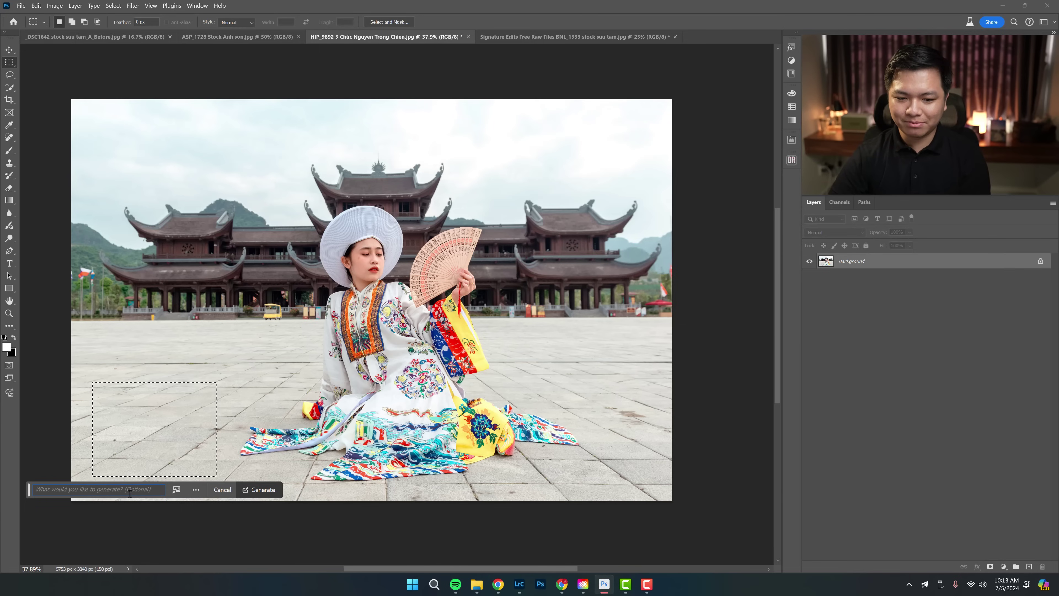
Step: Generate from the prompt "a cat" in the pavement selection
{"action": "type", "text": "a cat"}
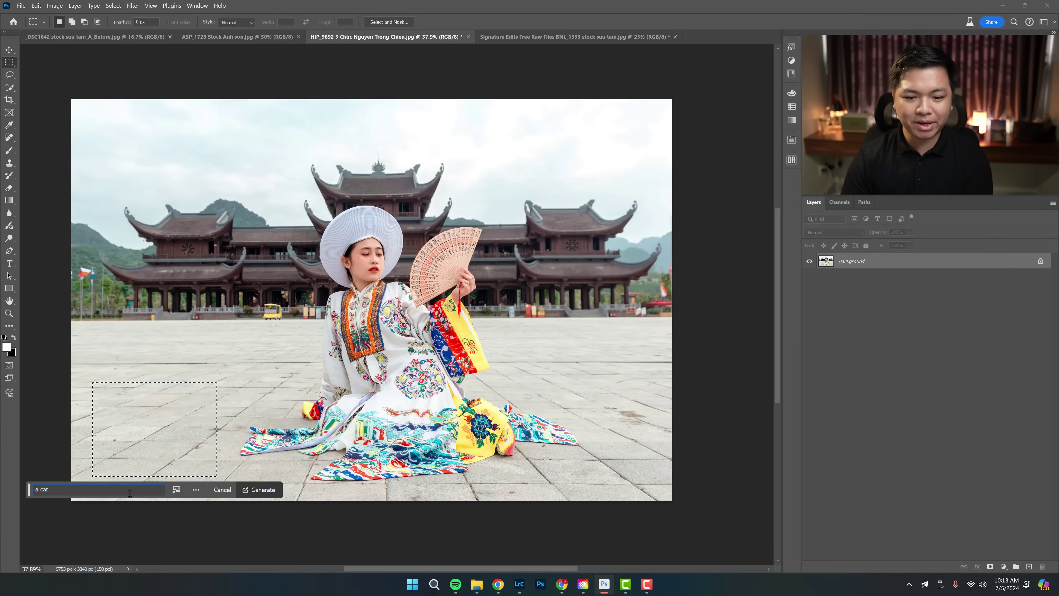
{"action": "key", "text": "Return"}
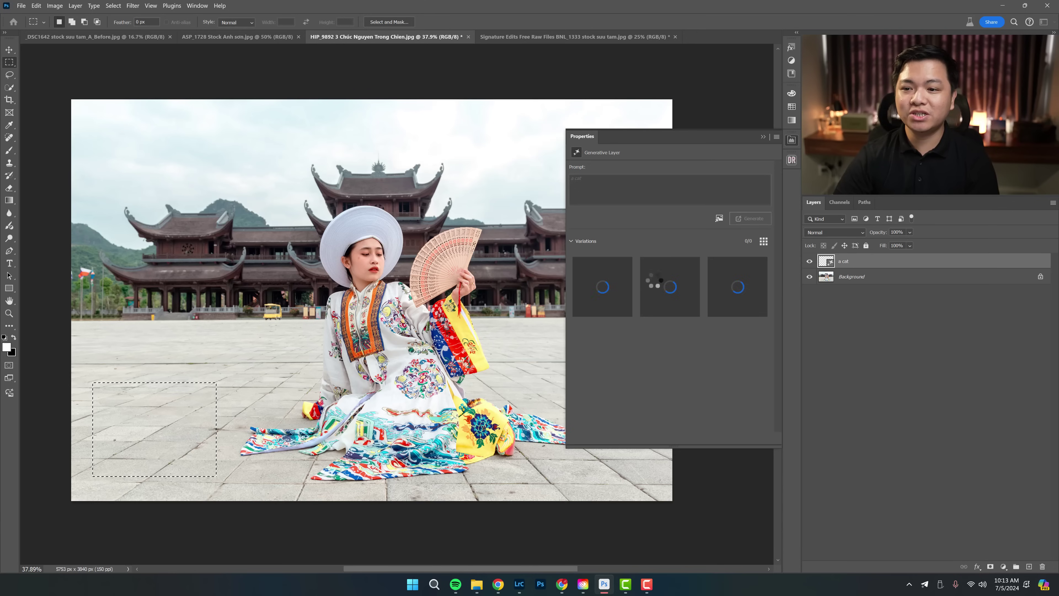
{"action": "mouse_move", "coordinate": [669, 286]}
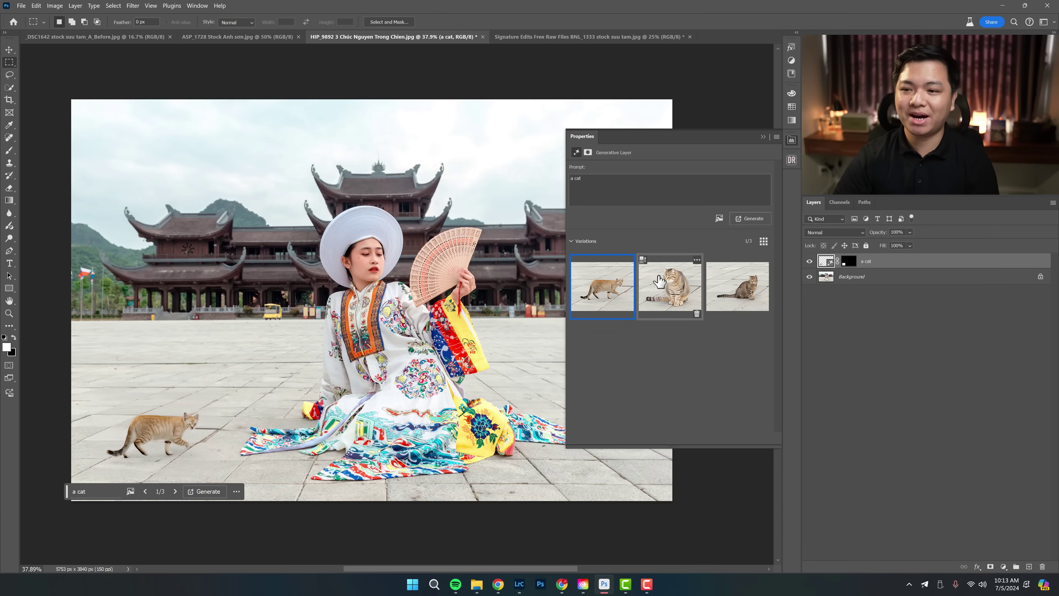
Step: Choose the sitting tabby cat variation, zoom in, and generate similar variations
{"action": "left_click", "coordinate": [667, 297]}
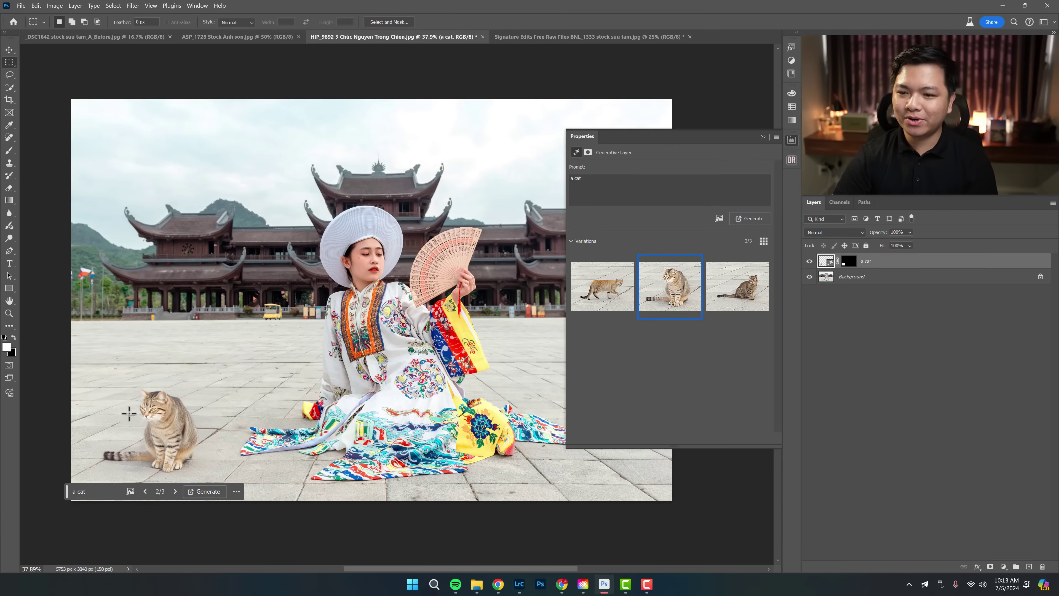
{"action": "mouse_move", "coordinate": [154, 425]}
{"action": "left_mouse_down"}
{"action": "mouse_move", "coordinate": [279, 421]}
{"action": "mouse_move", "coordinate": [328, 368]}
{"action": "left_mouse_up"}
{"action": "key", "text": "ctrl+d"}
{"action": "key", "text": "z"}
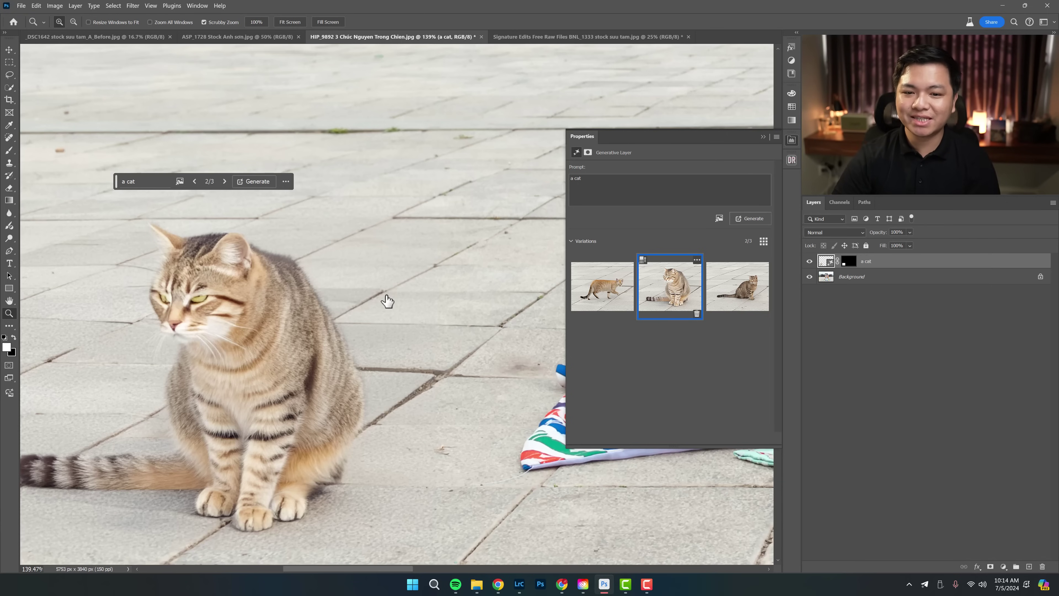
{"action": "left_click", "coordinate": [644, 262]}
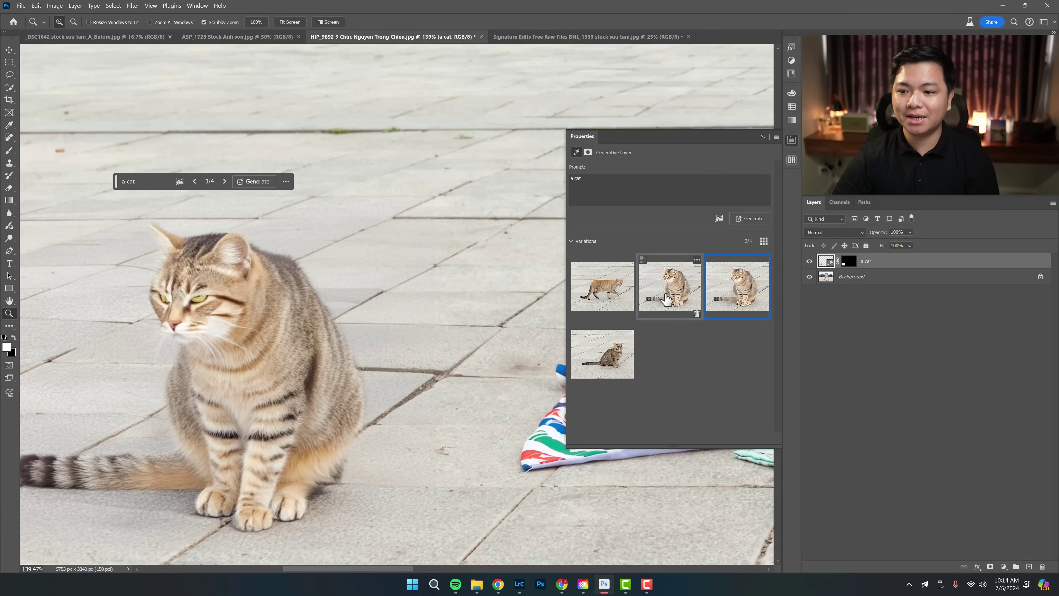
Step: Zoom back out to the whole photo and delete the "a cat" layer
{"action": "left_click_drag", "start_coordinate": [312, 295], "coordinate": [301, 296]}
{"action": "scroll", "coordinate": [300, 296], "scroll_direction": "down", "scroll_amount": 5}
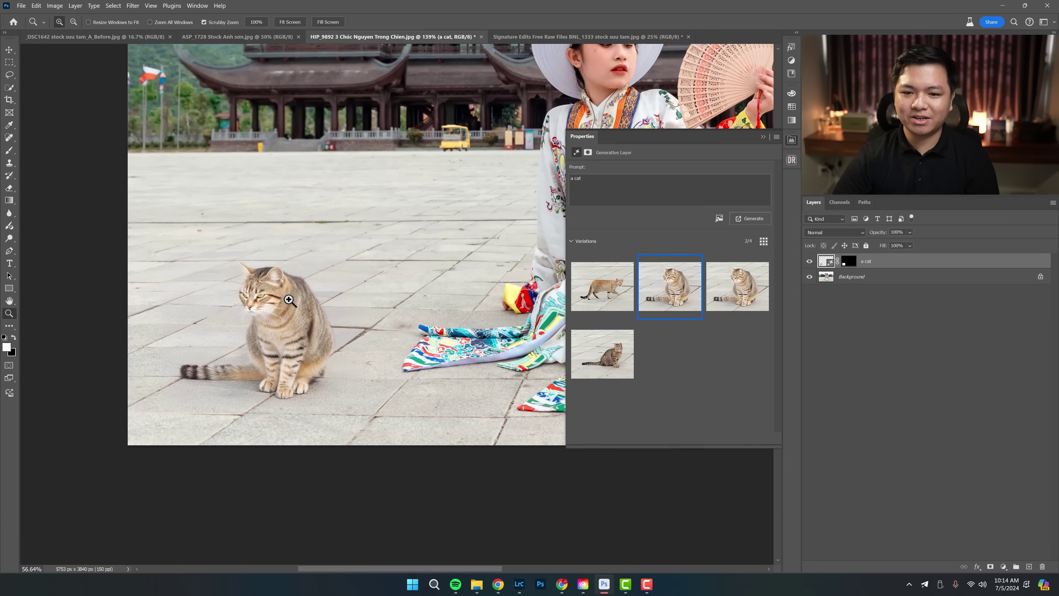
{"action": "scroll", "coordinate": [436, 291], "scroll_direction": "down", "scroll_amount": 2}
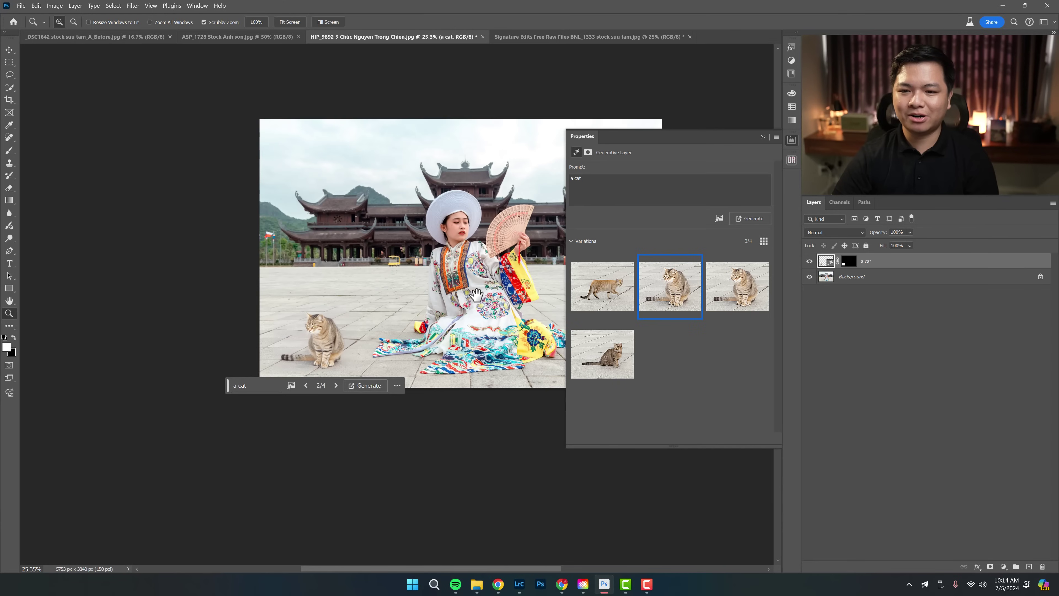
{"action": "left_click_drag", "start_coordinate": [436, 291], "coordinate": [417, 306]}
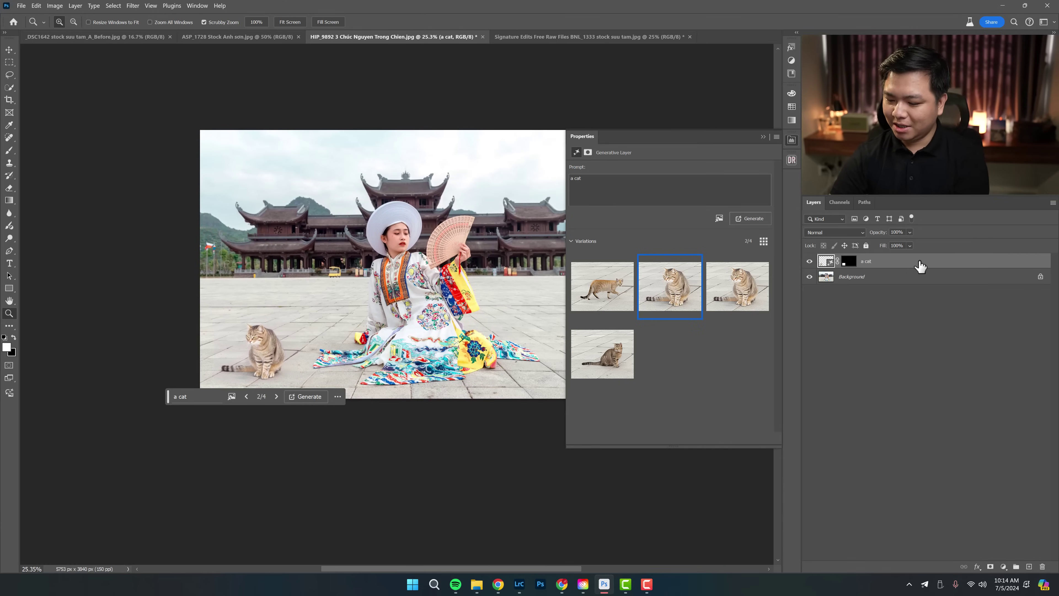
{"action": "key", "text": "Delete"}
{"action": "left_click", "coordinate": [763, 137]}
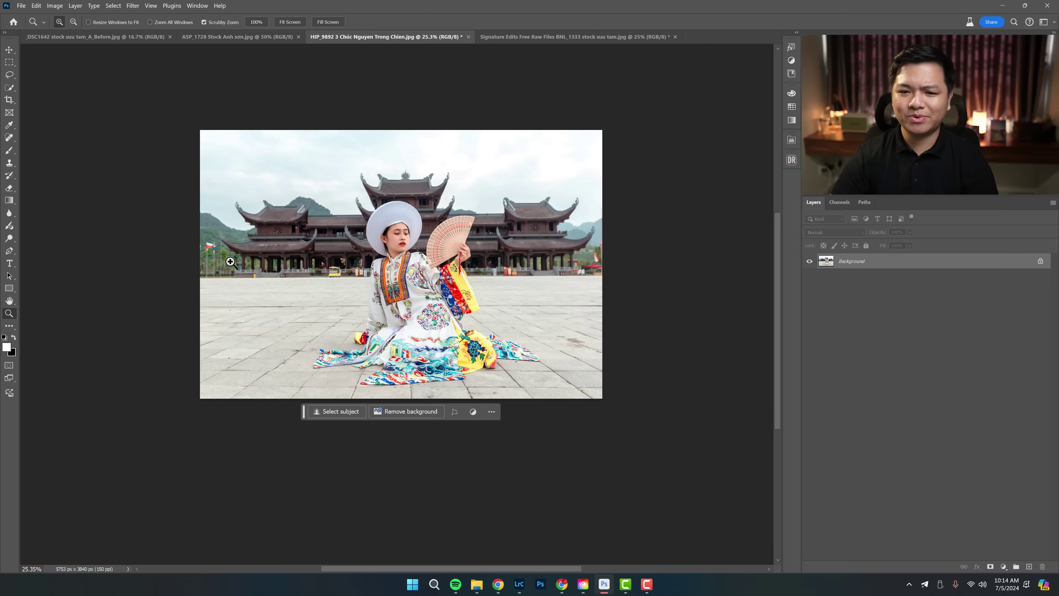
Step: Switch to the sheep photo and lasso a selection around the sheep
{"action": "left_click", "coordinate": [241, 40]}
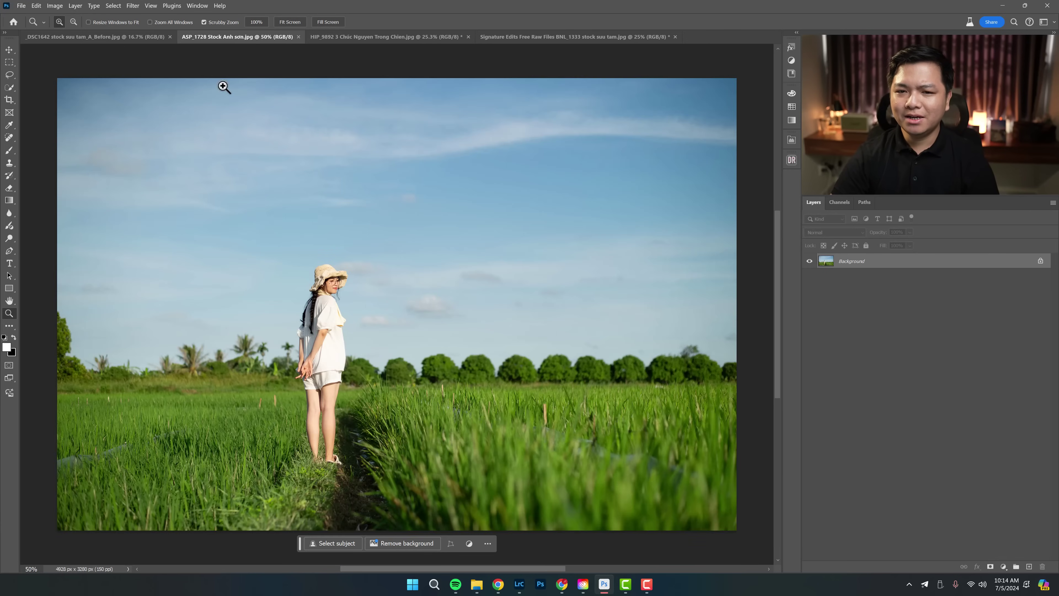
{"action": "left_click", "coordinate": [535, 38]}
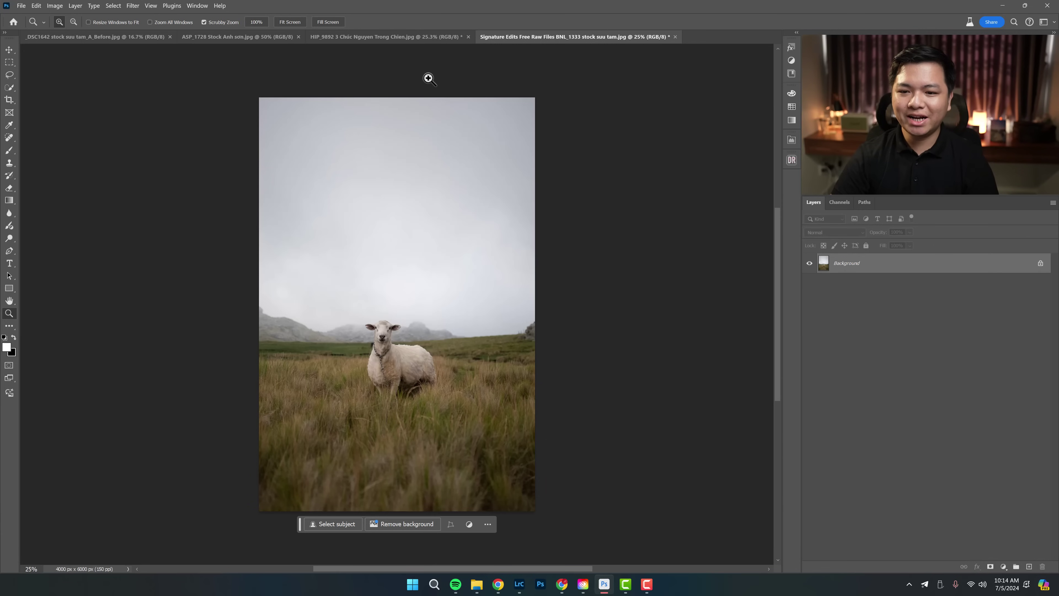
{"action": "left_click", "coordinate": [132, 38]}
{"action": "left_click", "coordinate": [559, 38]}
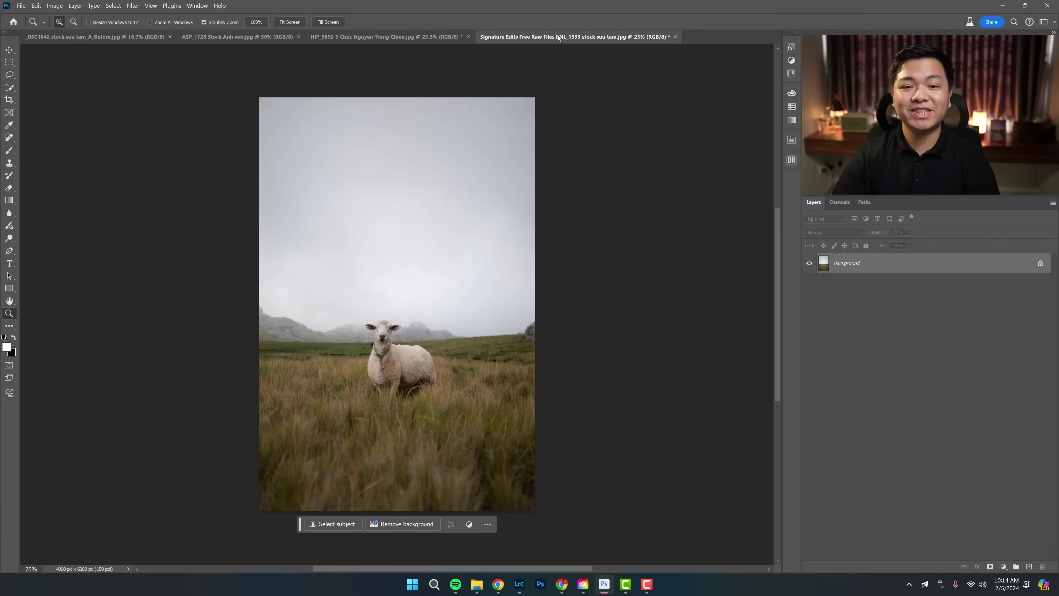
{"action": "left_click", "coordinate": [9, 74]}
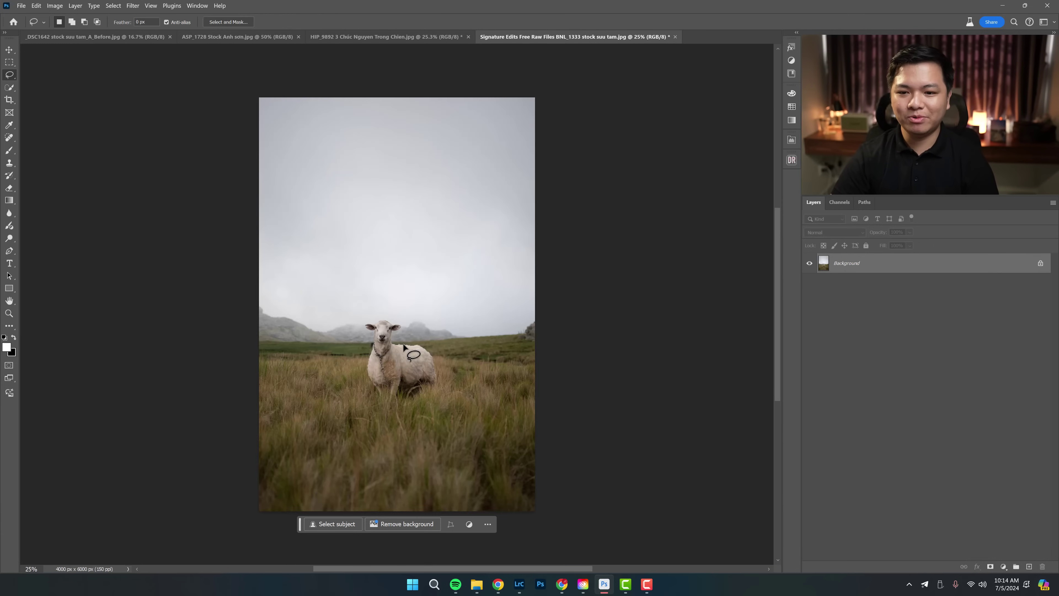
{"action": "left_click_drag", "start_coordinate": [396, 336], "coordinate": [362, 333]}
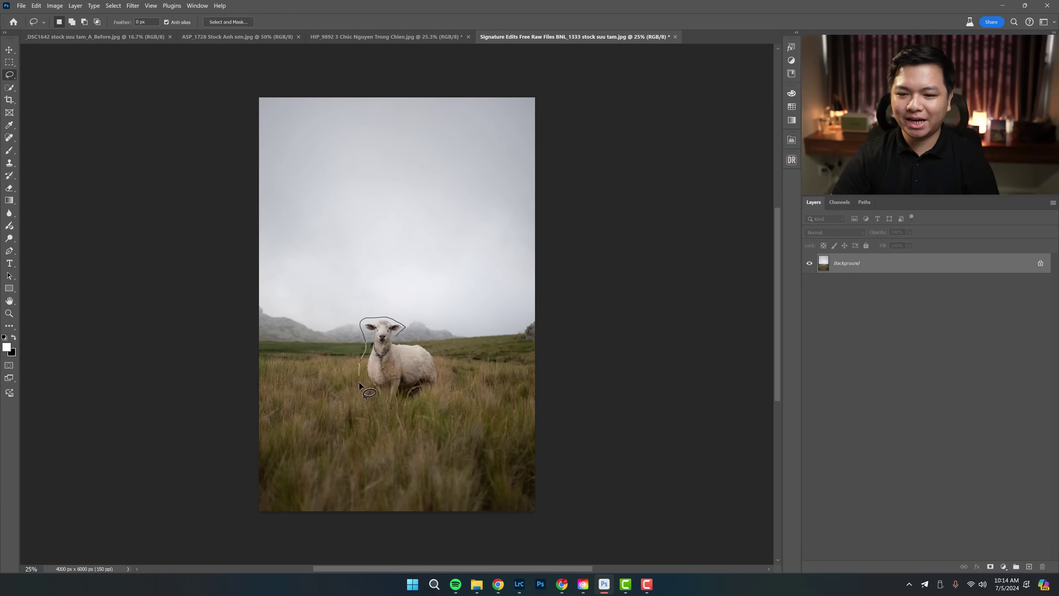
{"action": "left_click_drag", "start_coordinate": [419, 337], "coordinate": [421, 338]}
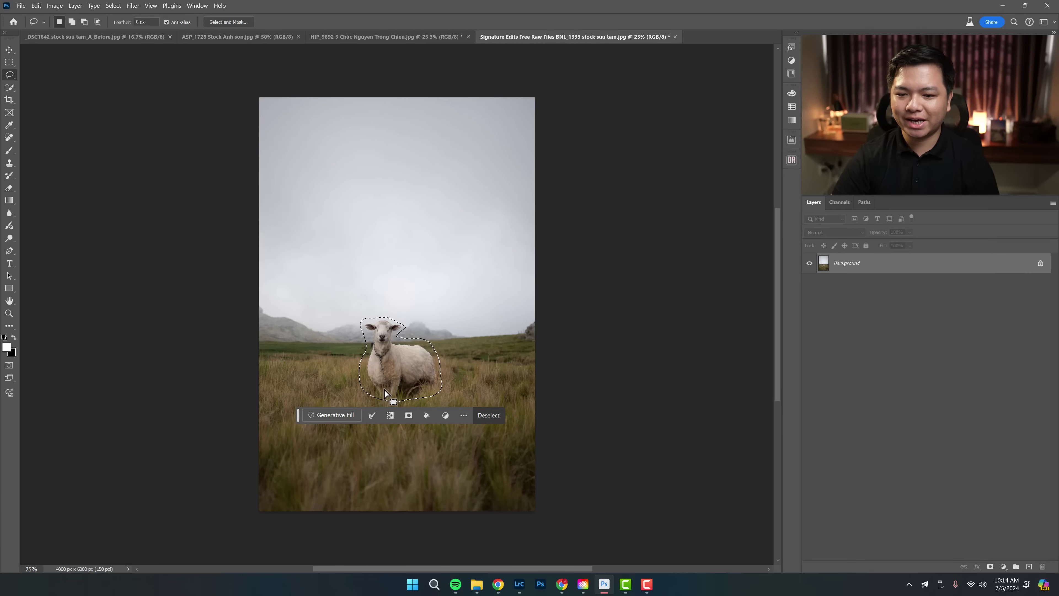
Step: Generative Fill the sheep away with an empty prompt, pick variation two, and compare it with the original
{"action": "left_click", "coordinate": [334, 417]}
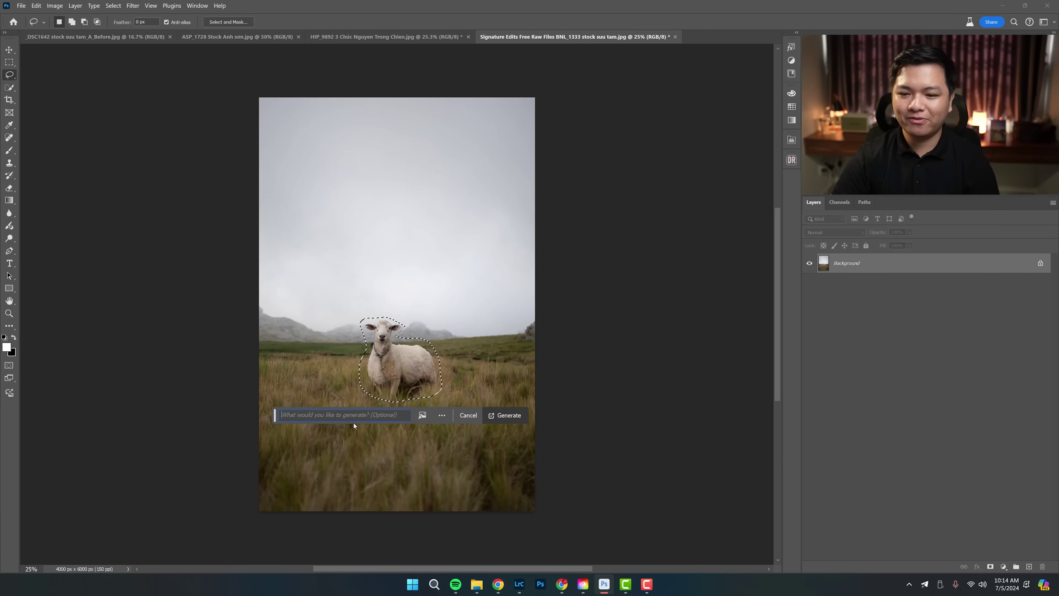
{"action": "left_click", "coordinate": [517, 418]}
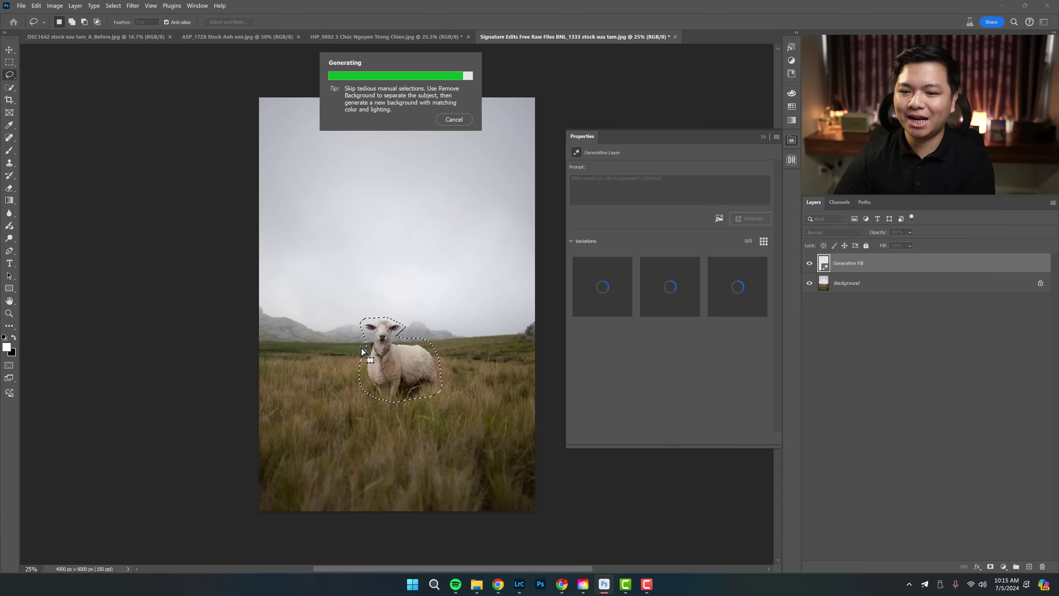
{"action": "left_click", "coordinate": [673, 305]}
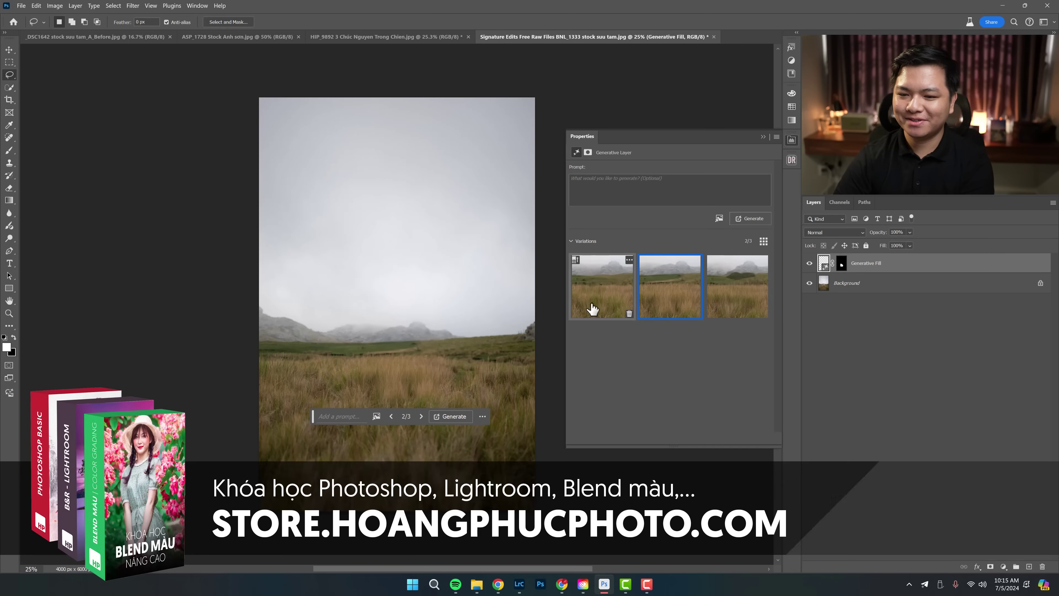
{"action": "left_click", "coordinate": [810, 263]}
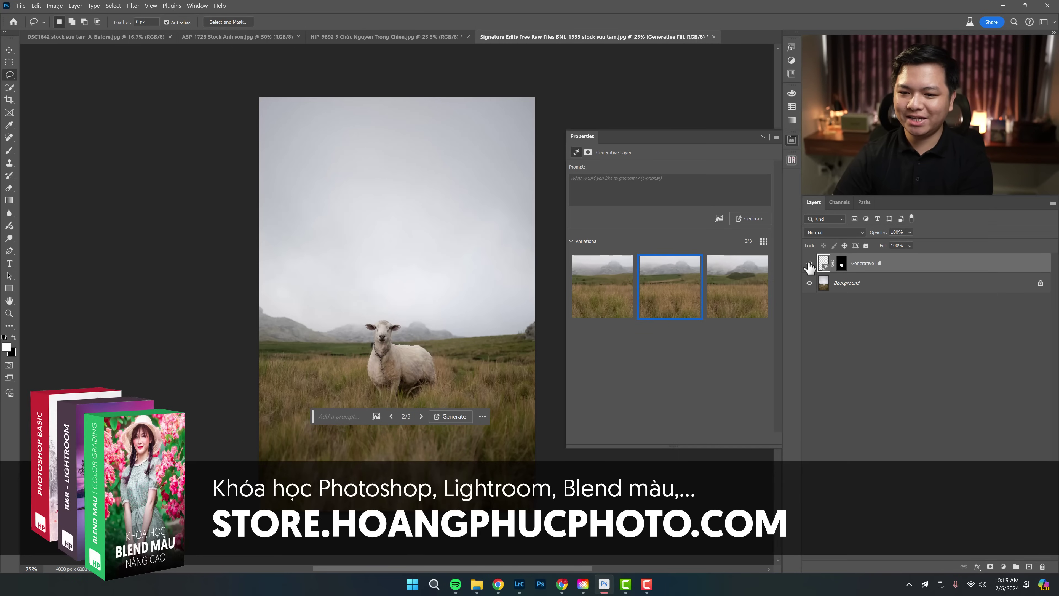
{"action": "left_click", "coordinate": [810, 263]}
{"action": "left_click", "coordinate": [810, 263]}
{"action": "left_click", "coordinate": [809, 264]}
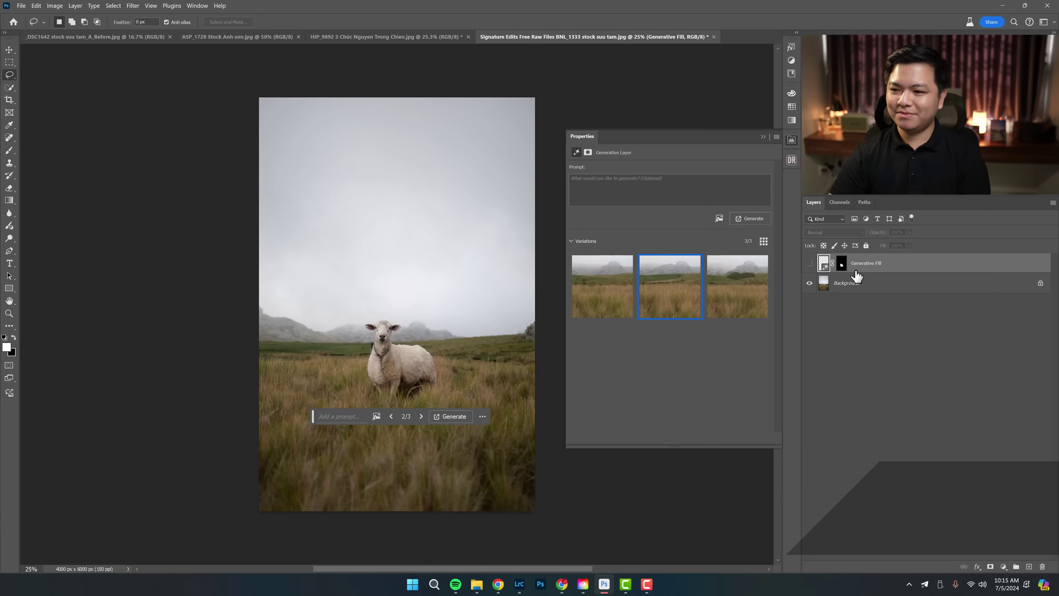
{"action": "left_click", "coordinate": [876, 283]}
Step: Back on the temple photo, zoom in and lasso an arc-shaped area of sky
{"action": "left_click", "coordinate": [377, 37]}
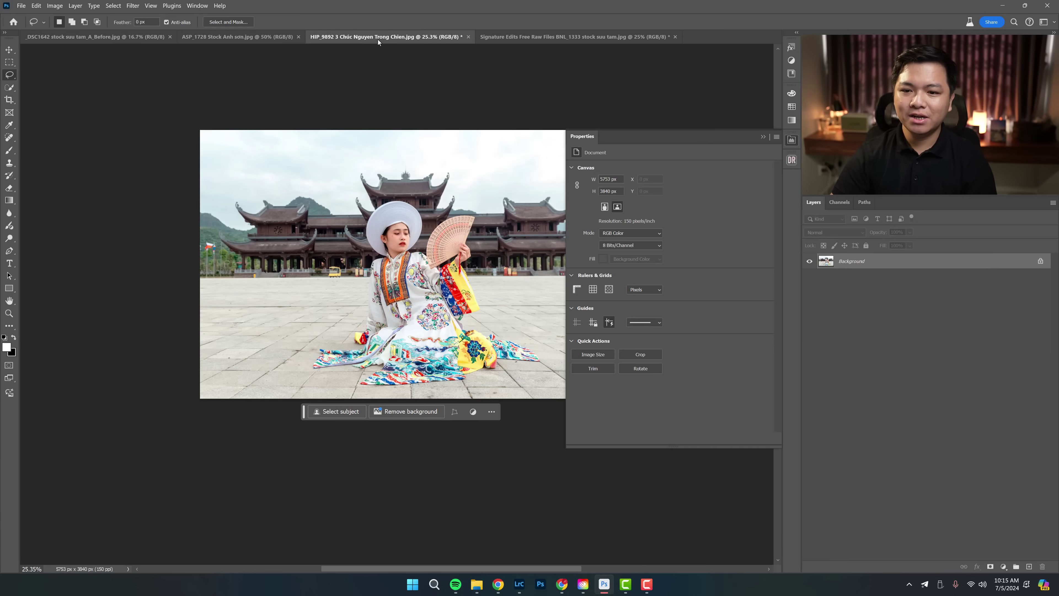
{"action": "left_click", "coordinate": [763, 136]}
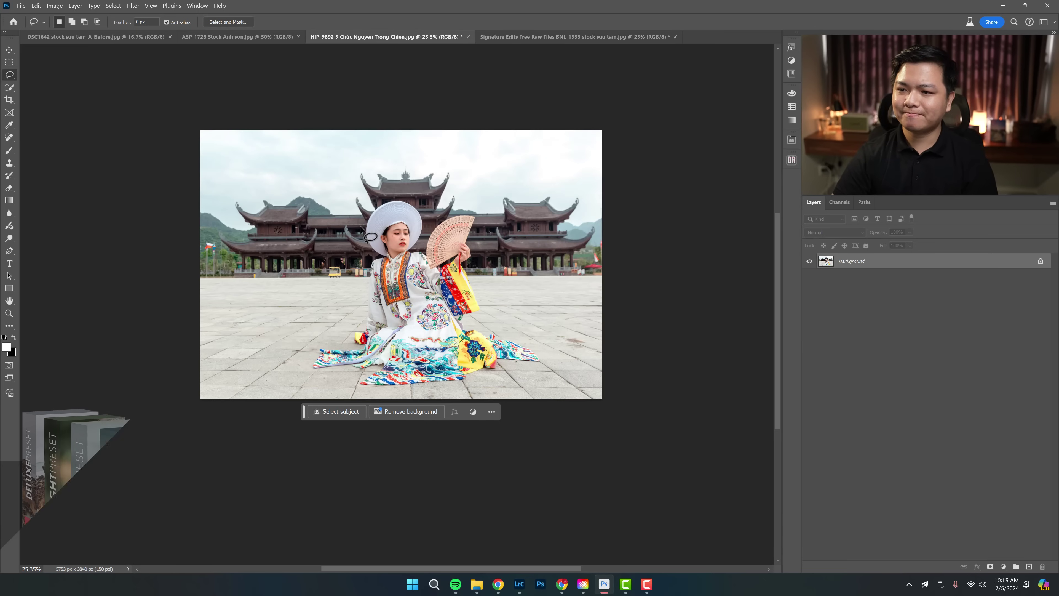
{"action": "key", "text": "z"}
{"action": "left_click", "coordinate": [358, 234]}
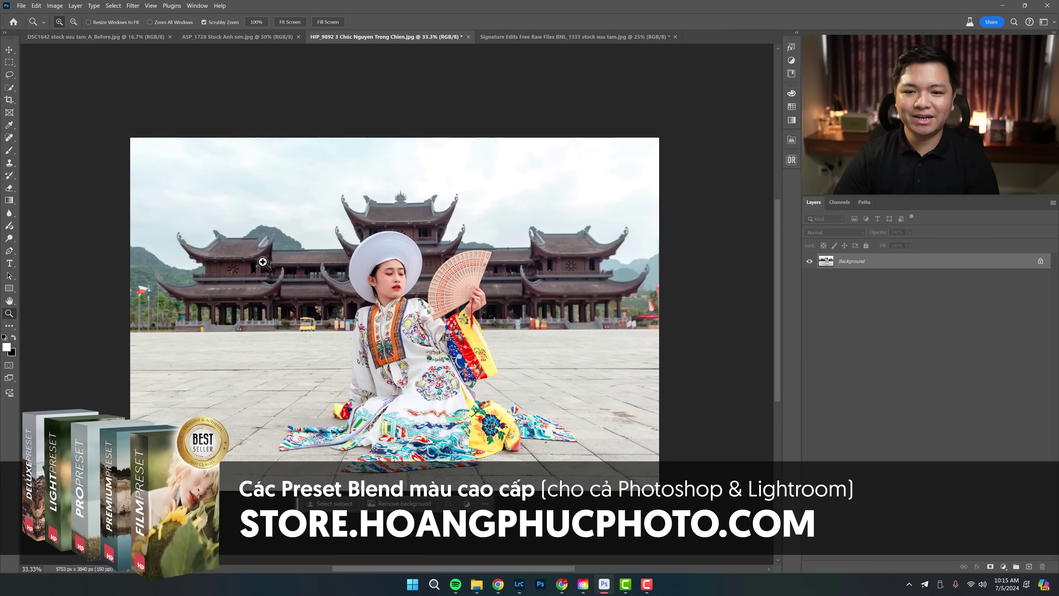
{"action": "key", "text": "l"}
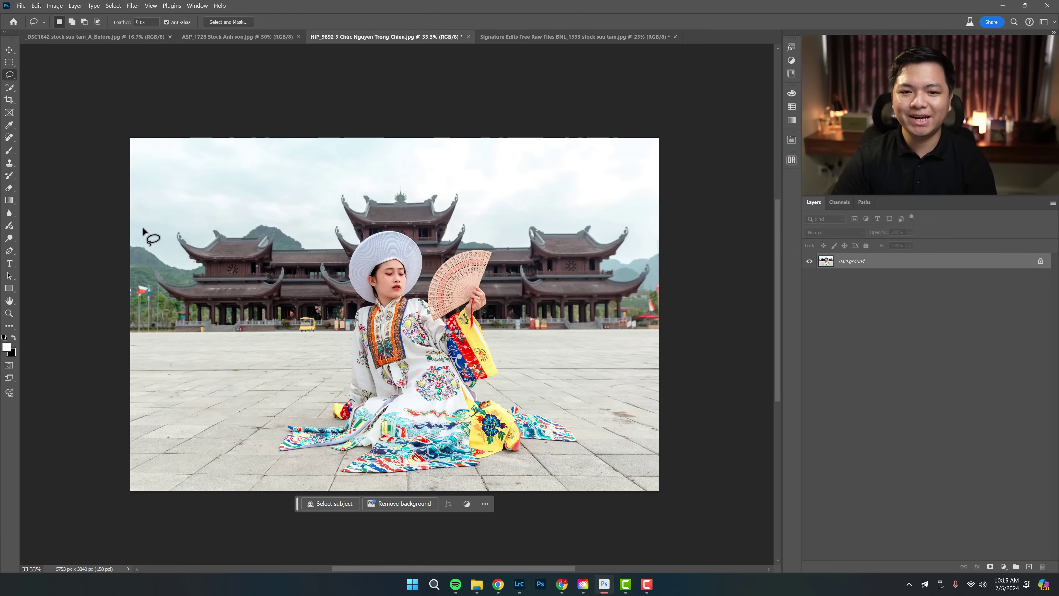
{"action": "mouse_move", "coordinate": [144, 229]}
{"action": "left_mouse_down"}
{"action": "mouse_move", "coordinate": [131, 246]}
{"action": "mouse_move", "coordinate": [246, 203]}
{"action": "mouse_move", "coordinate": [338, 212]}
{"action": "mouse_move", "coordinate": [327, 169]}
{"action": "mouse_move", "coordinate": [252, 161]}
{"action": "mouse_move", "coordinate": [166, 194]}
{"action": "mouse_move", "coordinate": [138, 227]}
{"action": "left_mouse_up"}
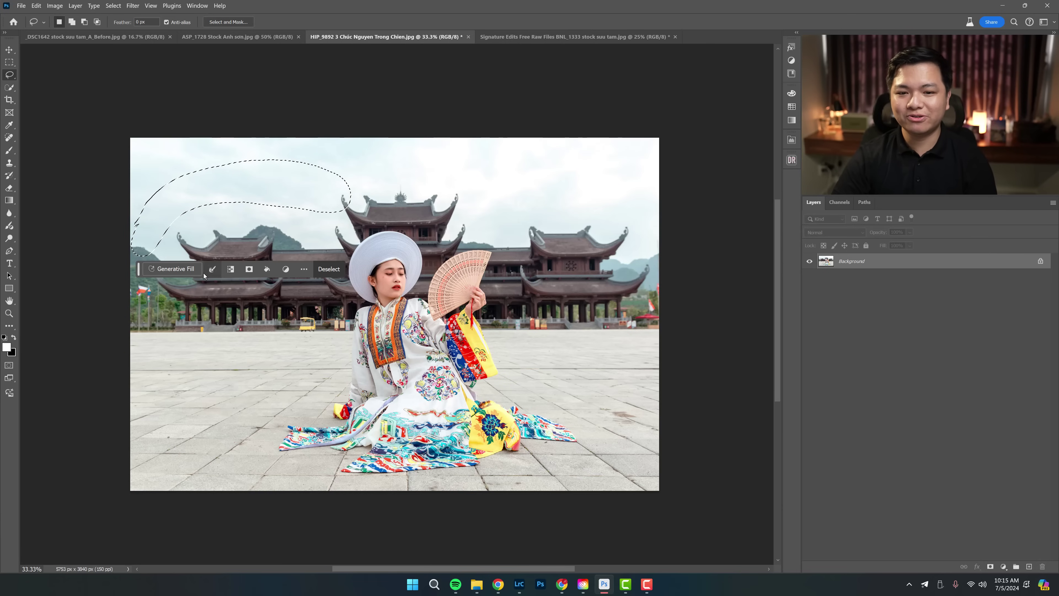
Step: Generate a rainbow from the prompt "cầu vồng", try variation two, then delete that layer
{"action": "left_click", "coordinate": [187, 270]}
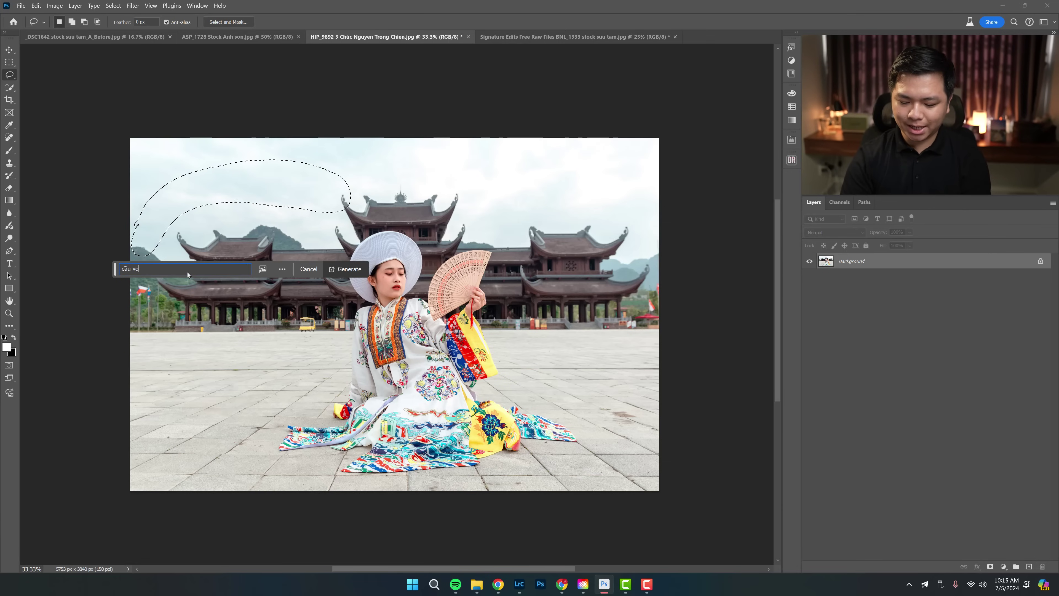
{"action": "type", "text": "cầu vồng"}
{"action": "left_click", "coordinate": [357, 270]}
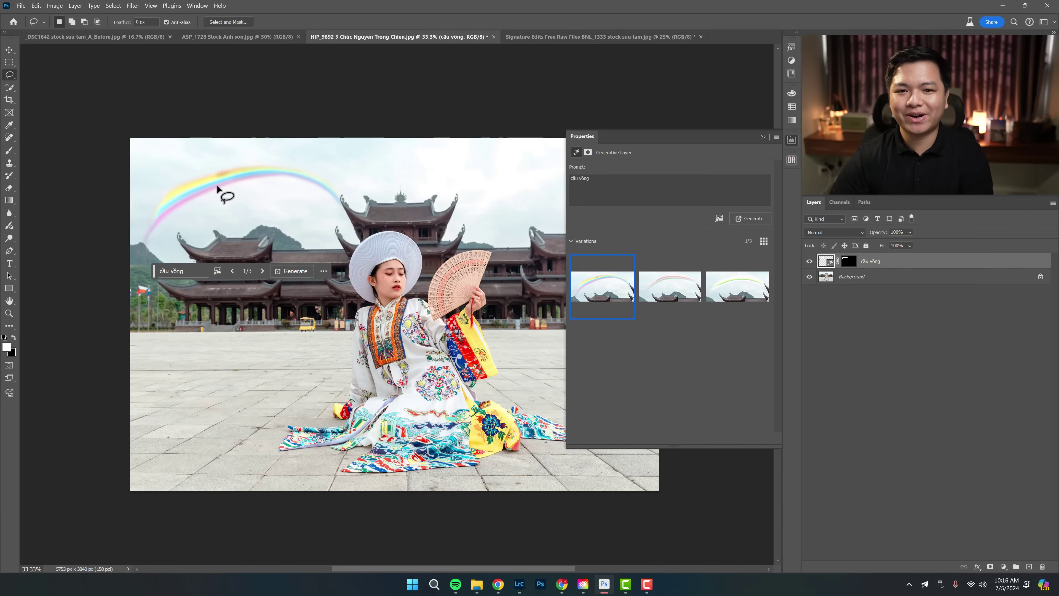
{"action": "left_click", "coordinate": [672, 288]}
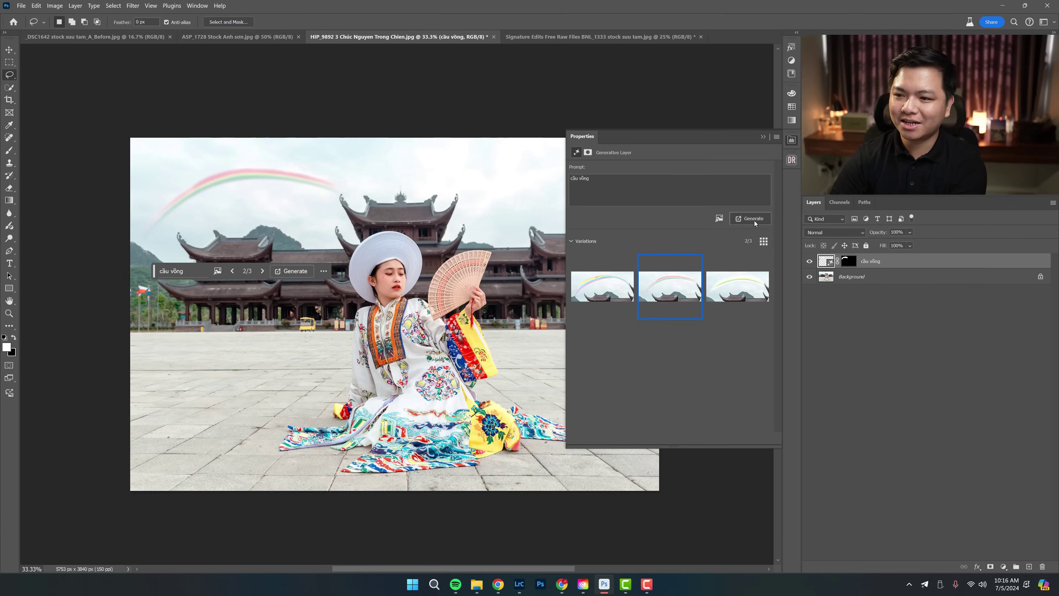
{"action": "left_click", "coordinate": [763, 136]}
{"action": "key", "text": "Delete"}
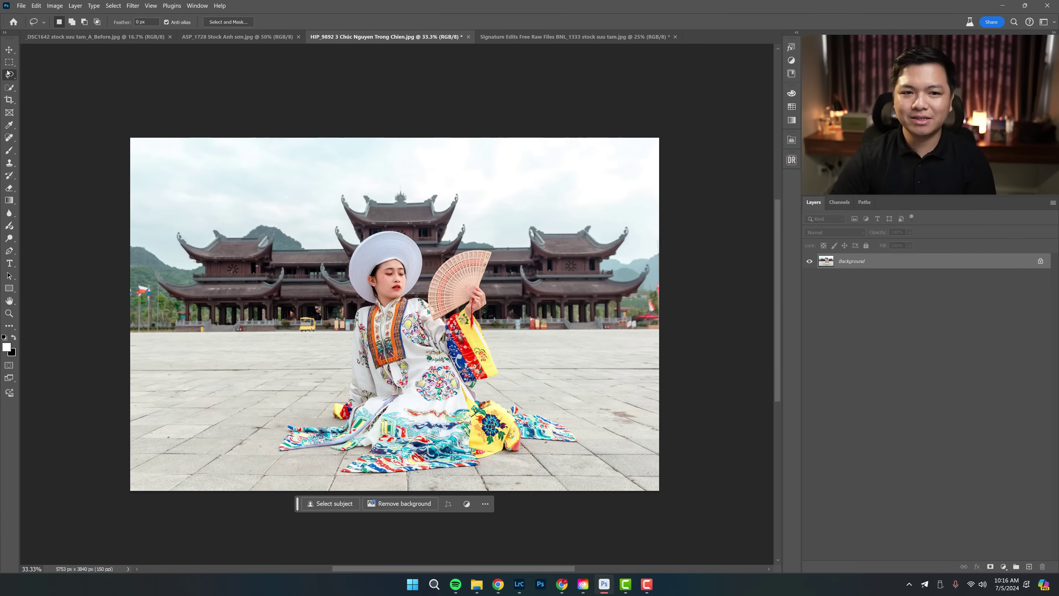
{"action": "left_click", "coordinate": [9, 62]}
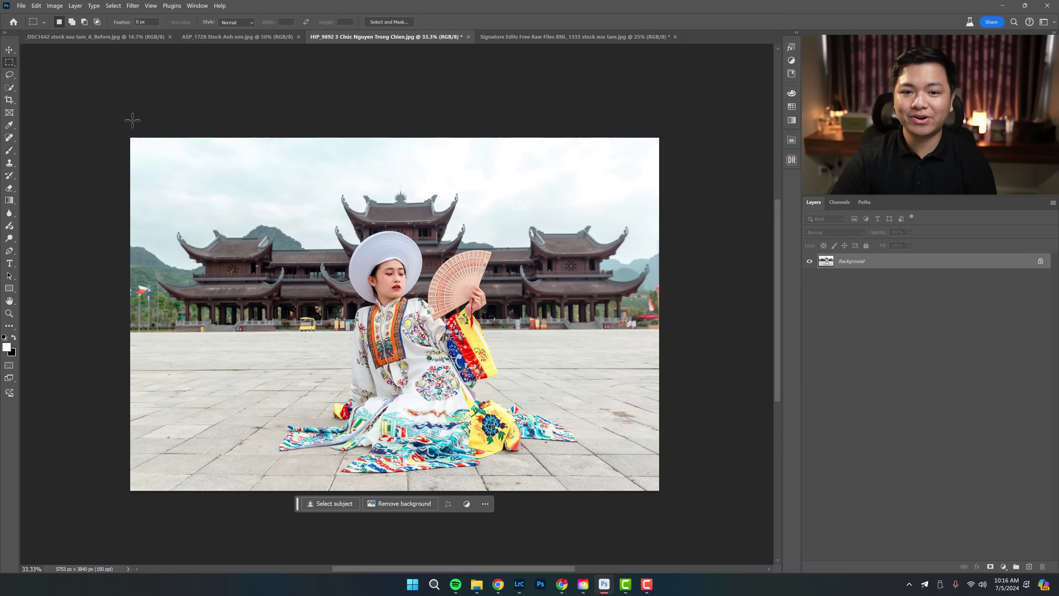
{"action": "left_click_drag", "start_coordinate": [130, 123], "coordinate": [342, 266]}
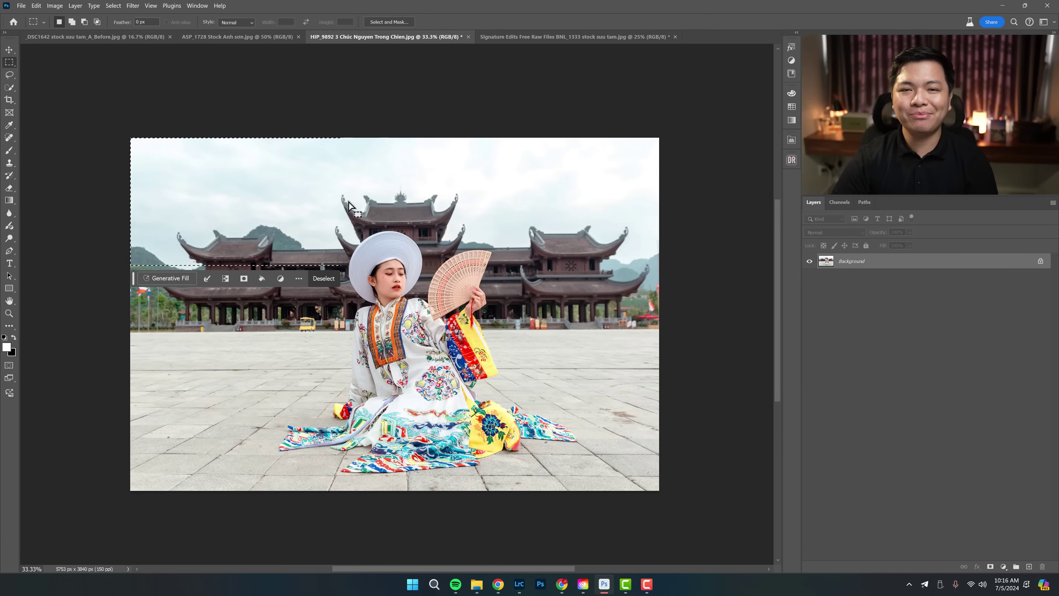
{"action": "left_click", "coordinate": [176, 280]}
{"action": "type", "text": "cầu"}
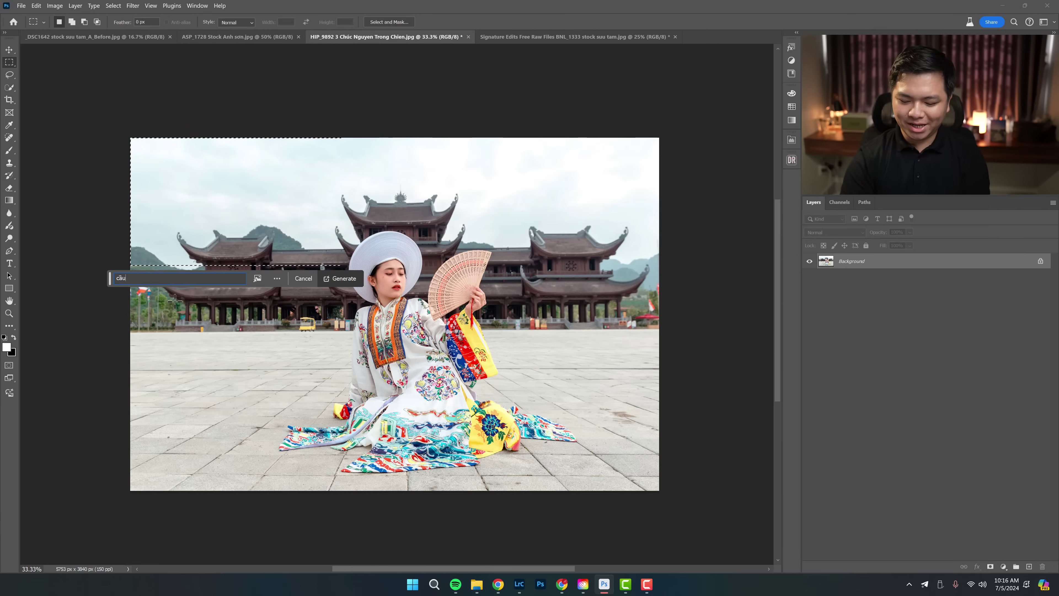
{"action": "type", "text": " von"}
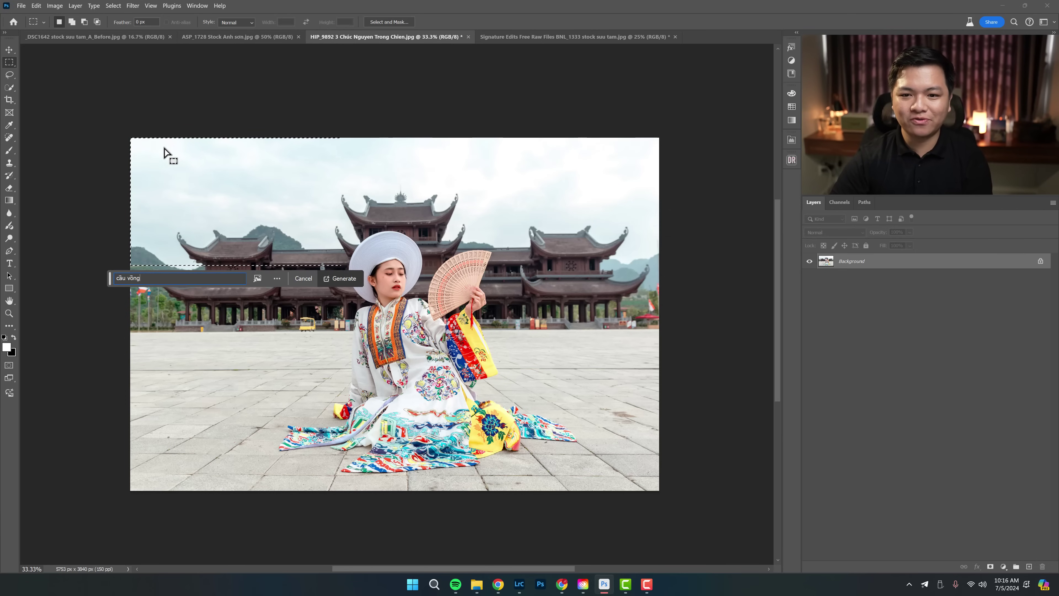
{"action": "left_click", "coordinate": [329, 273]}
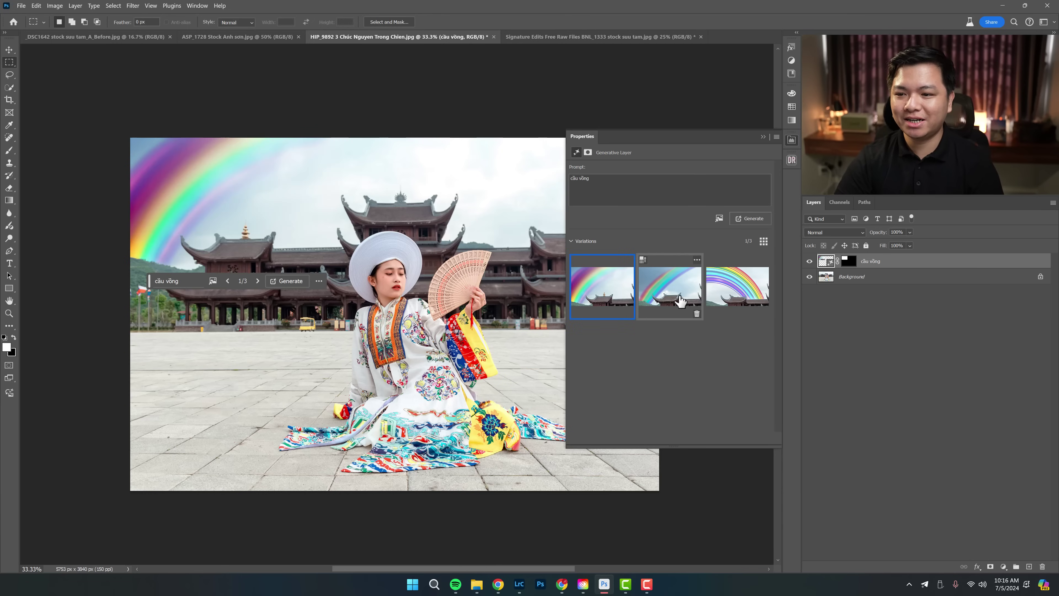
{"action": "left_click", "coordinate": [731, 297]}
{"action": "left_click", "coordinate": [684, 299]}
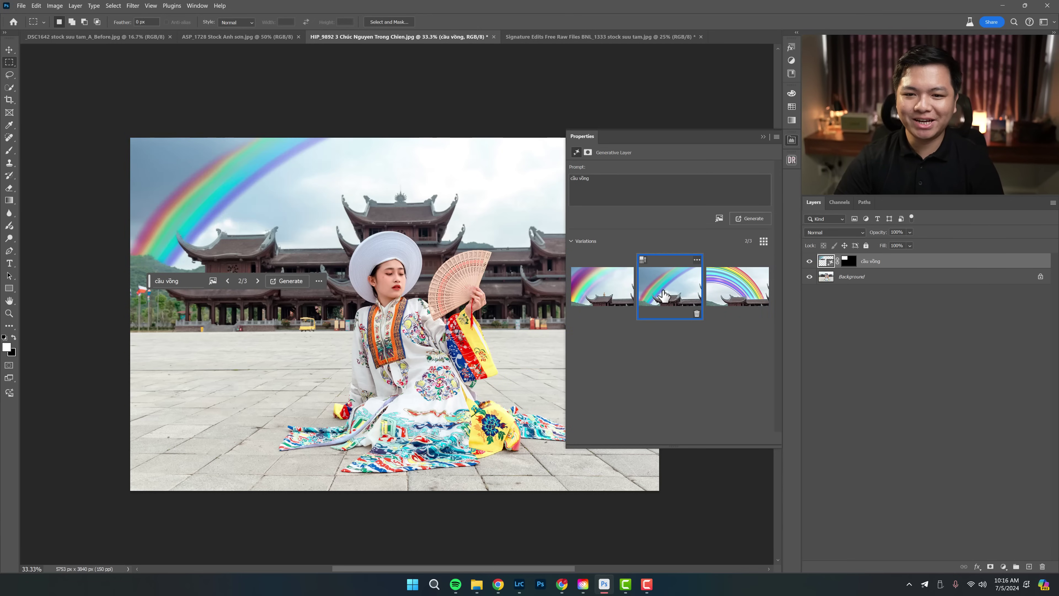
{"action": "left_click", "coordinate": [612, 291]}
{"action": "left_click", "coordinate": [662, 298]}
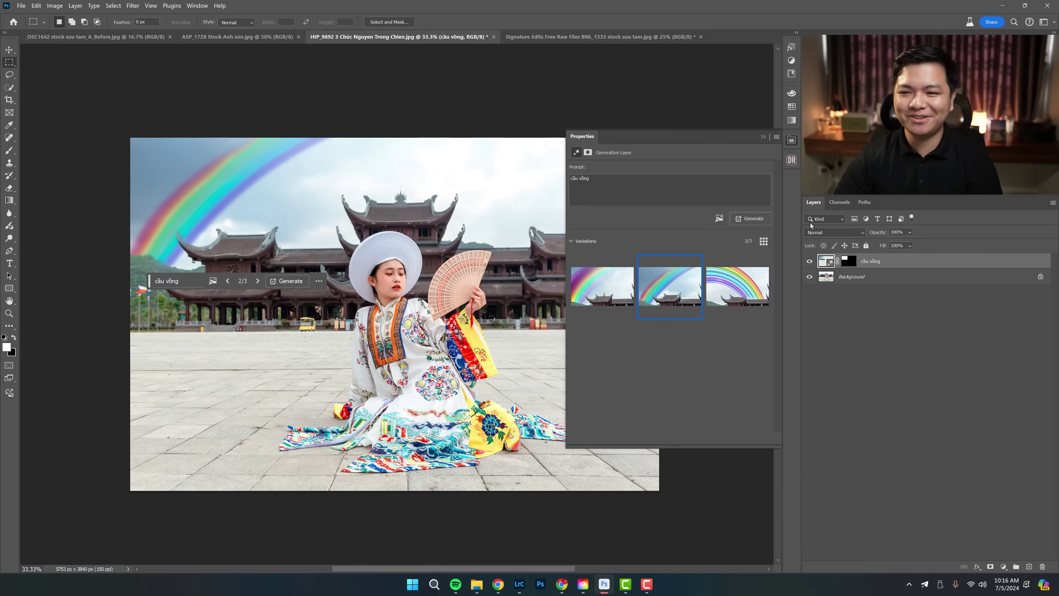
Step: Delete the rainbow layer and zoom in on the girl and her fan
{"action": "key", "text": "Delete"}
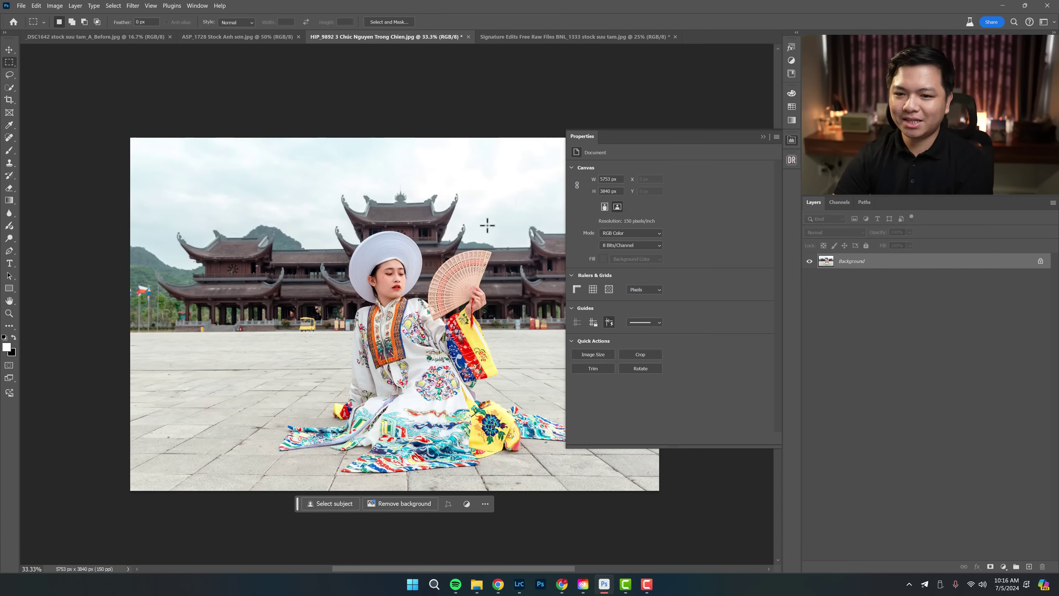
{"action": "left_click", "coordinate": [763, 137]}
{"action": "key", "text": "z"}
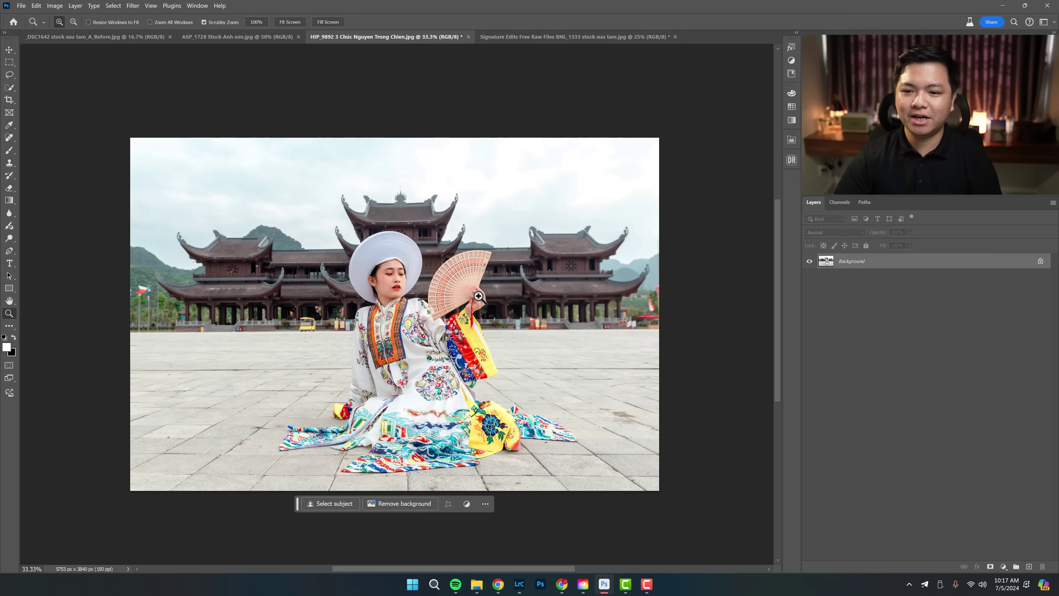
{"action": "left_click_drag", "start_coordinate": [479, 295], "coordinate": [490, 296]}
Step: Select the hand fan with the Object Selection Tool and start Generative Fill on it
{"action": "left_click", "coordinate": [10, 87]}
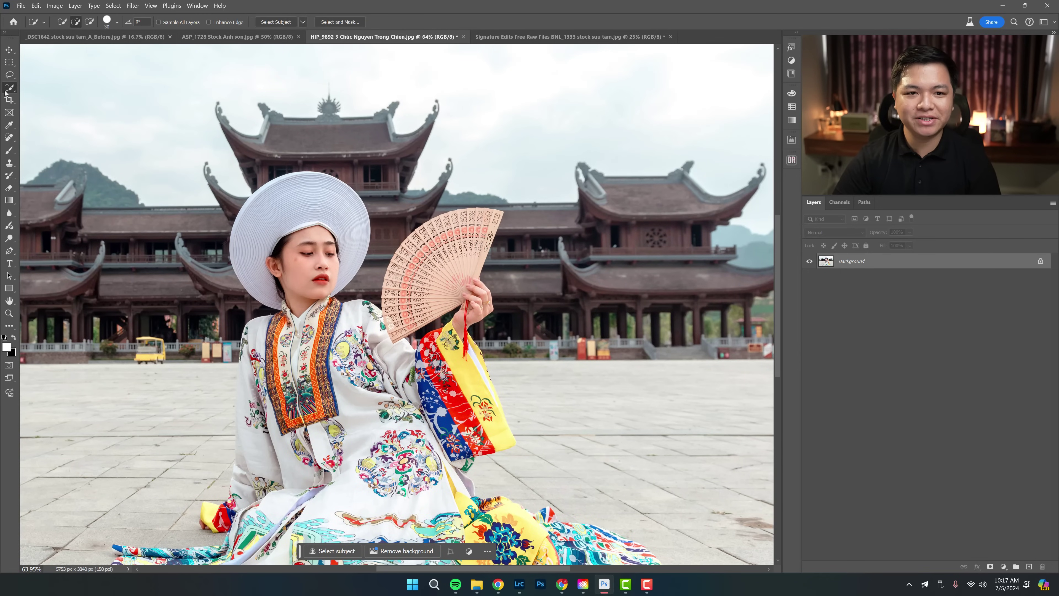
{"action": "right_click", "coordinate": [8, 89]}
{"action": "left_click", "coordinate": [46, 88]}
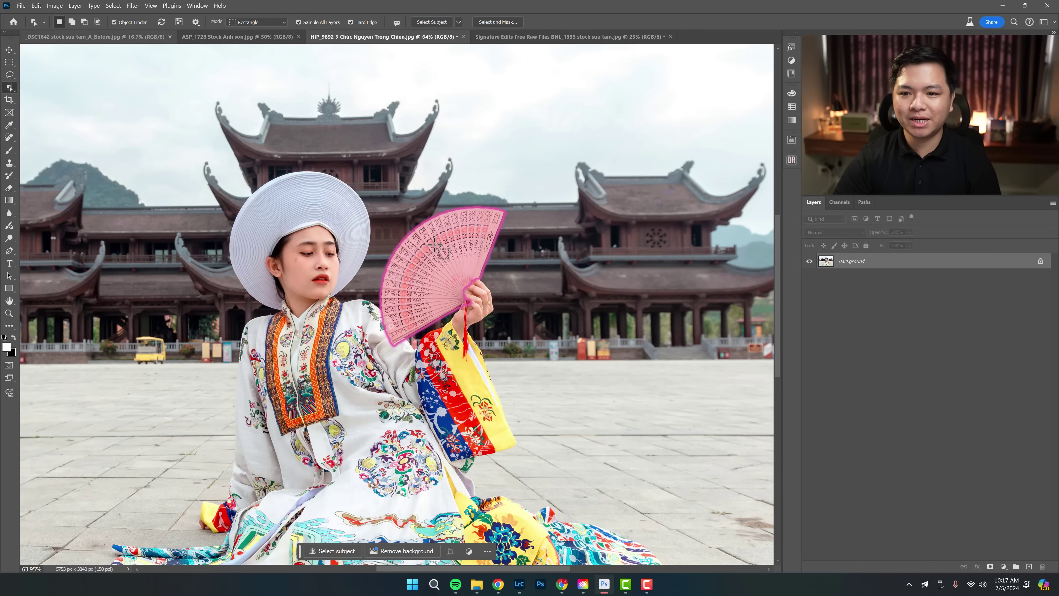
{"action": "left_click", "coordinate": [421, 254]}
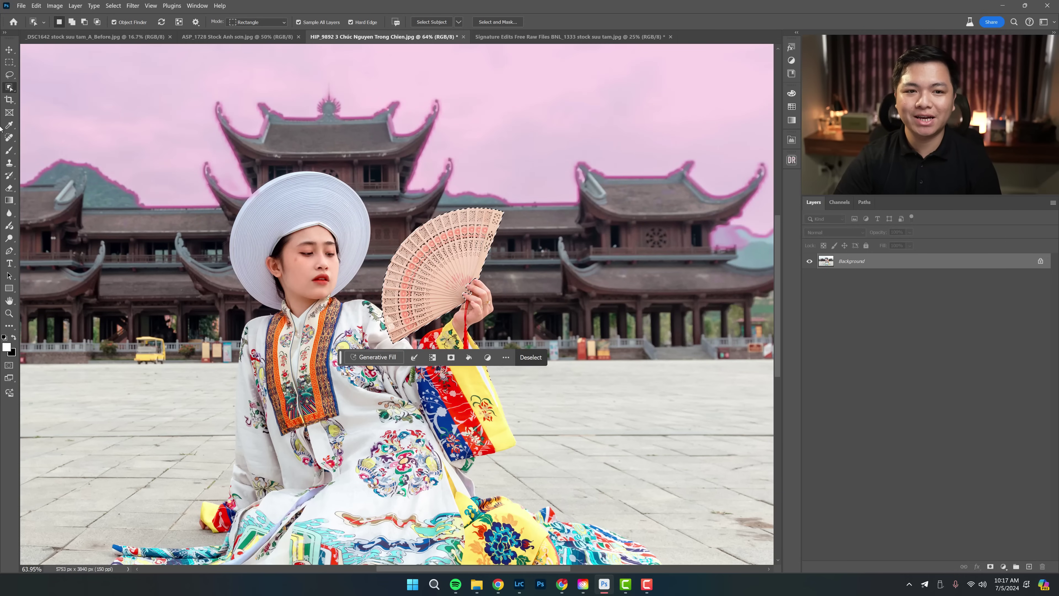
{"action": "right_click", "coordinate": [10, 87]}
{"action": "left_click", "coordinate": [61, 89]}
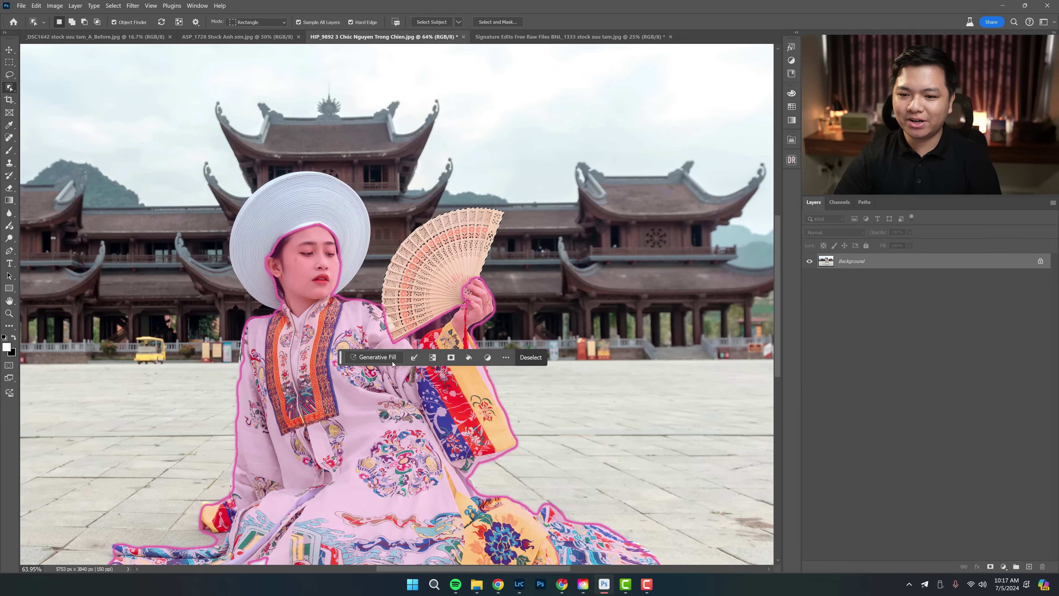
{"action": "left_click", "coordinate": [371, 357]}
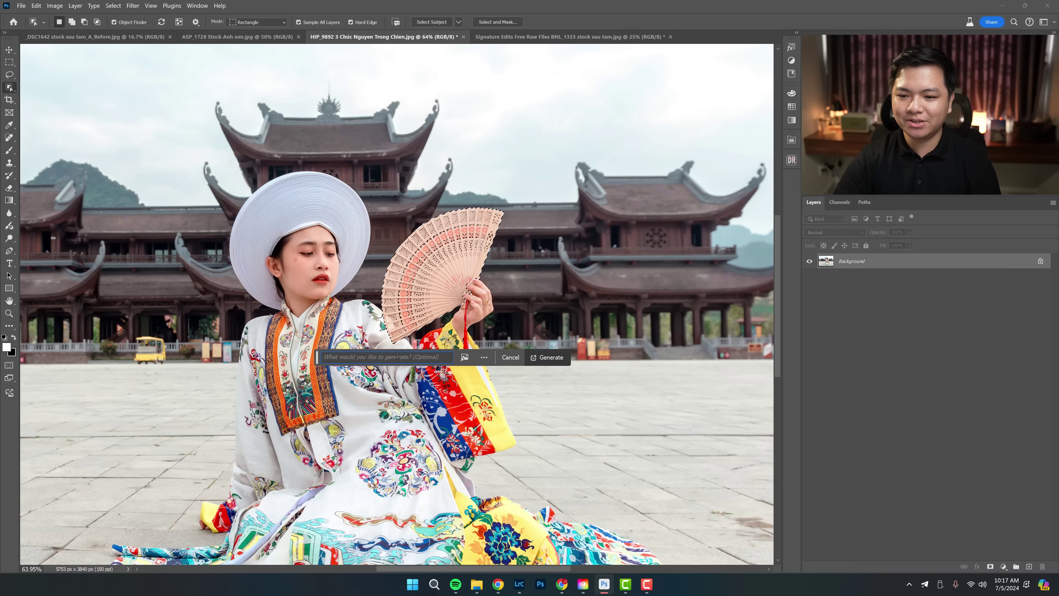
{"action": "mouse_move", "coordinate": [464, 357]}
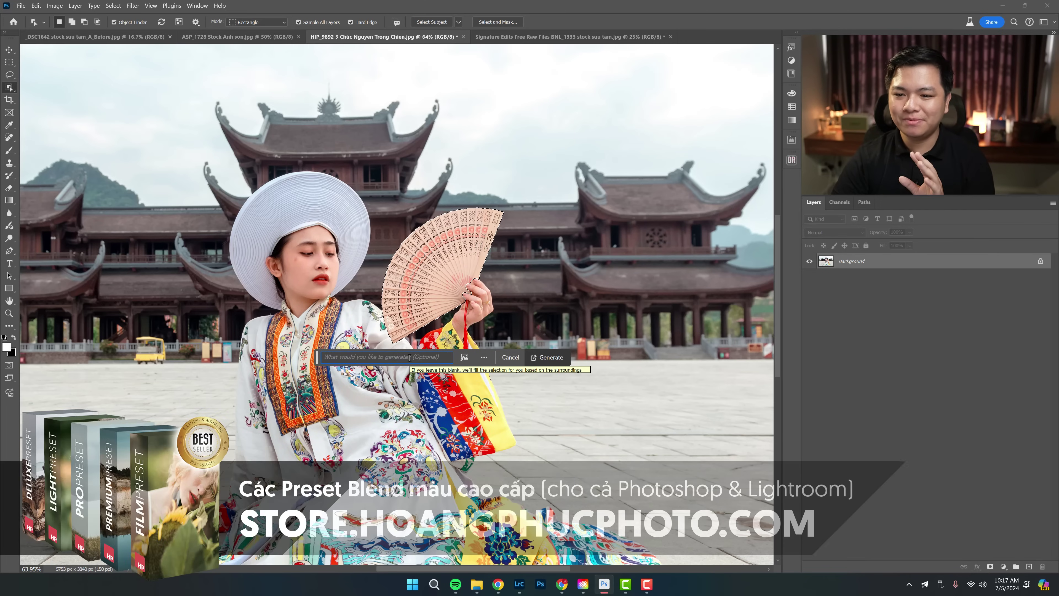
Step: Load the purple fan JPG as the Generative Fill reference image, with its background removed
{"action": "left_click", "coordinate": [464, 357]}
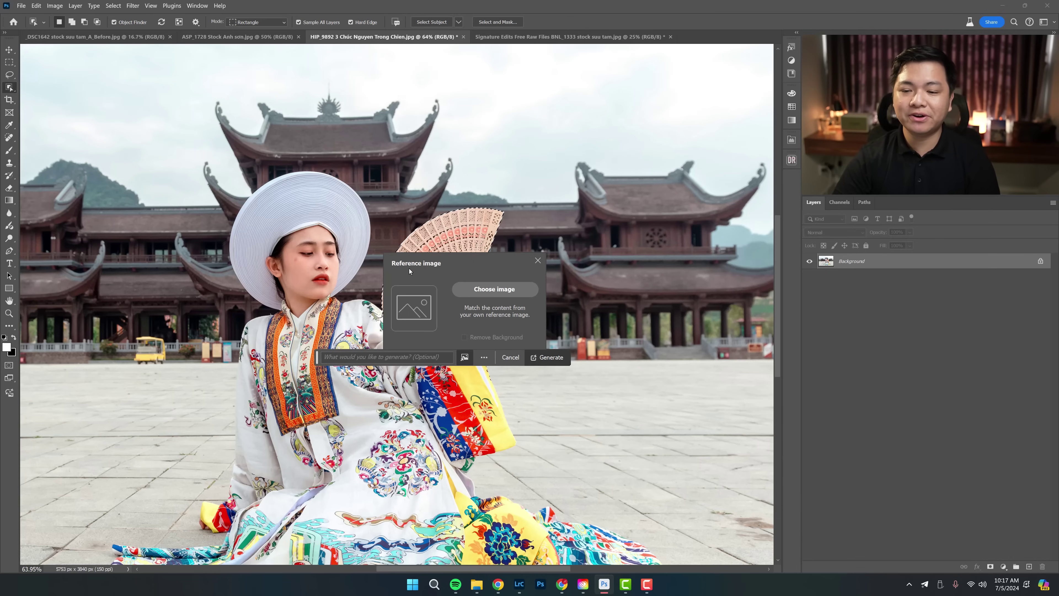
{"action": "left_click", "coordinate": [492, 294]}
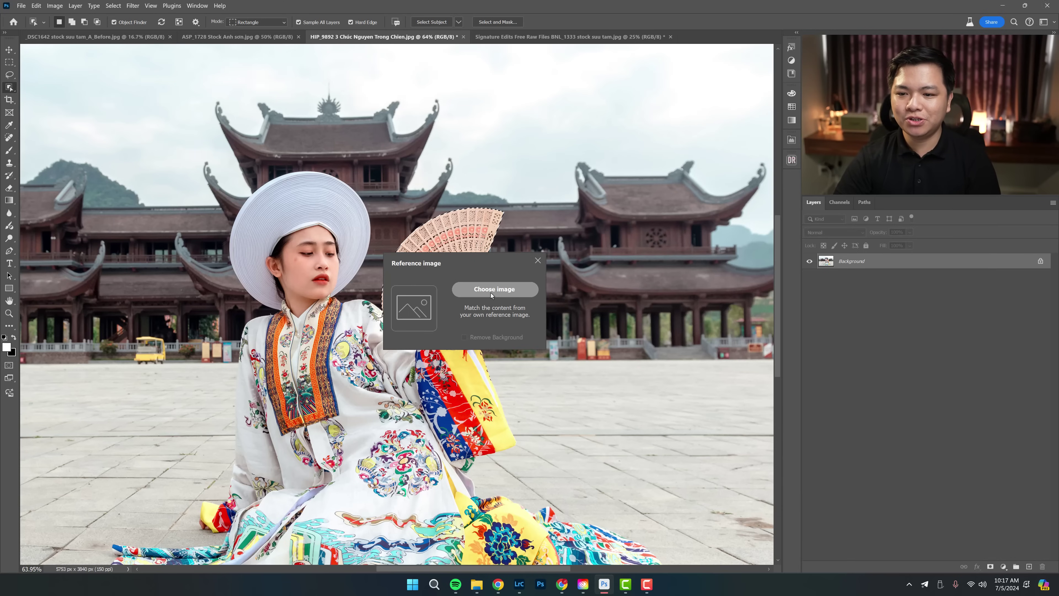
{"action": "left_click", "coordinate": [554, 334]}
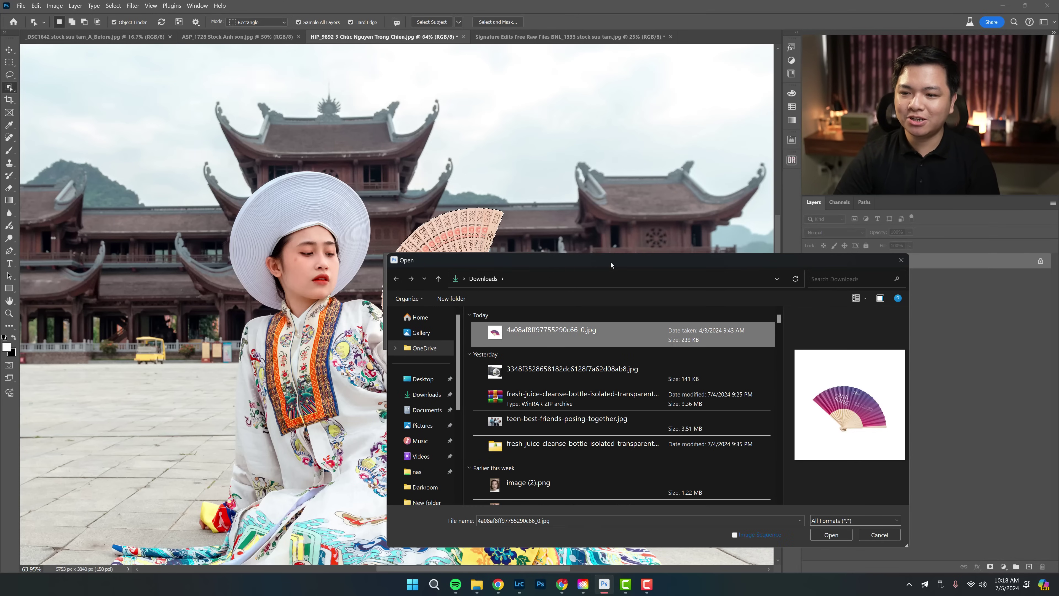
{"action": "left_click_drag", "start_coordinate": [611, 262], "coordinate": [521, 218]}
{"action": "left_click_drag", "start_coordinate": [629, 217], "coordinate": [429, 194]}
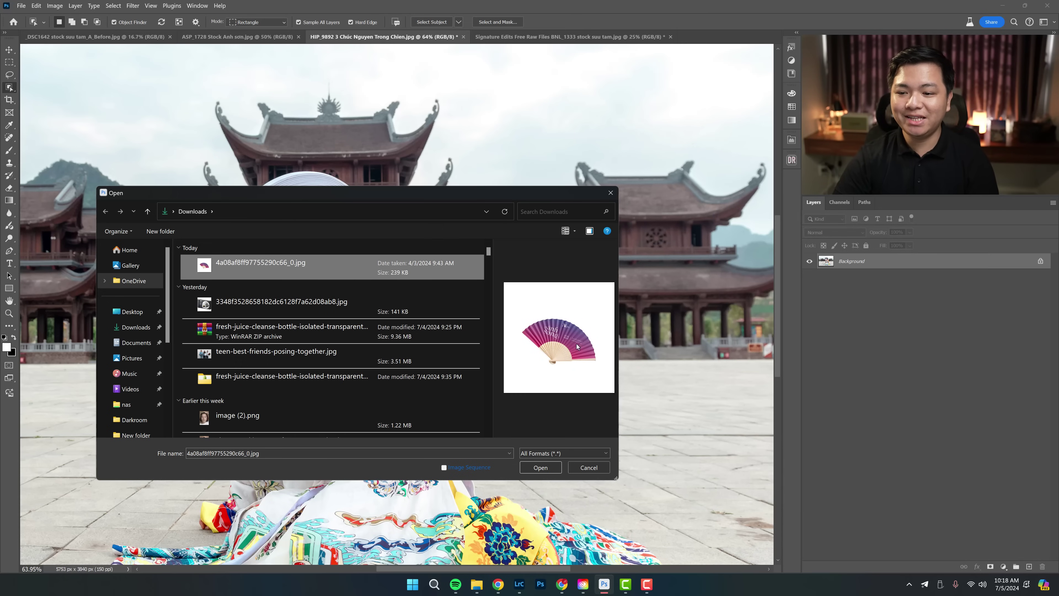
{"action": "left_click", "coordinate": [555, 471]}
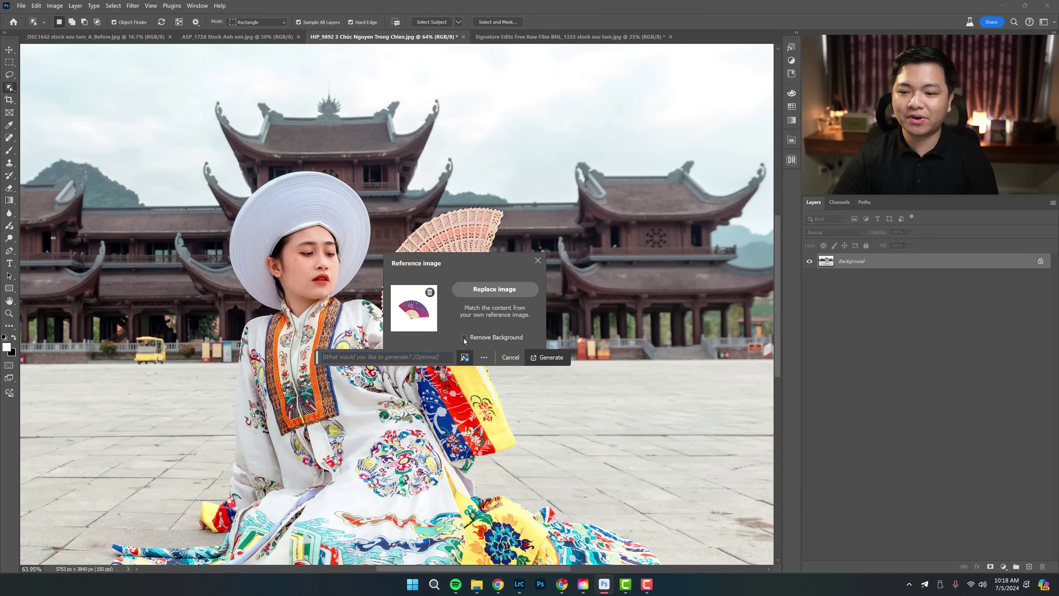
{"action": "left_click", "coordinate": [464, 337]}
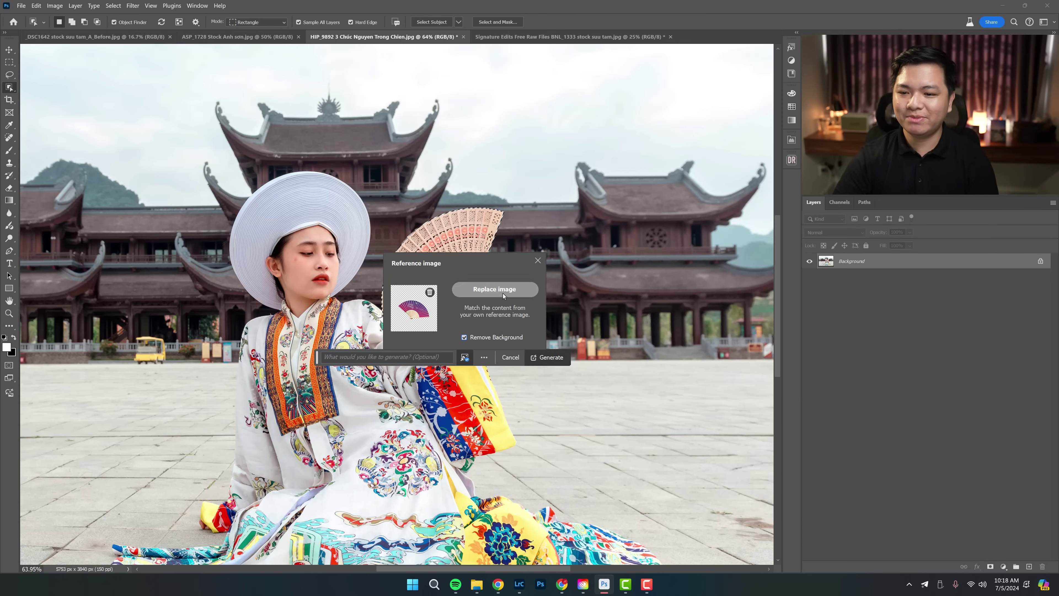
{"action": "left_click", "coordinate": [545, 358]}
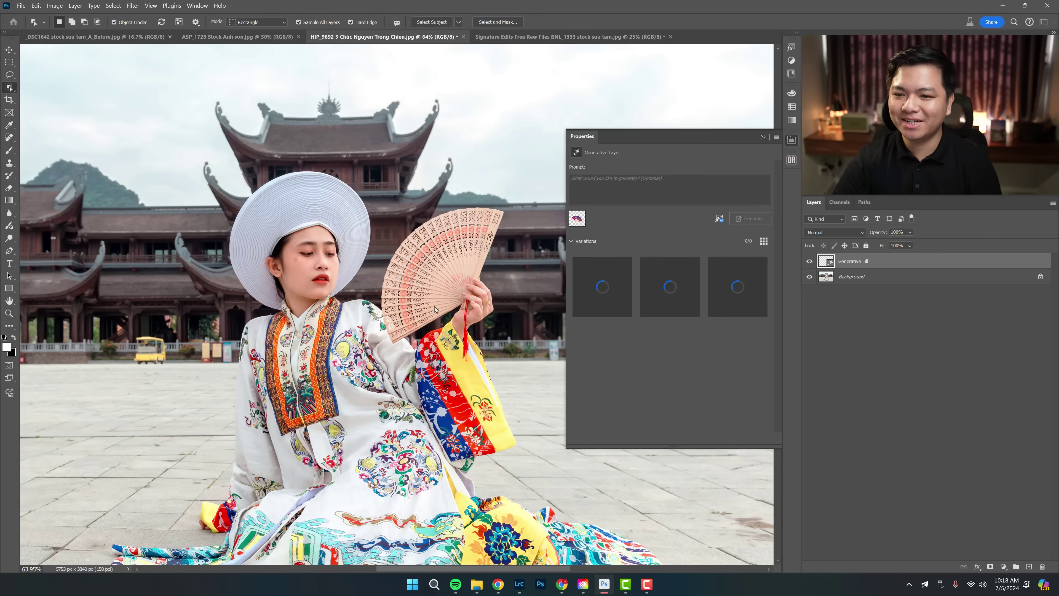
Step: Preview the first three fan variations, return to the first, and zoom out to the whole photo
{"action": "left_click", "coordinate": [679, 300]}
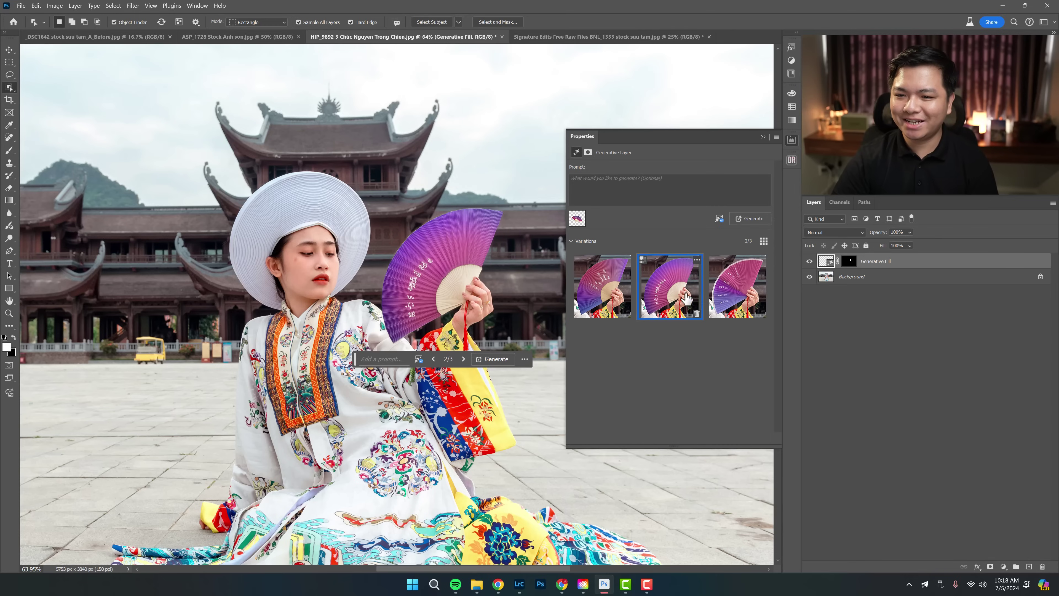
{"action": "left_click", "coordinate": [729, 290]}
{"action": "left_click", "coordinate": [622, 290]}
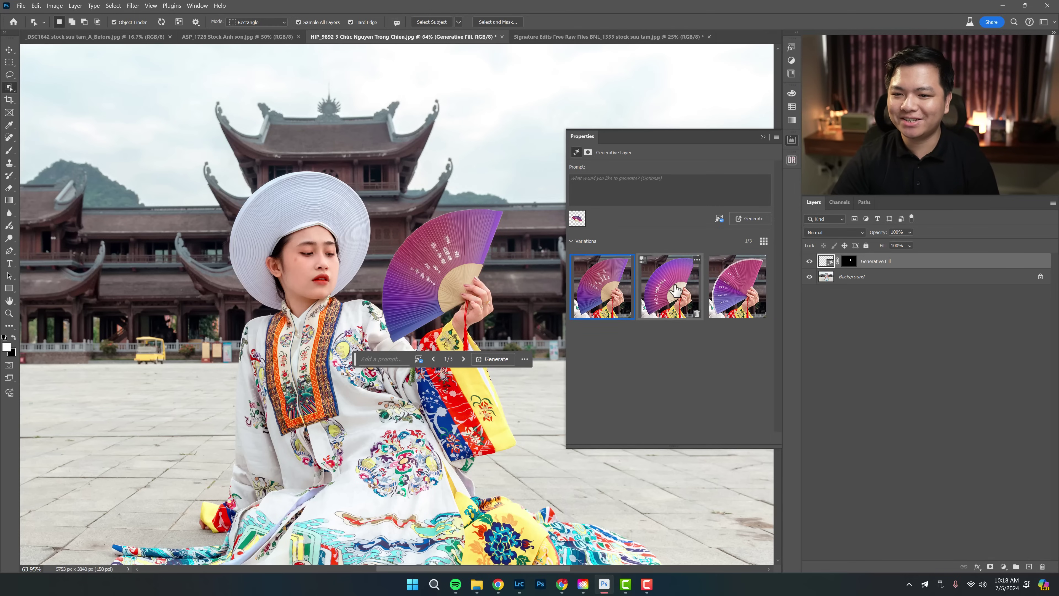
{"action": "key", "text": "z"}
{"action": "scroll", "coordinate": [471, 264], "scroll_direction": "down", "scroll_amount": 2}
{"action": "scroll", "coordinate": [471, 264], "scroll_direction": "down", "scroll_amount": 2}
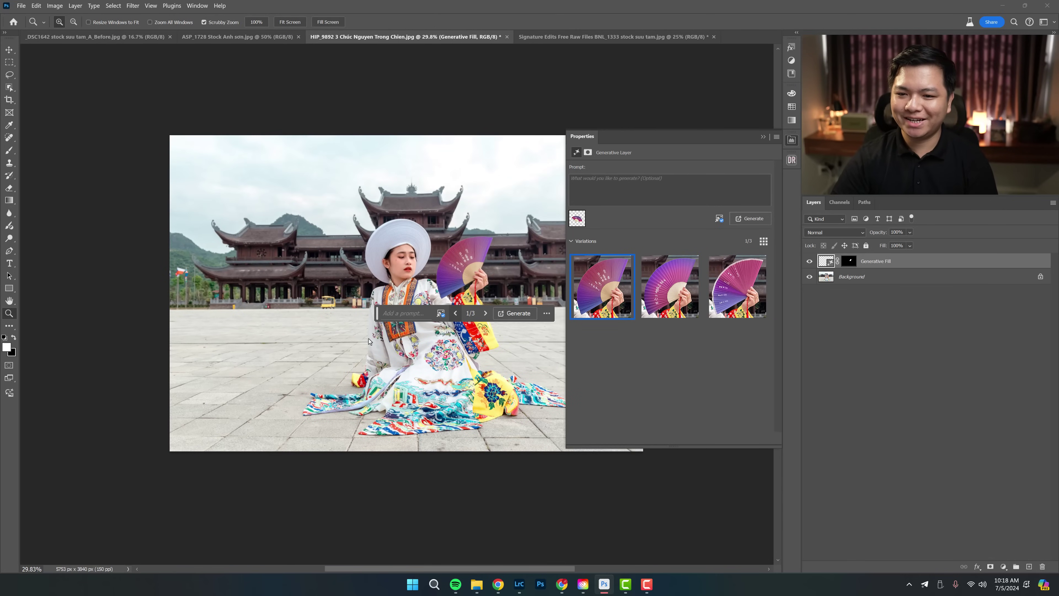
{"action": "left_click_drag", "start_coordinate": [484, 343], "coordinate": [422, 354]}
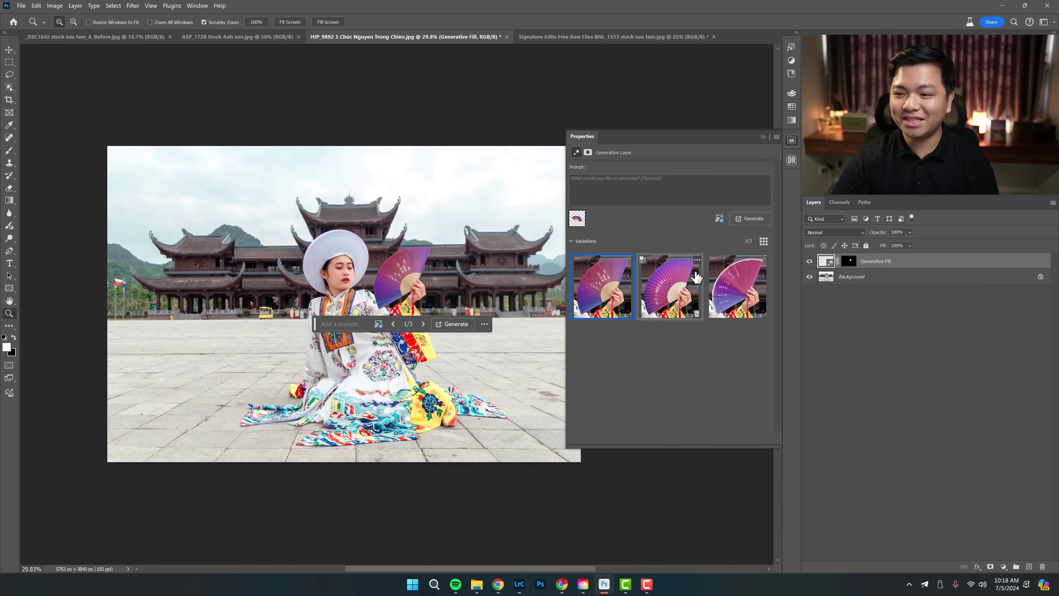
Step: Generate more fan variations and apply the sixth of six
{"action": "left_click", "coordinate": [753, 222]}
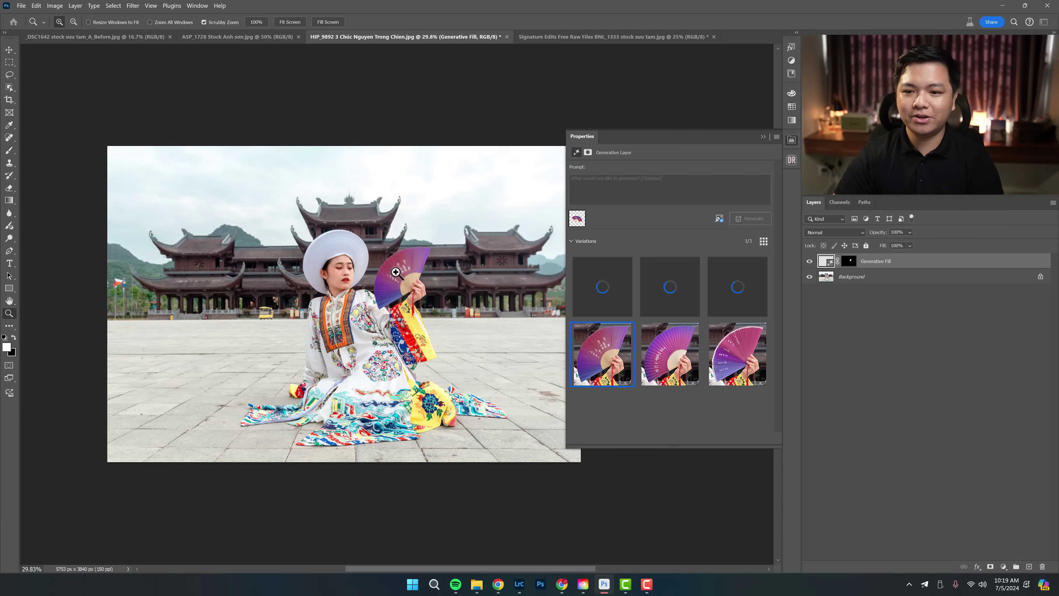
{"action": "left_click", "coordinate": [687, 298]}
{"action": "left_click", "coordinate": [602, 286]}
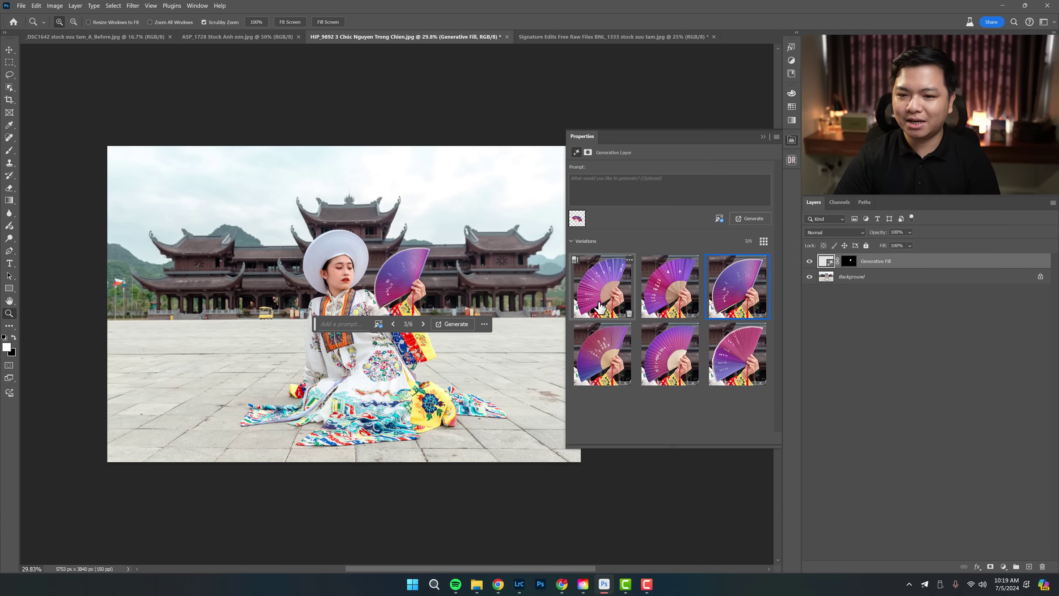
{"action": "left_click", "coordinate": [603, 354]}
{"action": "left_click", "coordinate": [670, 354]}
{"action": "left_click", "coordinate": [737, 353]}
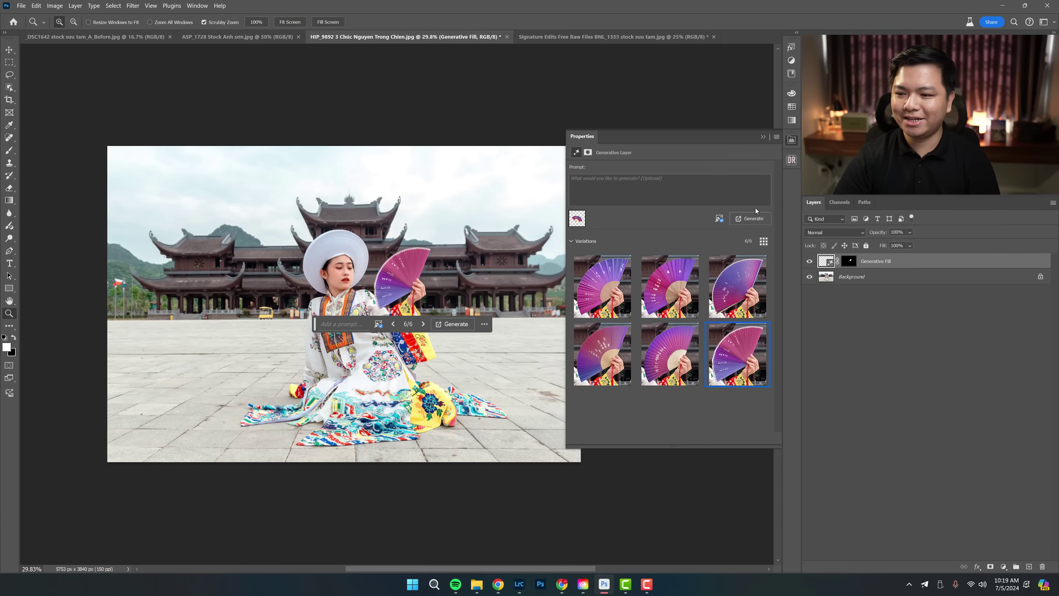
Step: Collapse the Properties panel and zoom to about 25% to view the full image
{"action": "left_click", "coordinate": [766, 138]}
{"action": "scroll", "coordinate": [456, 279], "scroll_direction": "down", "scroll_amount": 1}
{"action": "scroll", "coordinate": [459, 292], "scroll_direction": "up", "scroll_amount": 2}
{"action": "scroll", "coordinate": [460, 306], "scroll_direction": "up", "scroll_amount": 1}
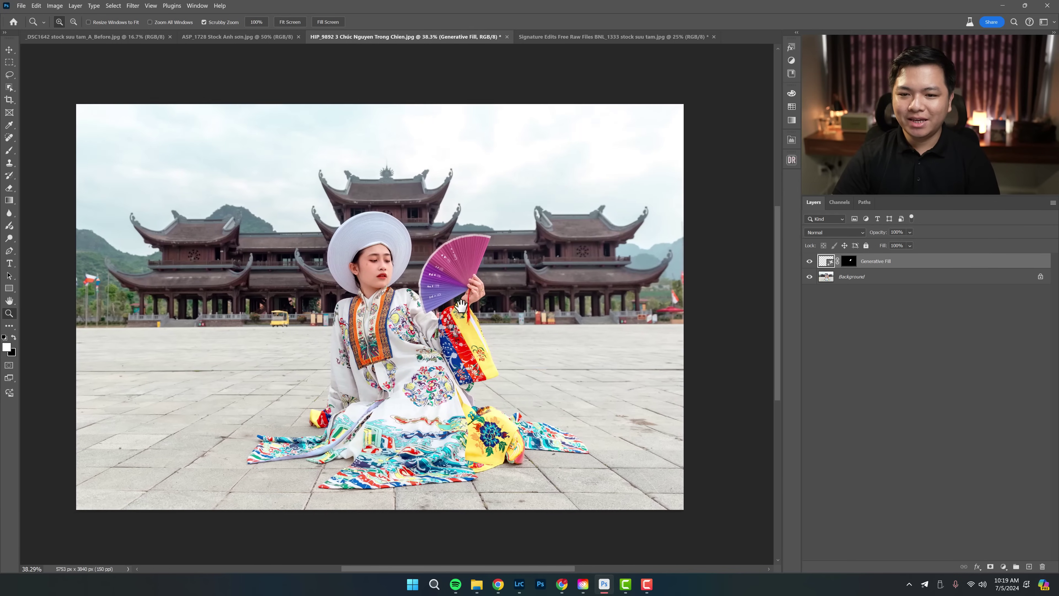
{"action": "scroll", "coordinate": [442, 290], "scroll_direction": "down", "scroll_amount": 2}
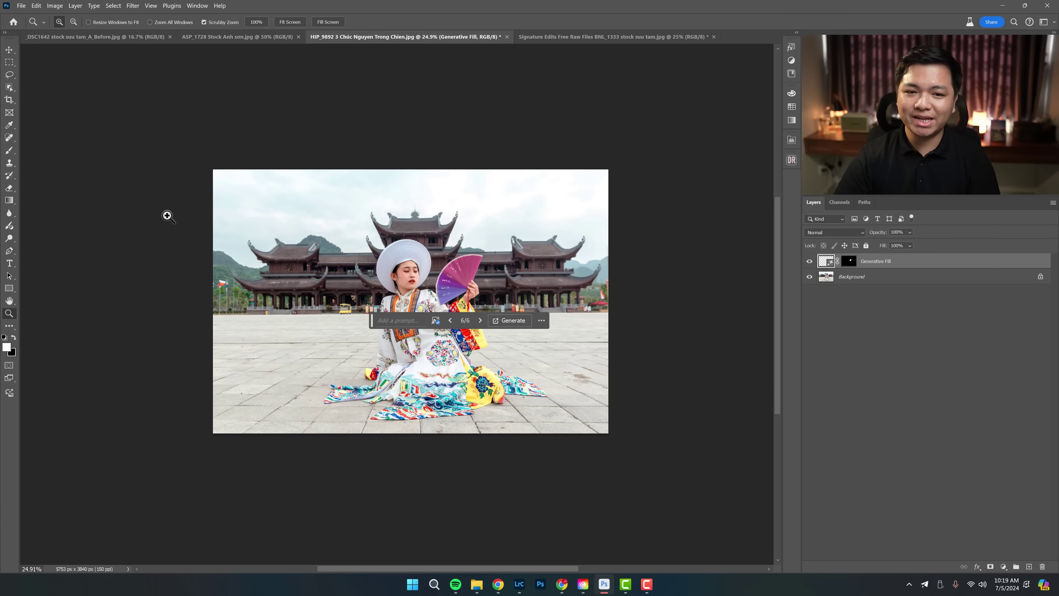
Step: Set the Crop tool's Fill to Background (default) and extend the canvas on the left
{"action": "left_click", "coordinate": [8, 103]}
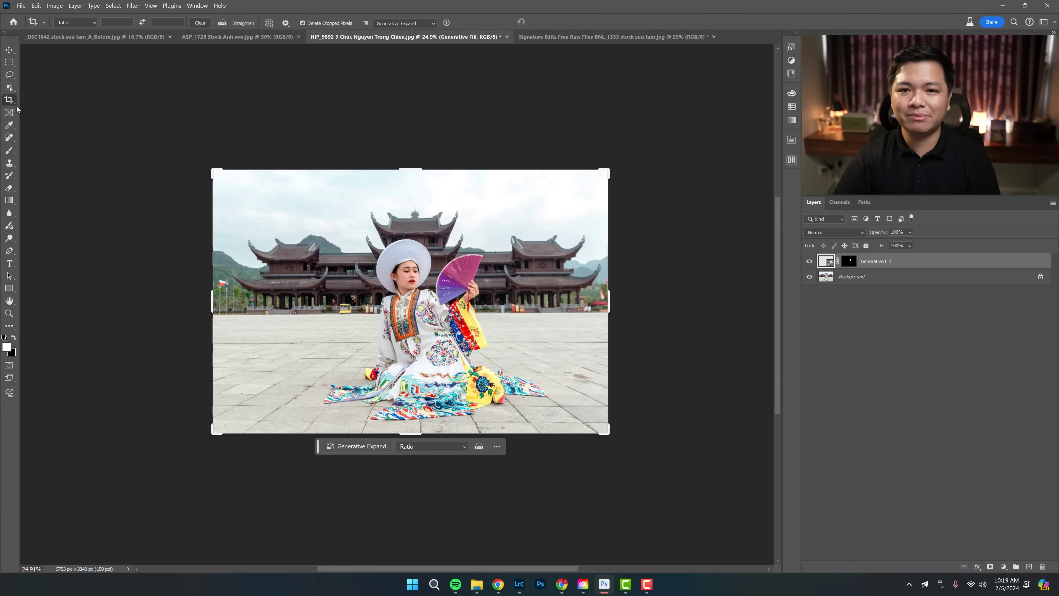
{"action": "right_click", "coordinate": [9, 101]}
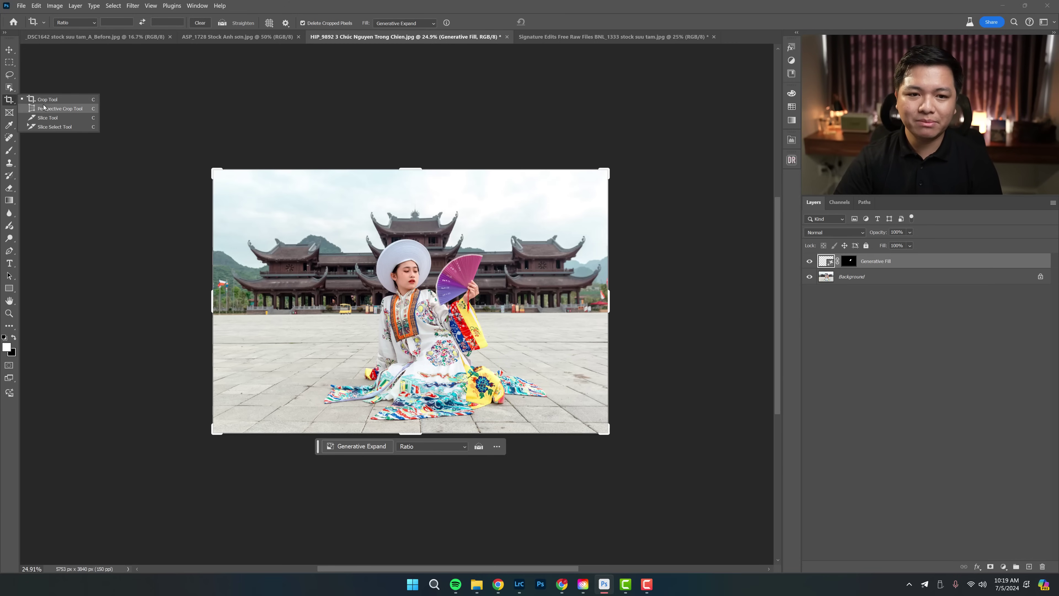
{"action": "left_click", "coordinate": [55, 101]}
{"action": "left_click", "coordinate": [404, 23]}
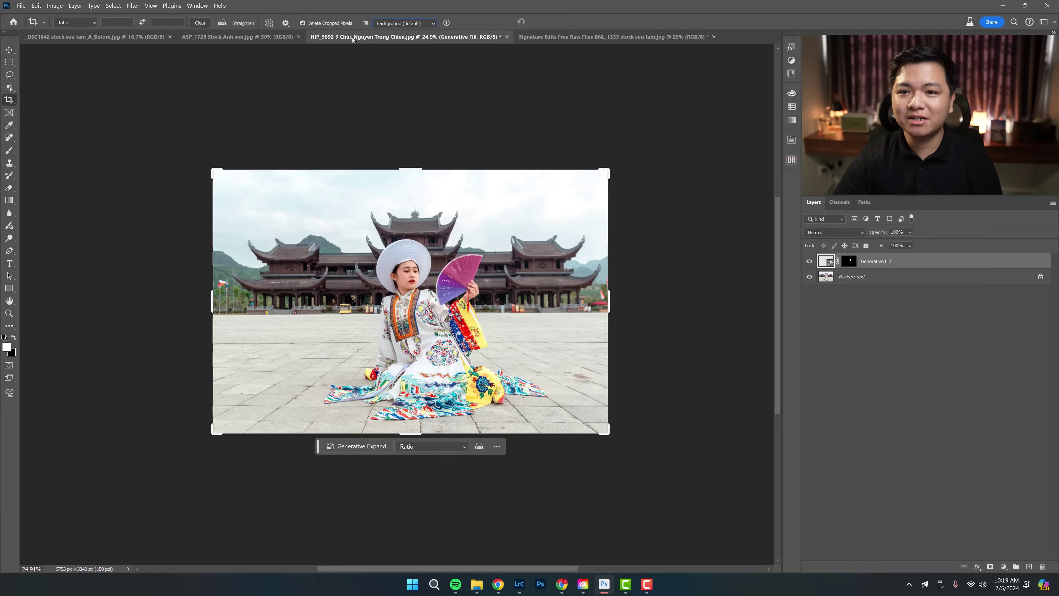
{"action": "left_click", "coordinate": [225, 307]}
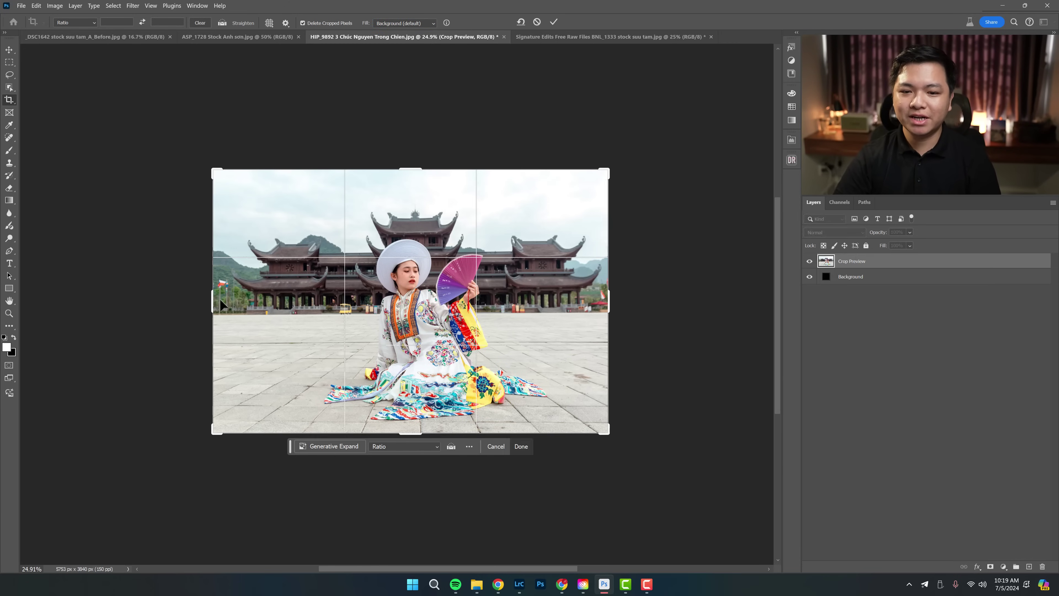
{"action": "left_click_drag", "start_coordinate": [213, 301], "coordinate": [208, 307]}
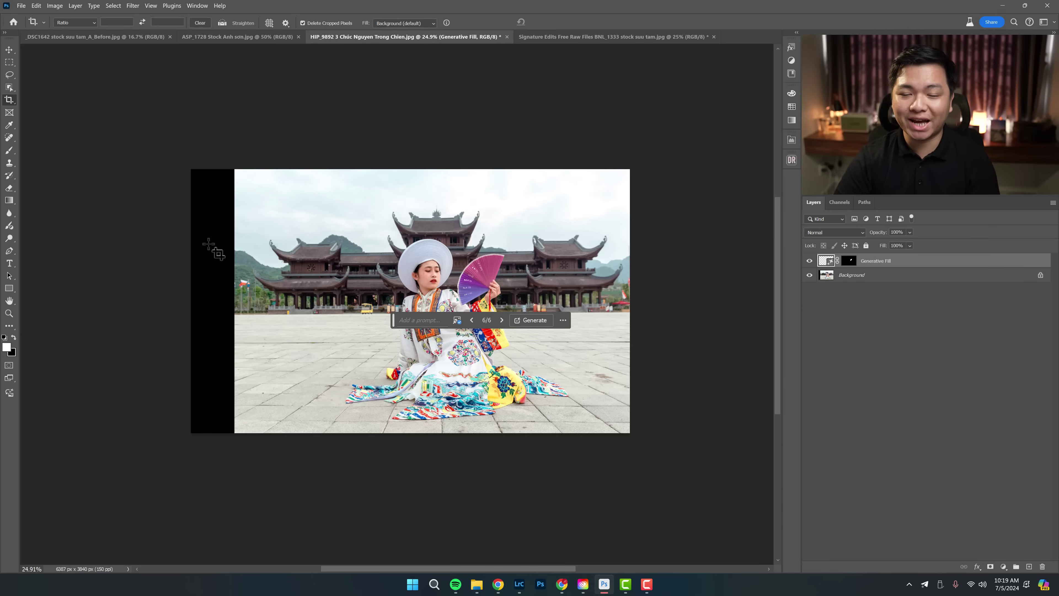
Step: Undo the black extension, switch crop Fill to Generative Expand, and enlarge canvas to 8913 × 6680 px
{"action": "key", "text": "ctrl+z"}
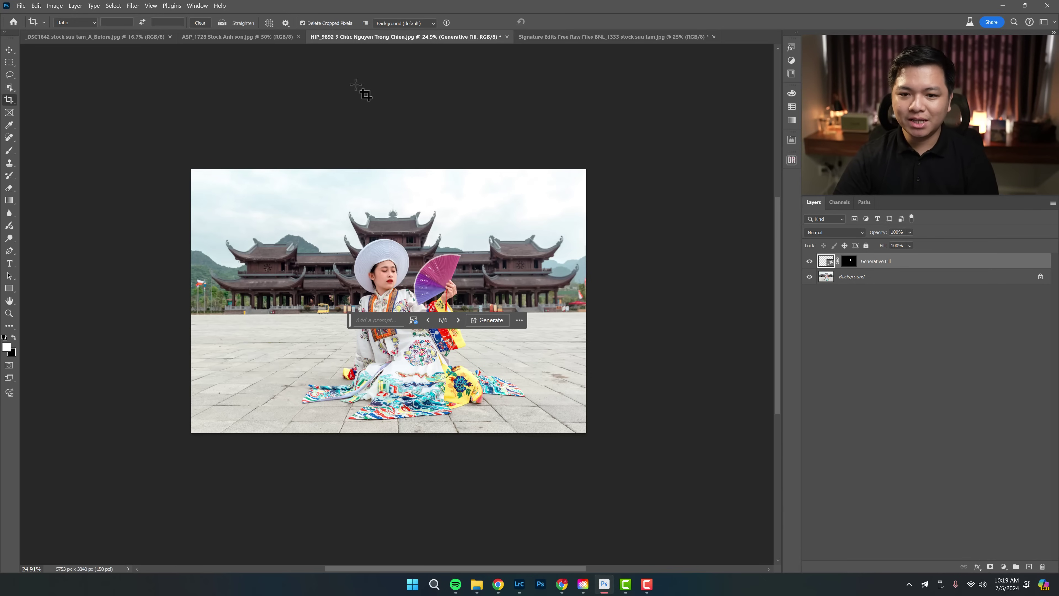
{"action": "left_click", "coordinate": [396, 24]}
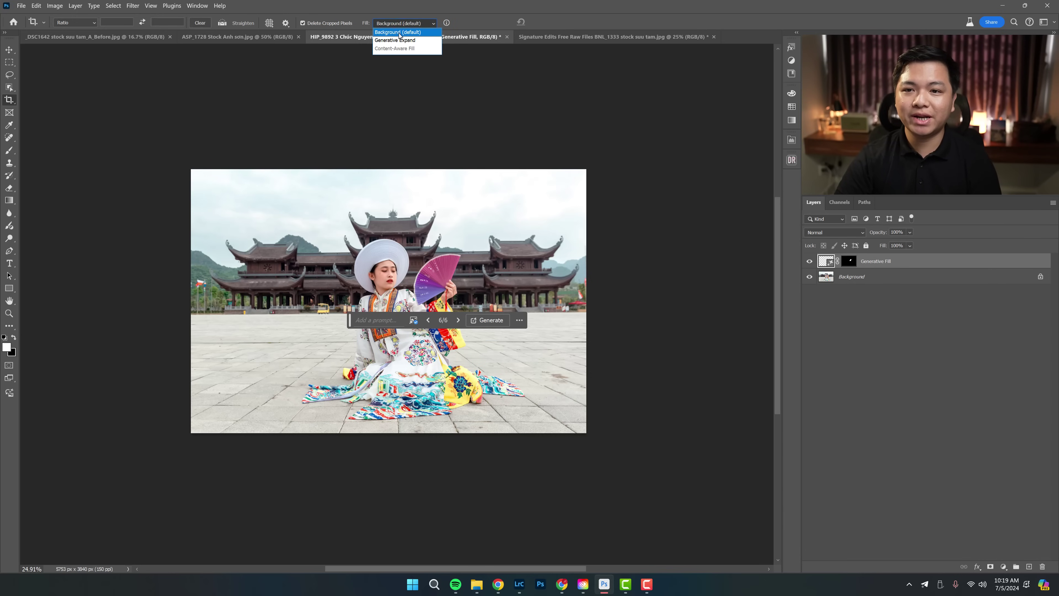
{"action": "left_click", "coordinate": [410, 42]}
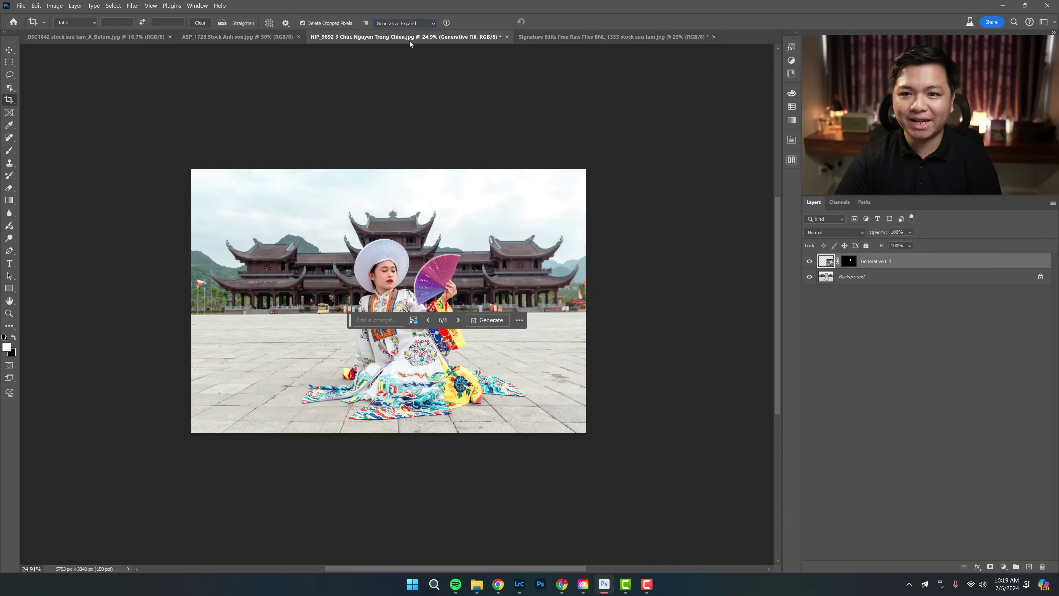
{"action": "left_click", "coordinate": [320, 256]}
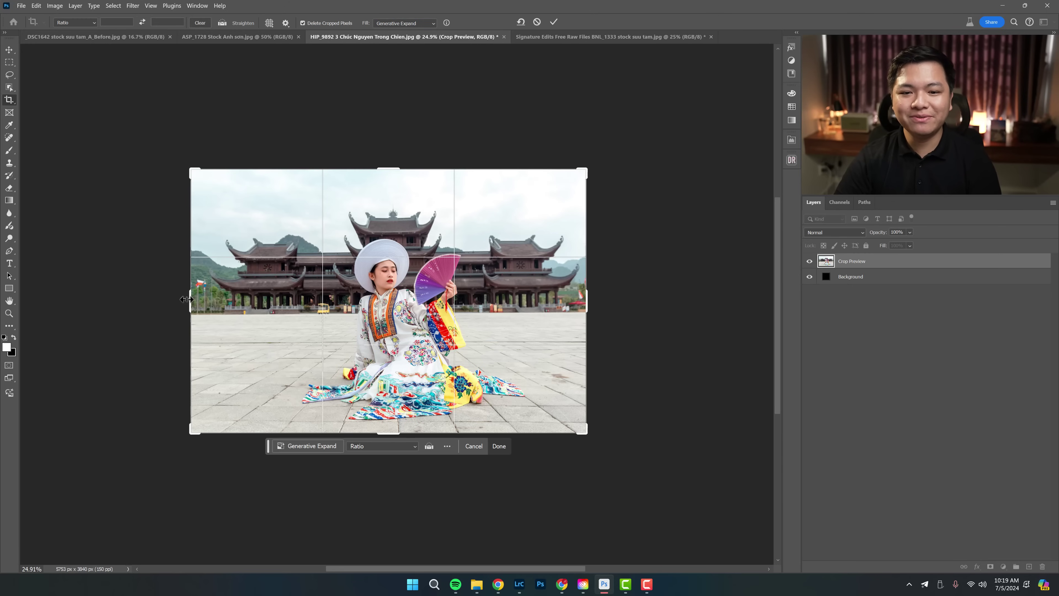
{"action": "left_click_drag", "start_coordinate": [191, 170], "coordinate": [77, 73]}
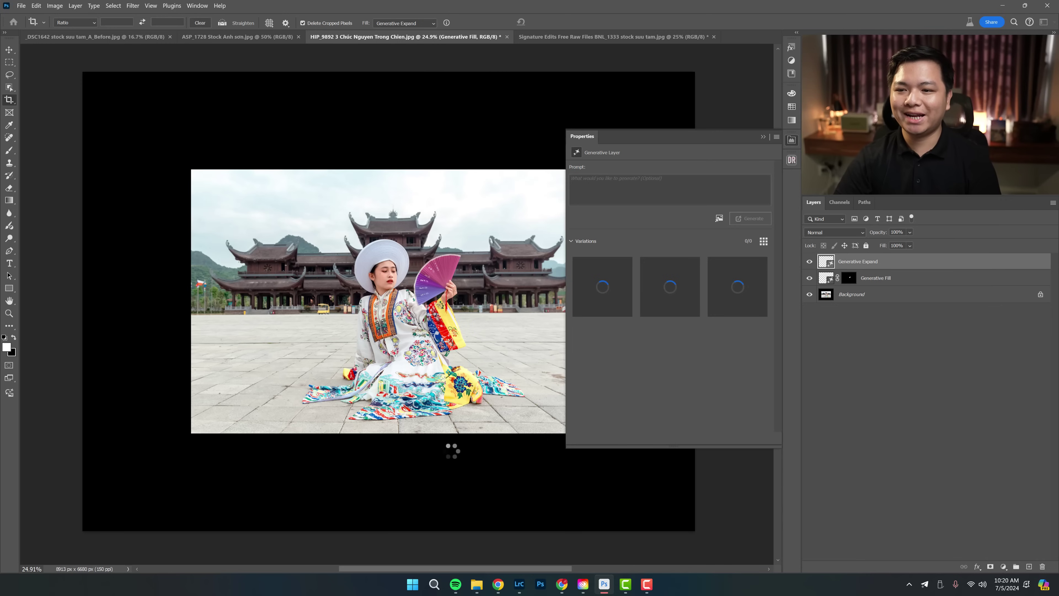
Step: Zoom out and compare the three expansion variations, settling on the second one without trees
{"action": "key", "text": "z"}
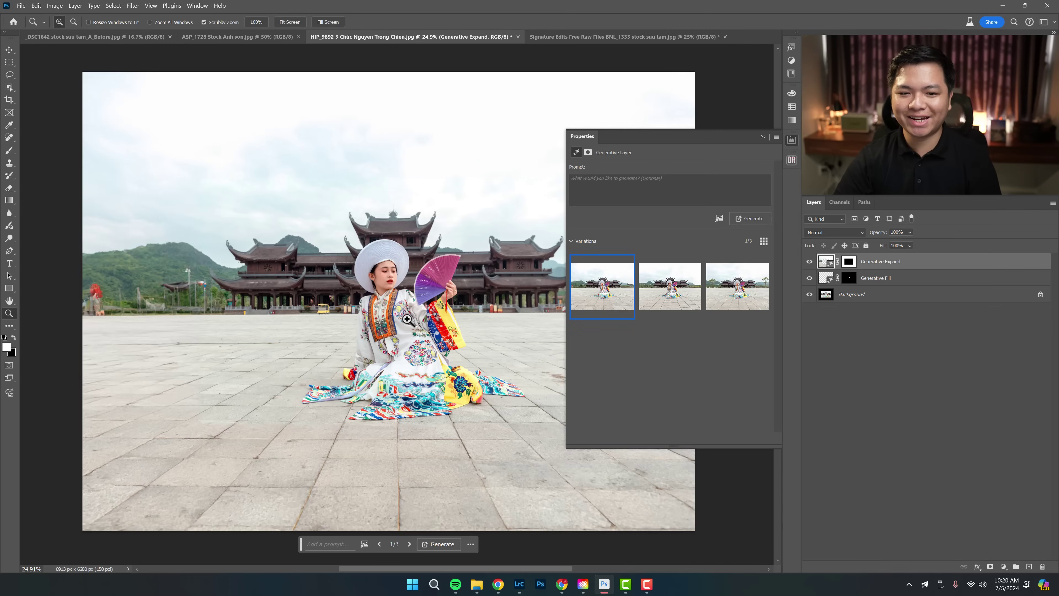
{"action": "left_click_drag", "start_coordinate": [406, 320], "coordinate": [367, 319]}
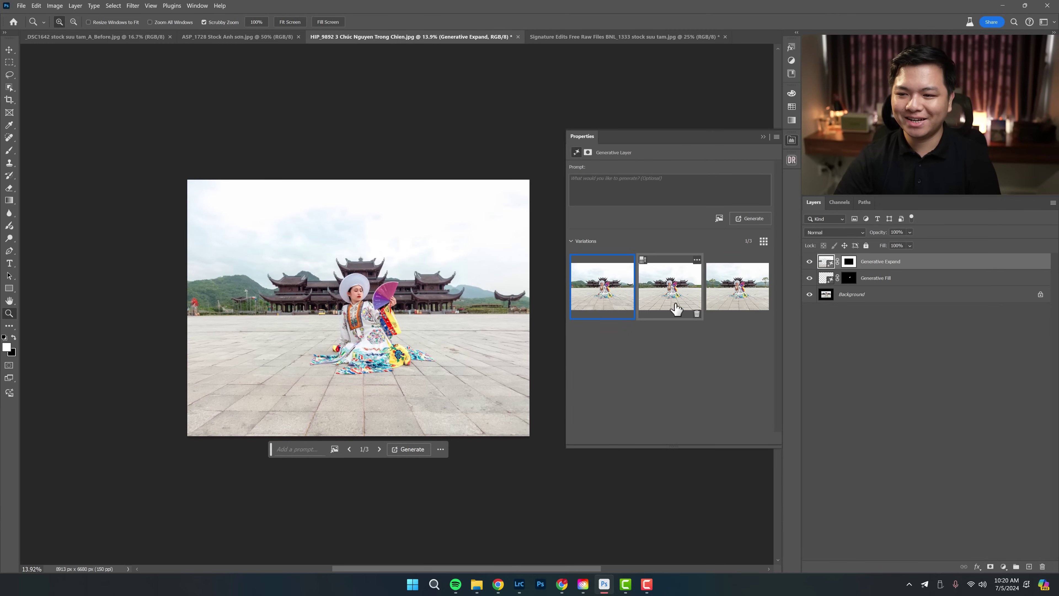
{"action": "left_click", "coordinate": [676, 308]}
{"action": "left_click", "coordinate": [733, 300]}
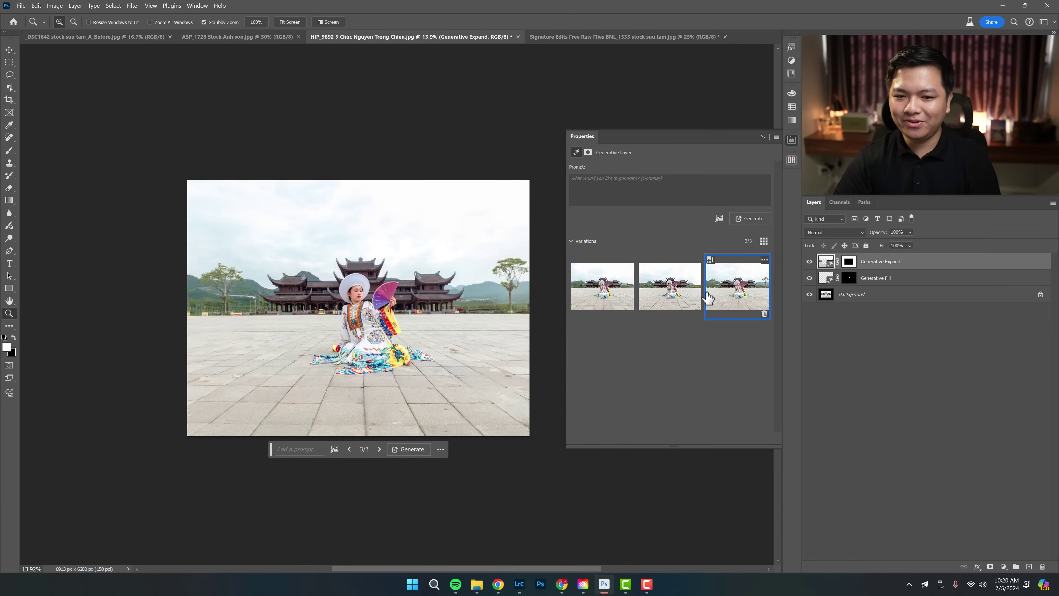
{"action": "left_click", "coordinate": [697, 302]}
{"action": "left_click", "coordinate": [746, 295]}
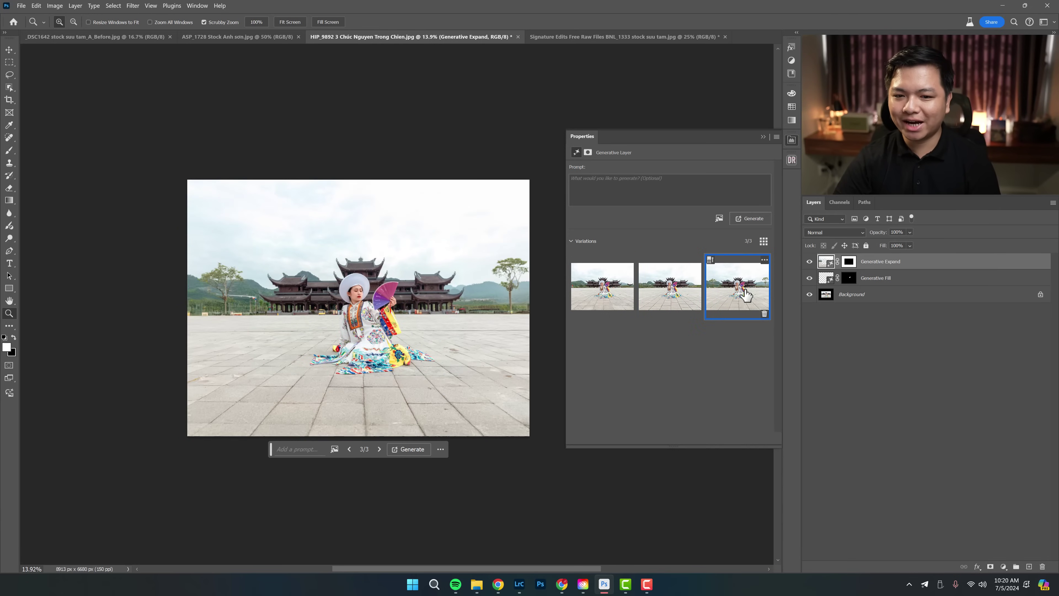
{"action": "left_click", "coordinate": [694, 297]}
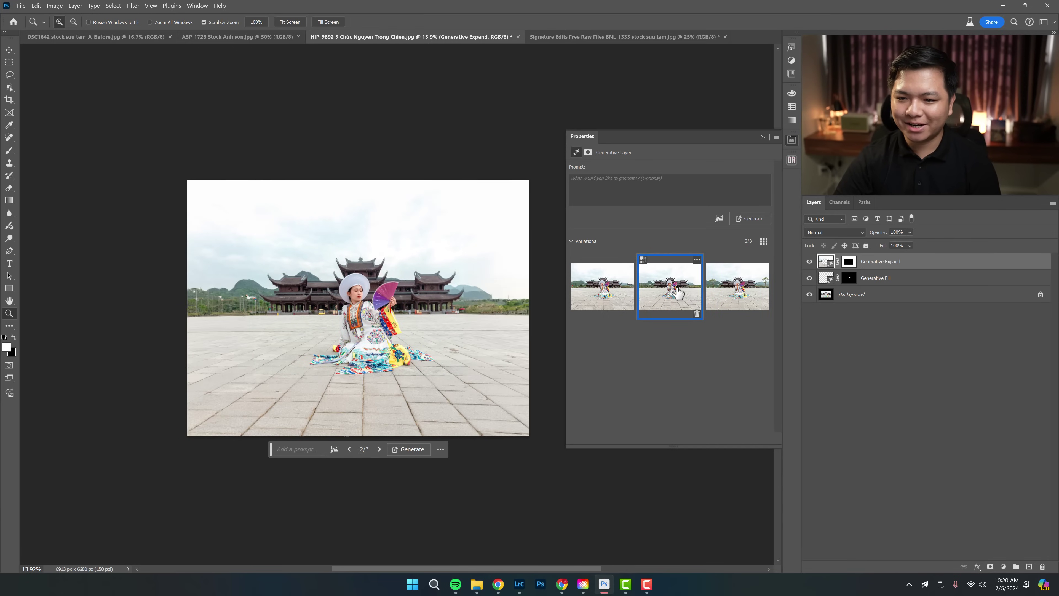
Step: Toggle the Generative Expand layer's visibility to compare it against the original photo
{"action": "left_click", "coordinate": [810, 261]}
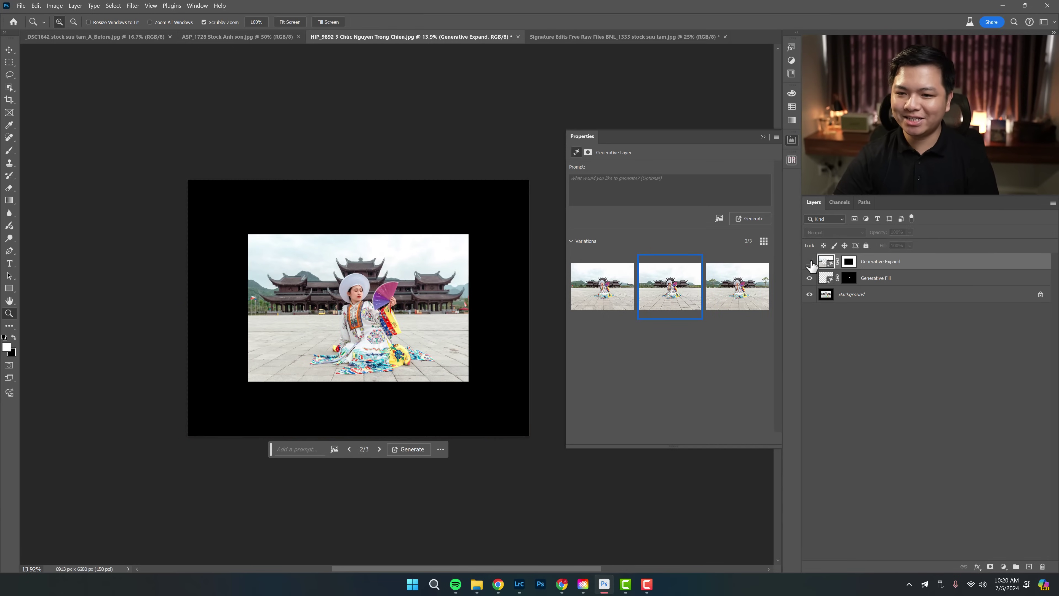
{"action": "left_click", "coordinate": [810, 261]}
{"action": "left_click", "coordinate": [810, 261]}
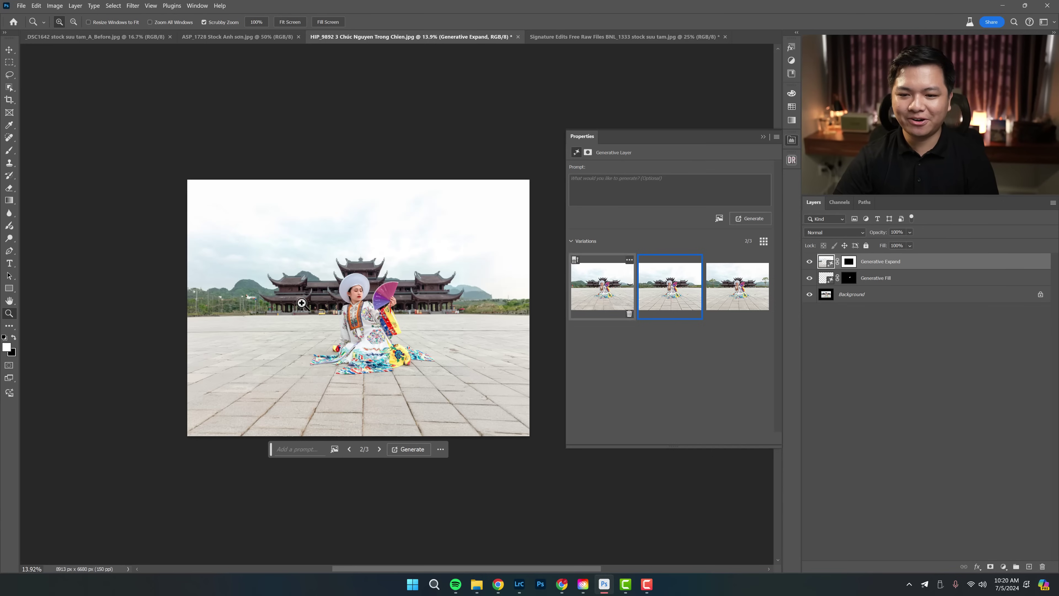
{"action": "scroll", "coordinate": [395, 305], "scroll_direction": "up", "scroll_amount": 1}
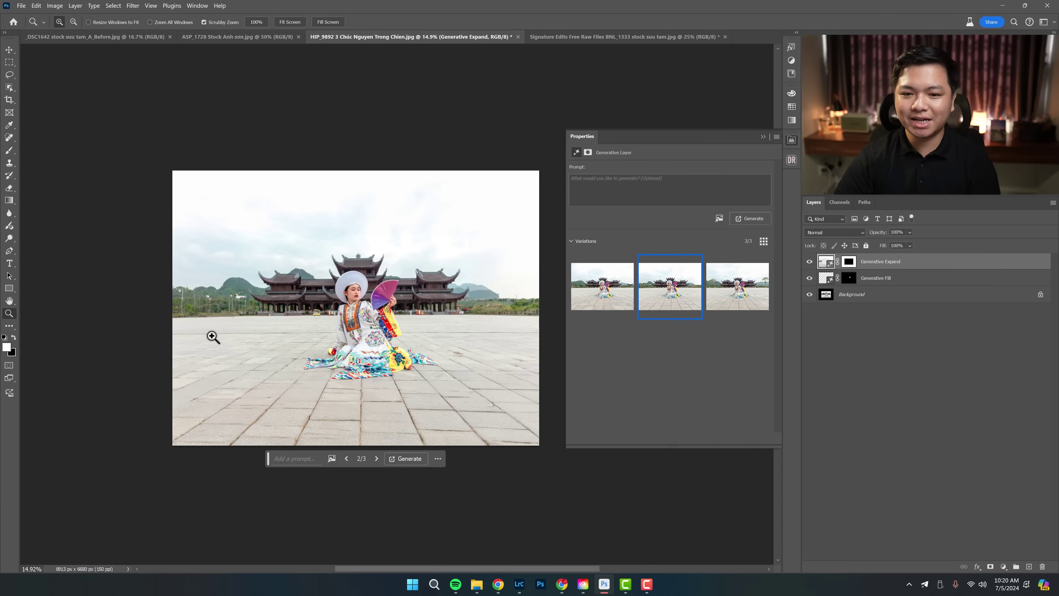
{"action": "left_click_drag", "start_coordinate": [250, 298], "coordinate": [294, 305]}
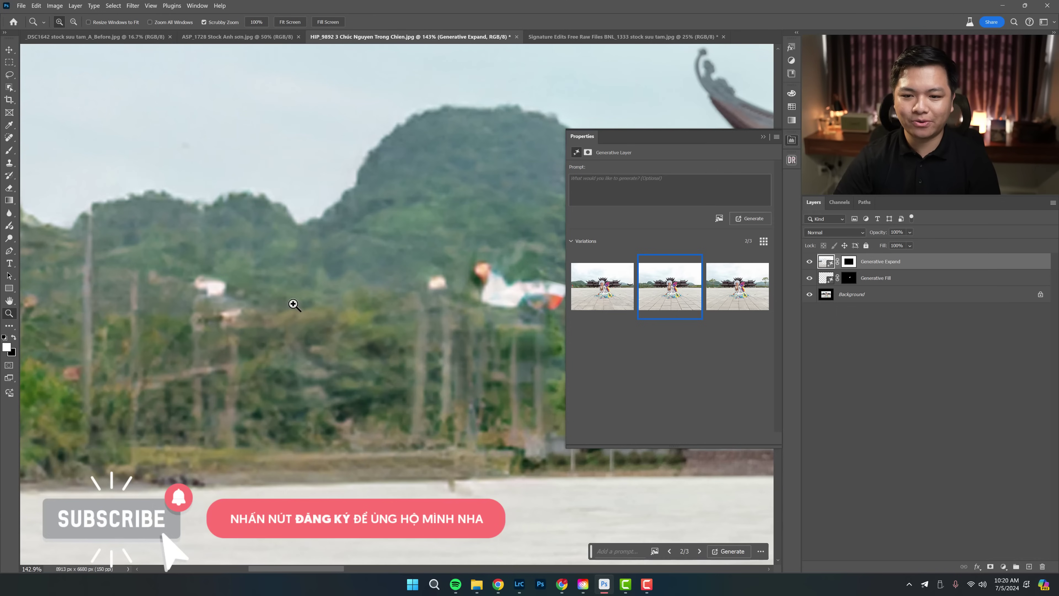
{"action": "scroll", "coordinate": [295, 304], "scroll_direction": "down", "scroll_amount": 3}
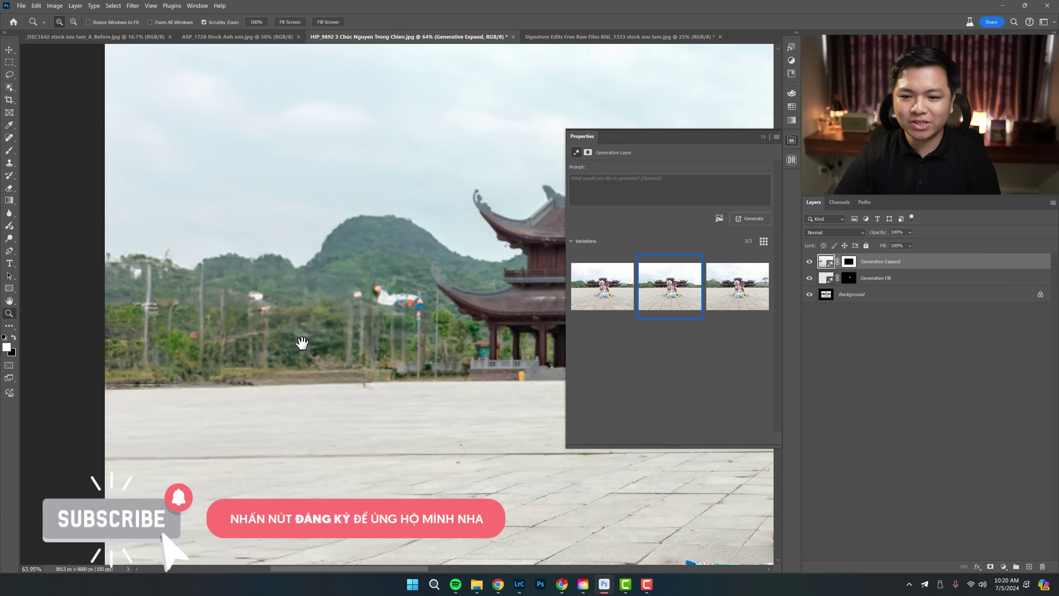
{"action": "left_click_drag", "start_coordinate": [448, 295], "coordinate": [428, 317]}
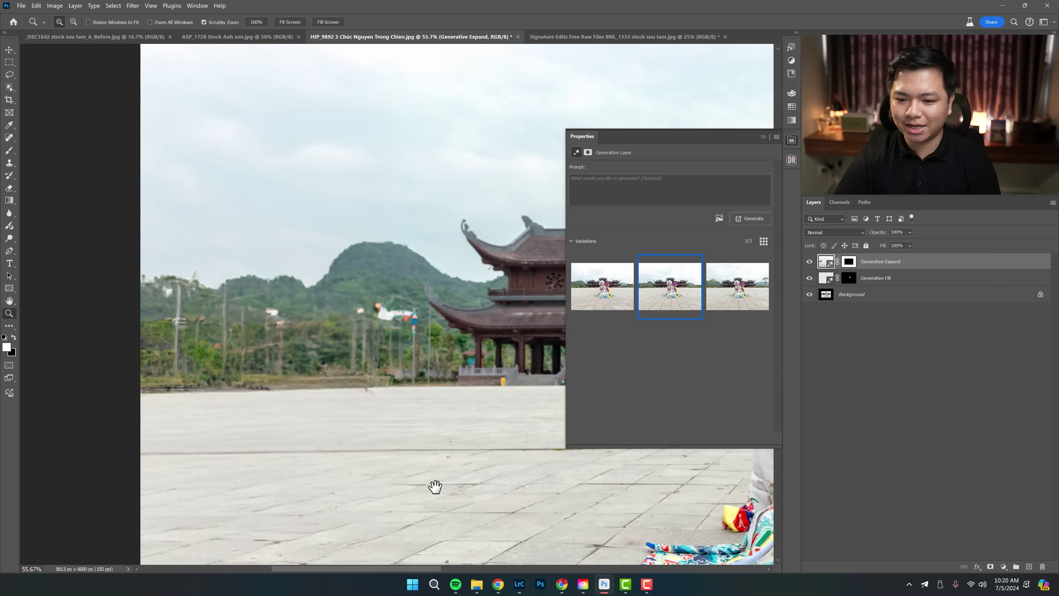
{"action": "mouse_move", "coordinate": [435, 485]}
{"action": "left_mouse_down"}
{"action": "mouse_move", "coordinate": [414, 409]}
{"action": "mouse_move", "coordinate": [437, 387]}
{"action": "left_mouse_up"}
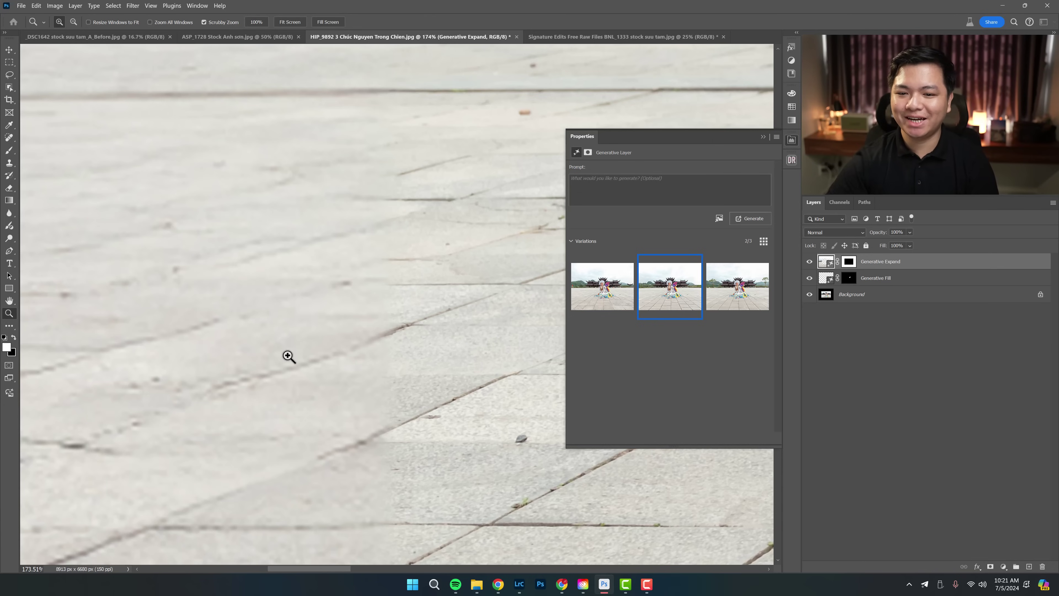
Step: Inspect the generated paving up close and collapse the variations panel
{"action": "right_click", "coordinate": [408, 300]}
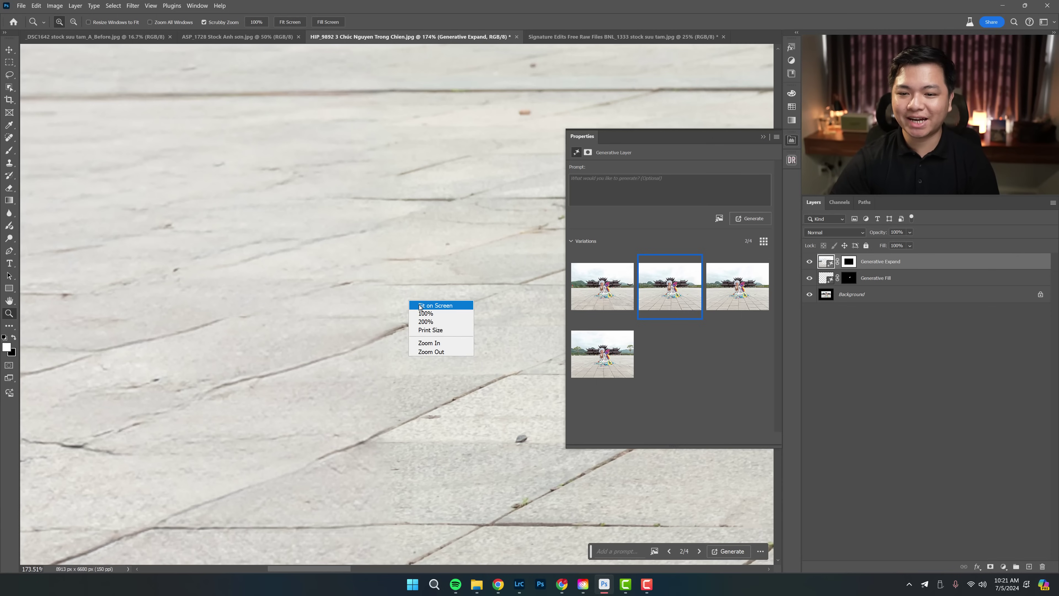
{"action": "left_click", "coordinate": [363, 344]}
{"action": "left_click_drag", "start_coordinate": [400, 296], "coordinate": [359, 303]}
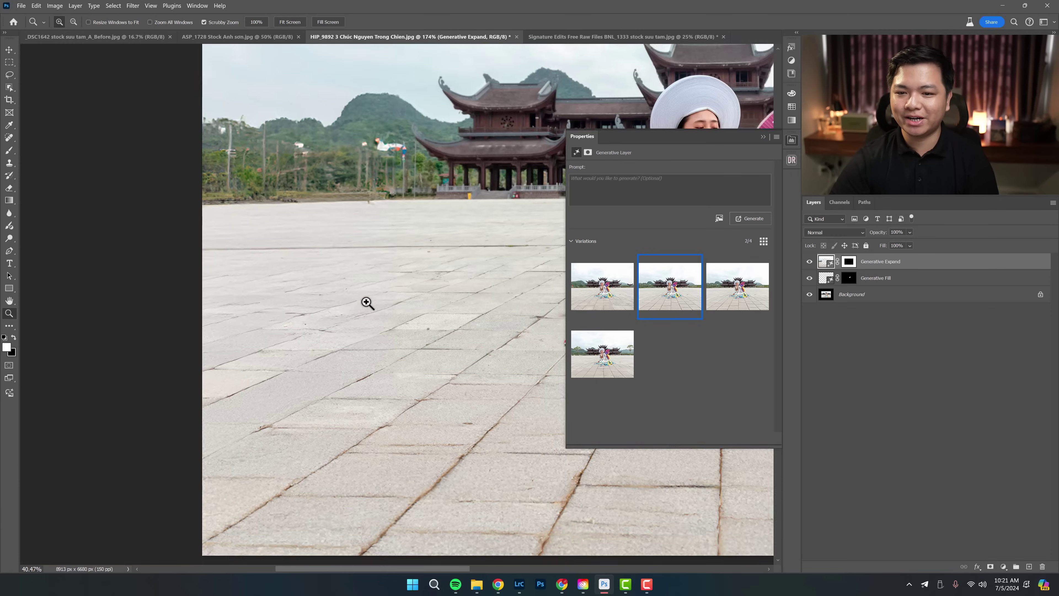
{"action": "left_click_drag", "start_coordinate": [324, 440], "coordinate": [360, 442]}
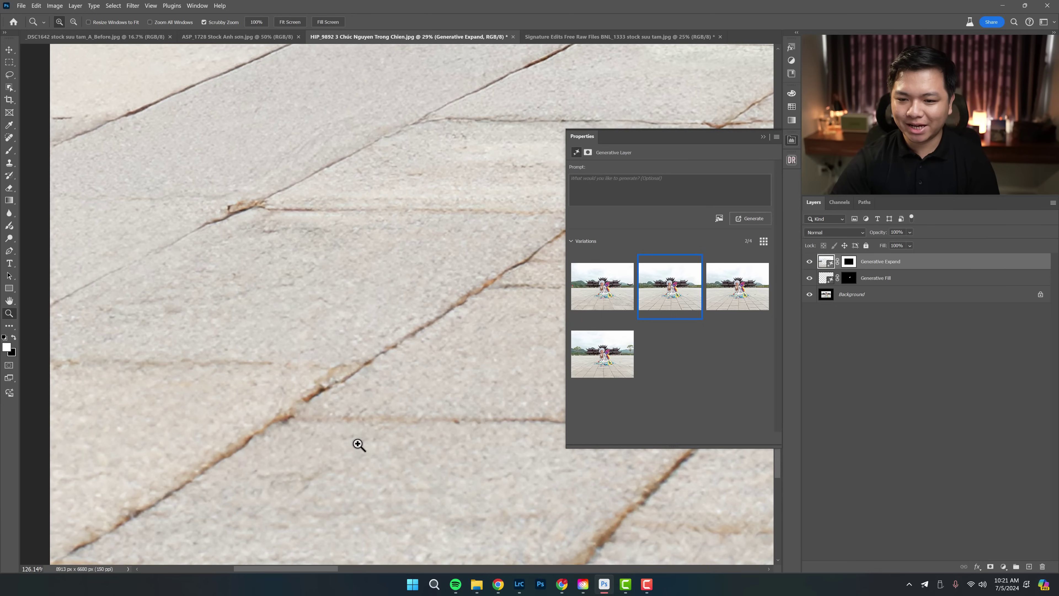
{"action": "left_click_drag", "start_coordinate": [380, 288], "coordinate": [183, 298]}
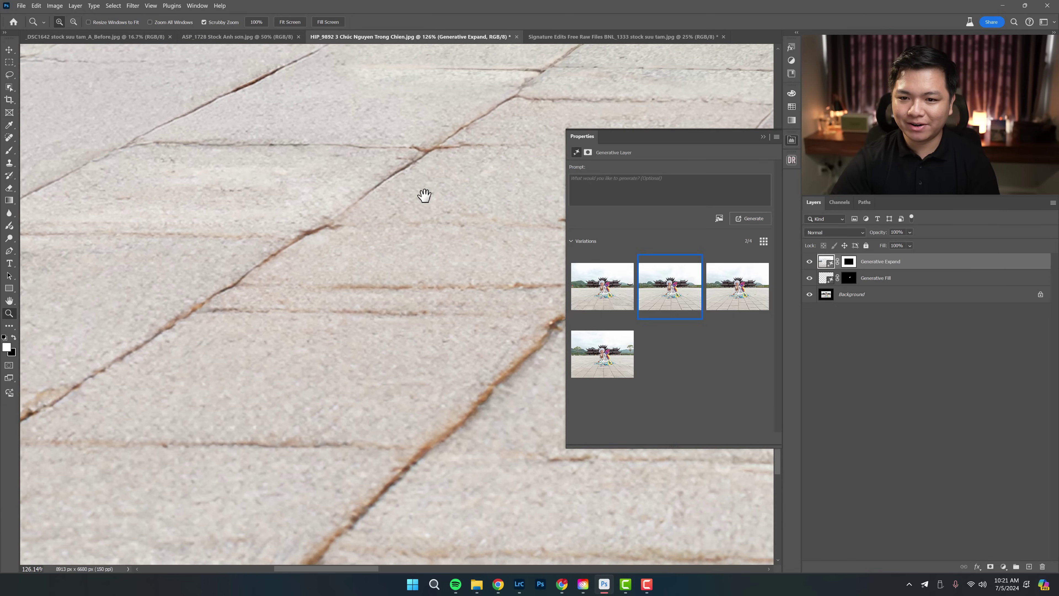
{"action": "left_click", "coordinate": [809, 261]}
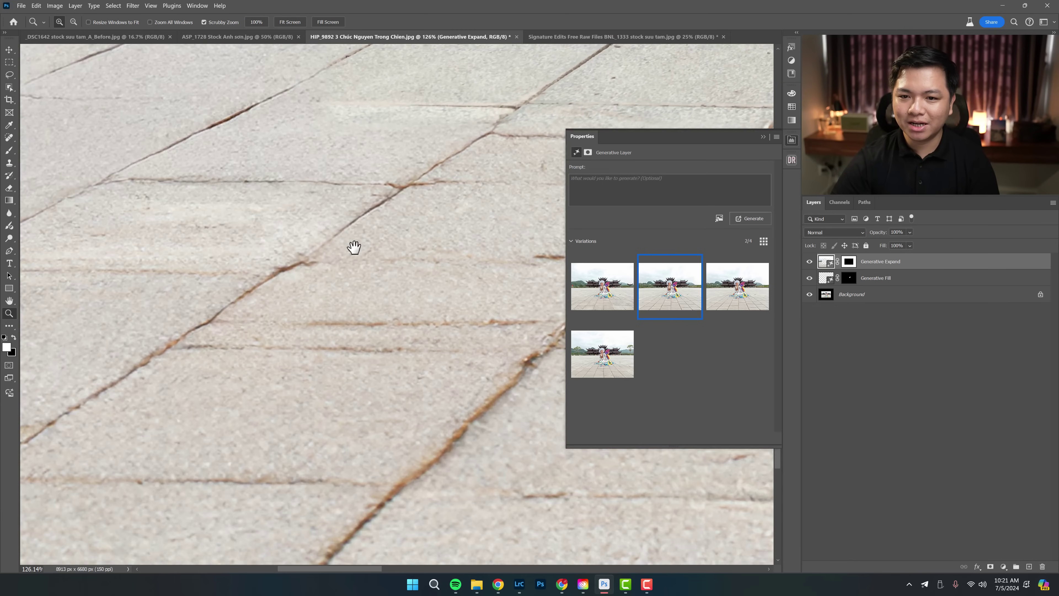
{"action": "mouse_move", "coordinate": [461, 146]}
{"action": "left_mouse_down"}
{"action": "mouse_move", "coordinate": [400, 269]}
{"action": "mouse_move", "coordinate": [299, 350]}
{"action": "mouse_move", "coordinate": [341, 303]}
{"action": "left_mouse_up"}
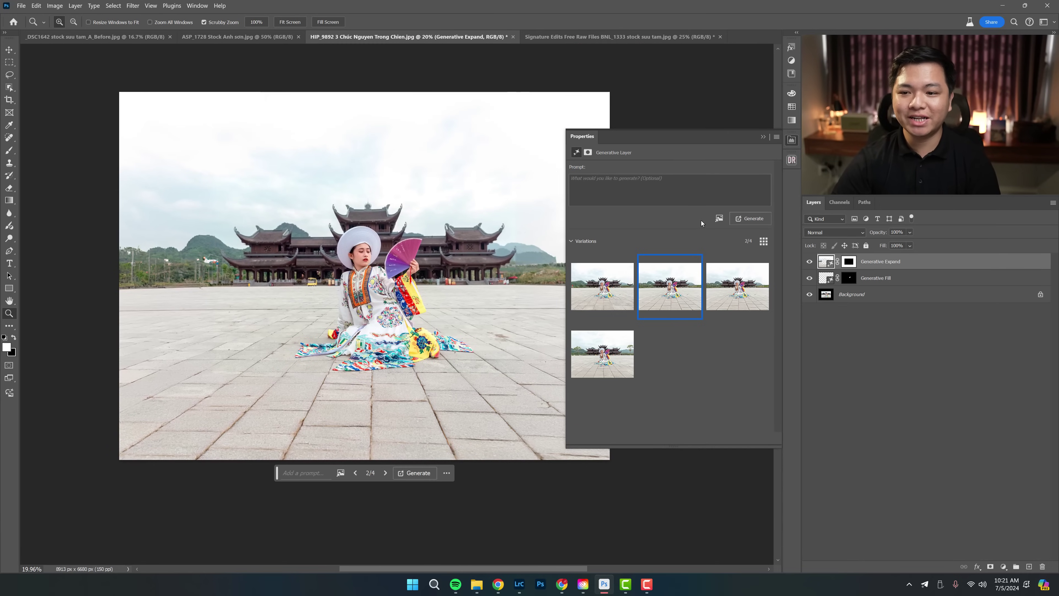
{"action": "left_click", "coordinate": [763, 136]}
{"action": "mouse_move", "coordinate": [555, 357]}
{"action": "left_mouse_down"}
{"action": "mouse_move", "coordinate": [610, 359]}
{"action": "mouse_move", "coordinate": [558, 374]}
{"action": "left_mouse_up"}
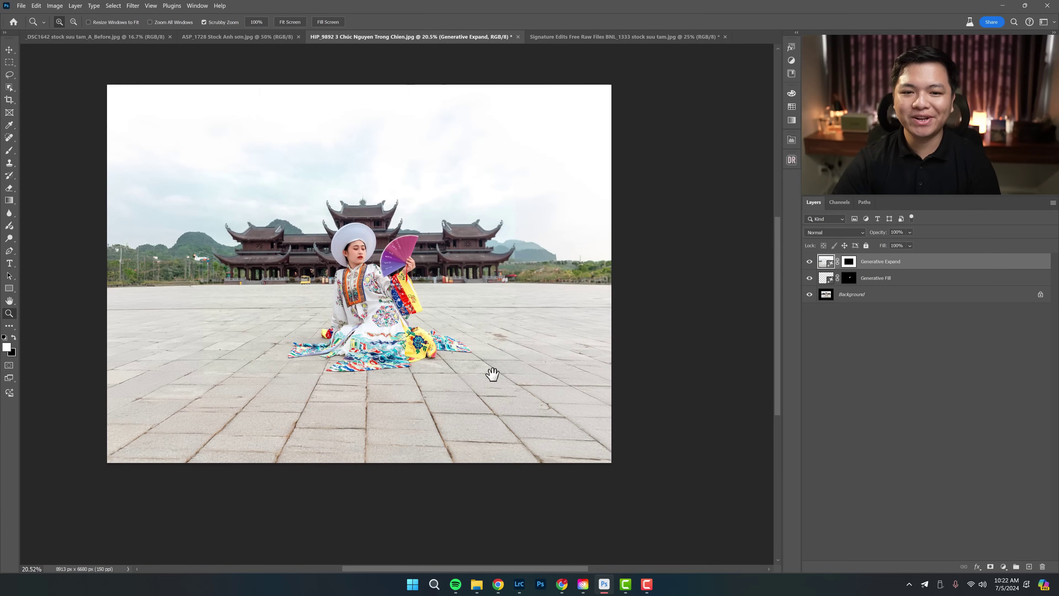
Step: Delete the Generative Expand layer, then switch to the sheep photo and zoom in on the sheep
{"action": "key", "text": "Delete"}
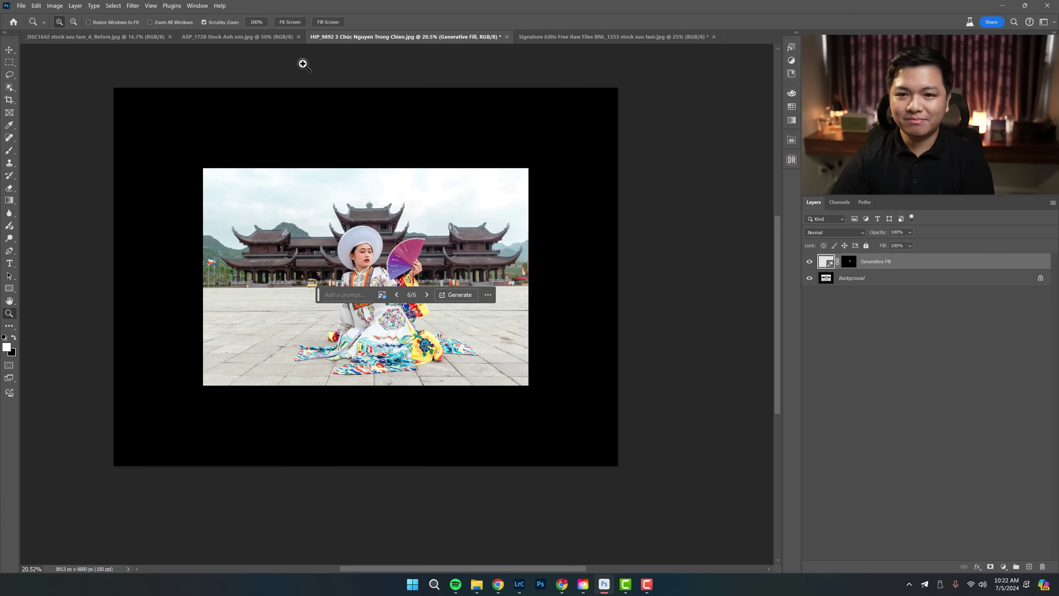
{"action": "left_click", "coordinate": [251, 37]}
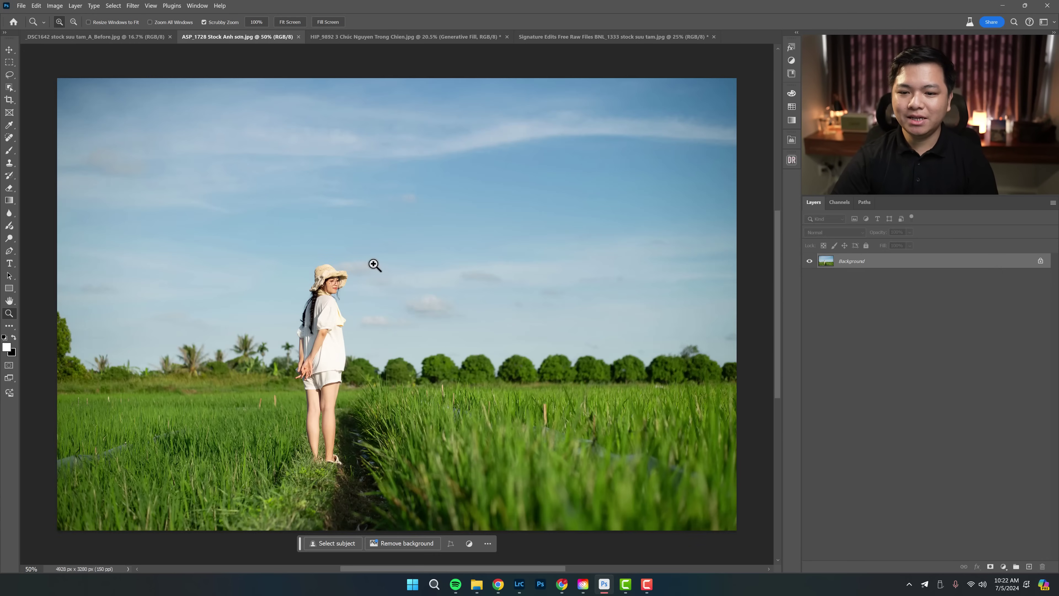
{"action": "left_click_drag", "start_coordinate": [354, 357], "coordinate": [371, 347]}
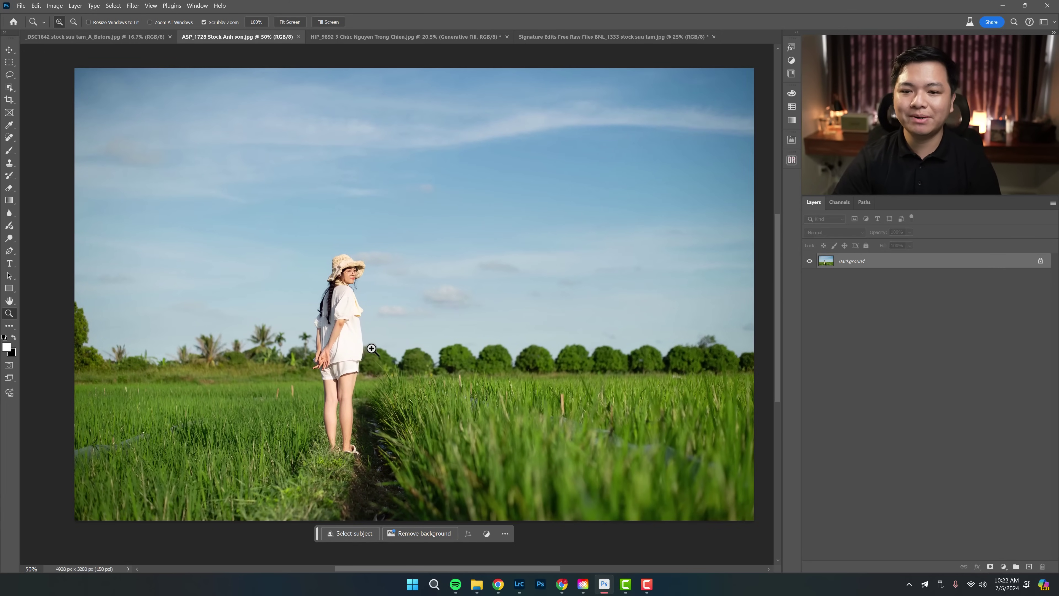
{"action": "left_click", "coordinate": [642, 39]}
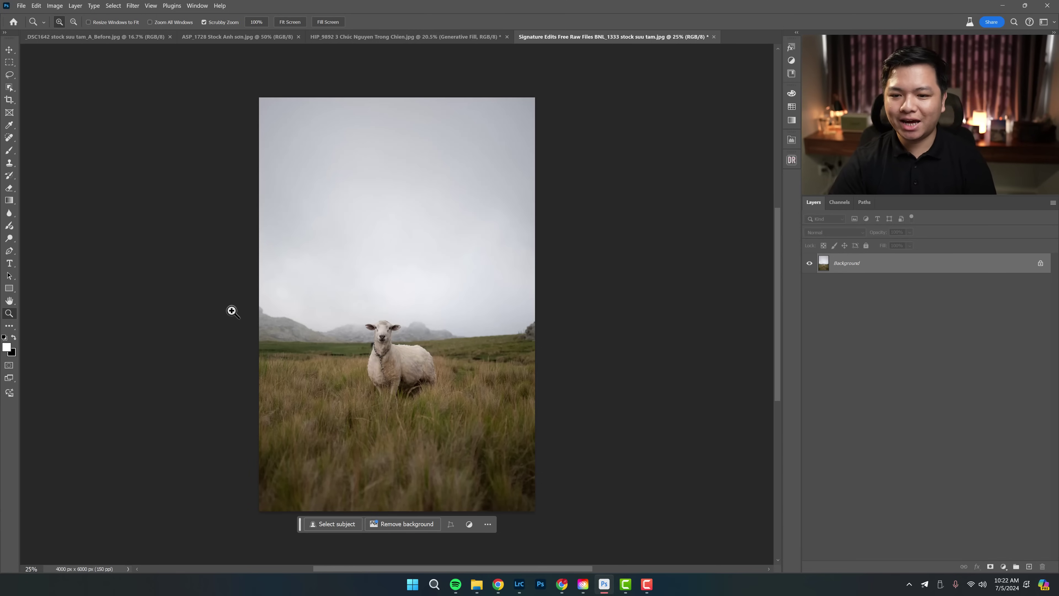
{"action": "mouse_move", "coordinate": [387, 385]}
{"action": "left_mouse_down"}
{"action": "mouse_move", "coordinate": [444, 384]}
{"action": "mouse_move", "coordinate": [454, 333]}
{"action": "left_mouse_up"}
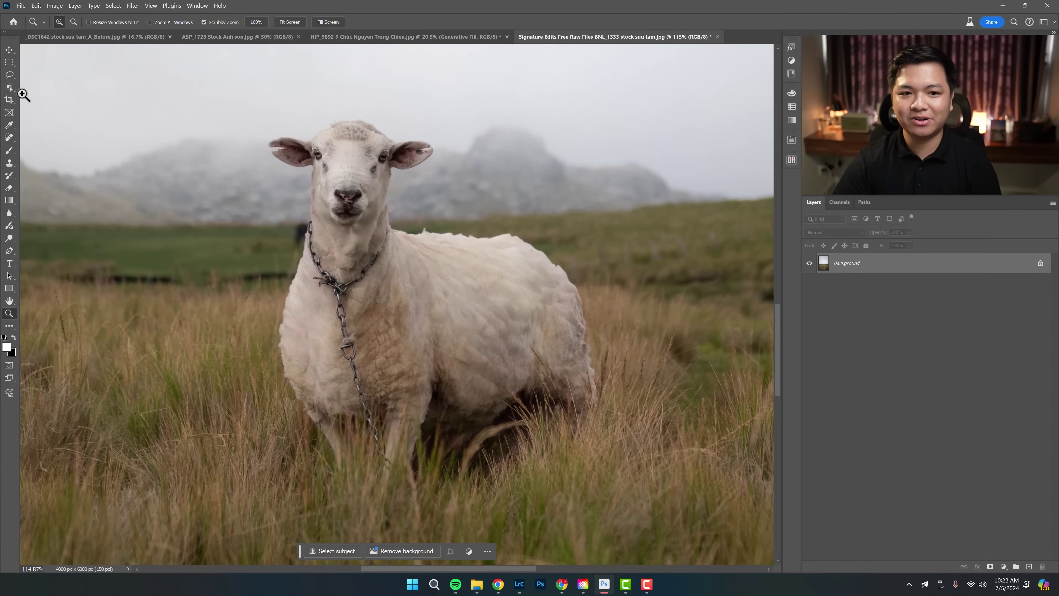
{"action": "left_click", "coordinate": [9, 137]}
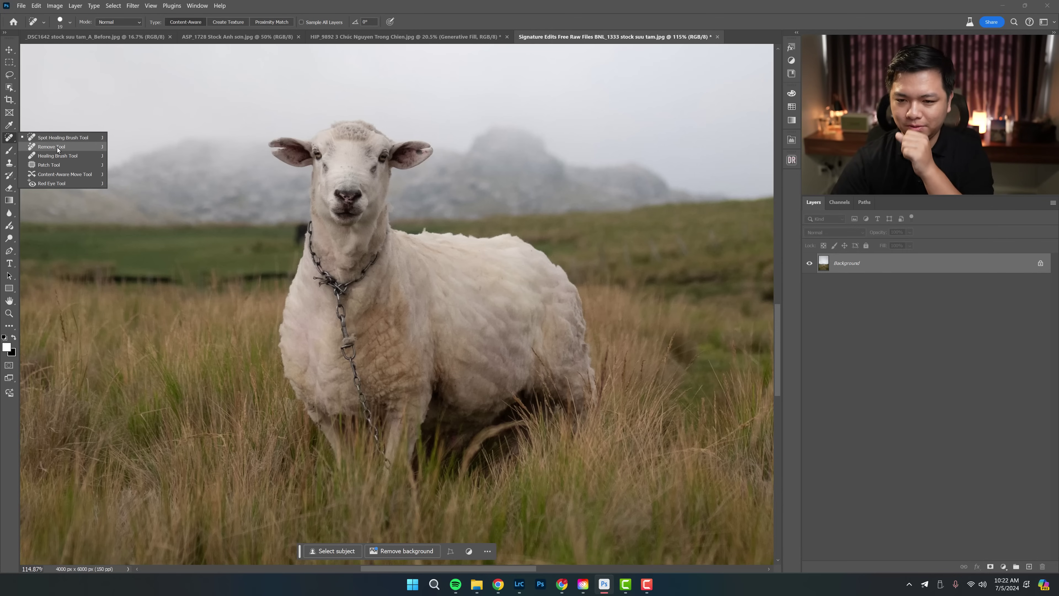
{"action": "left_click", "coordinate": [57, 147]}
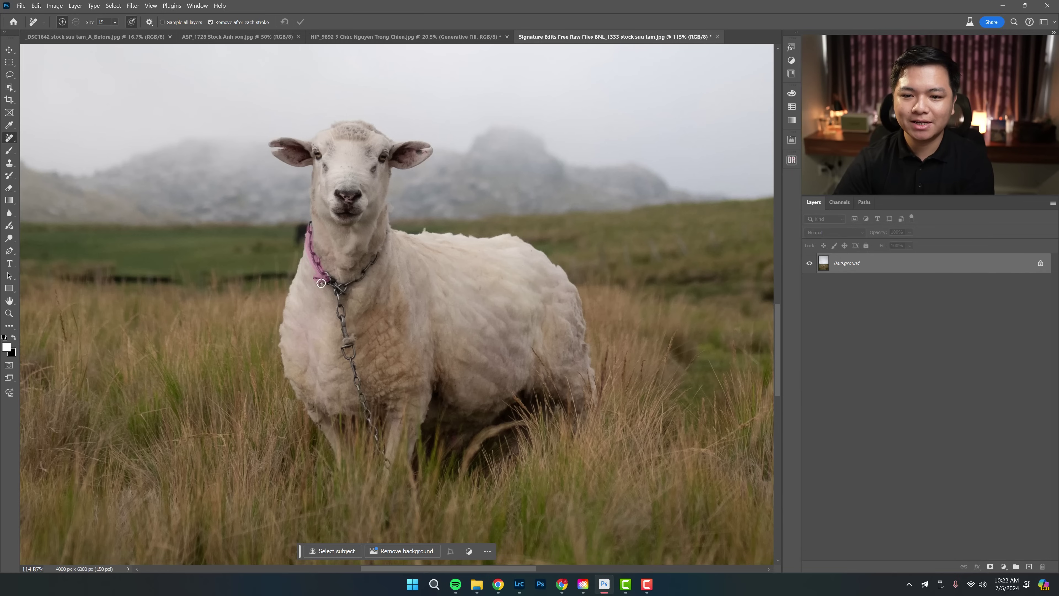
{"action": "left_click_drag", "start_coordinate": [335, 283], "coordinate": [374, 266]}
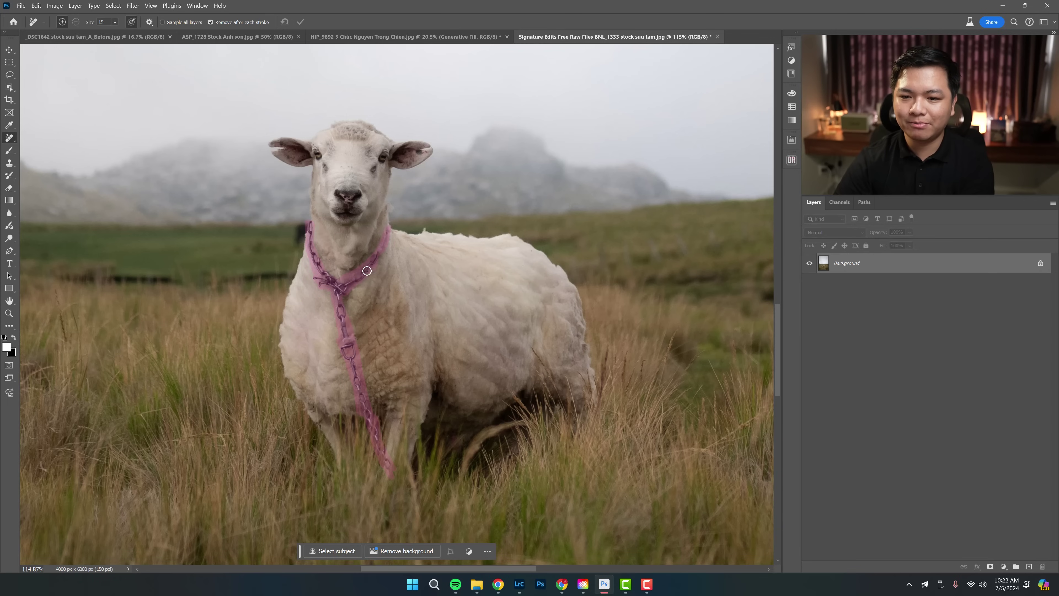
{"action": "left_click_drag", "start_coordinate": [366, 270], "coordinate": [376, 256]}
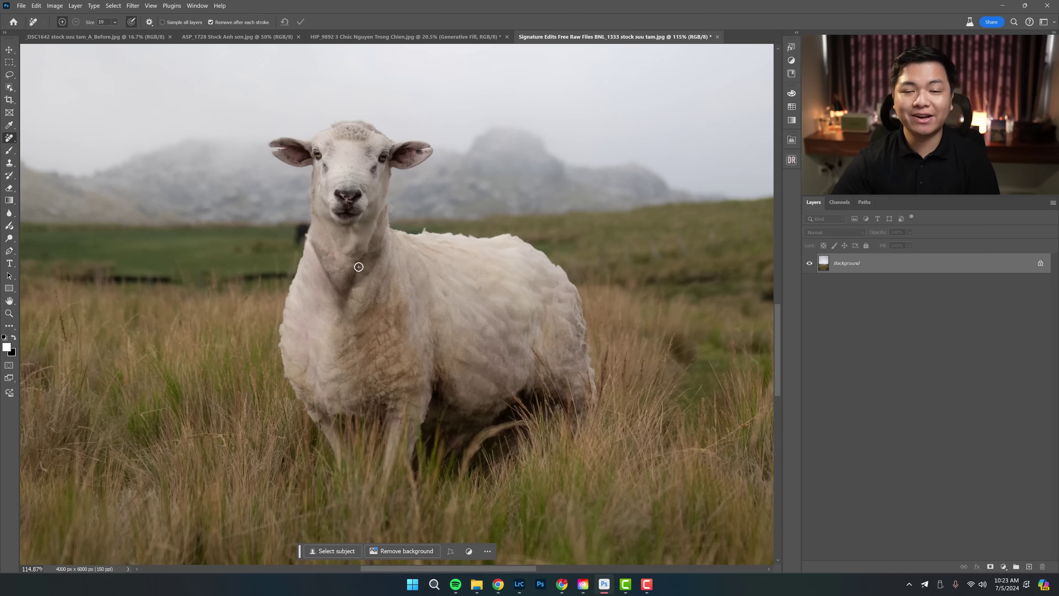
{"action": "key", "text": "ctrl+z"}
{"action": "key", "text": "super"}
{"action": "key", "text": "super"}
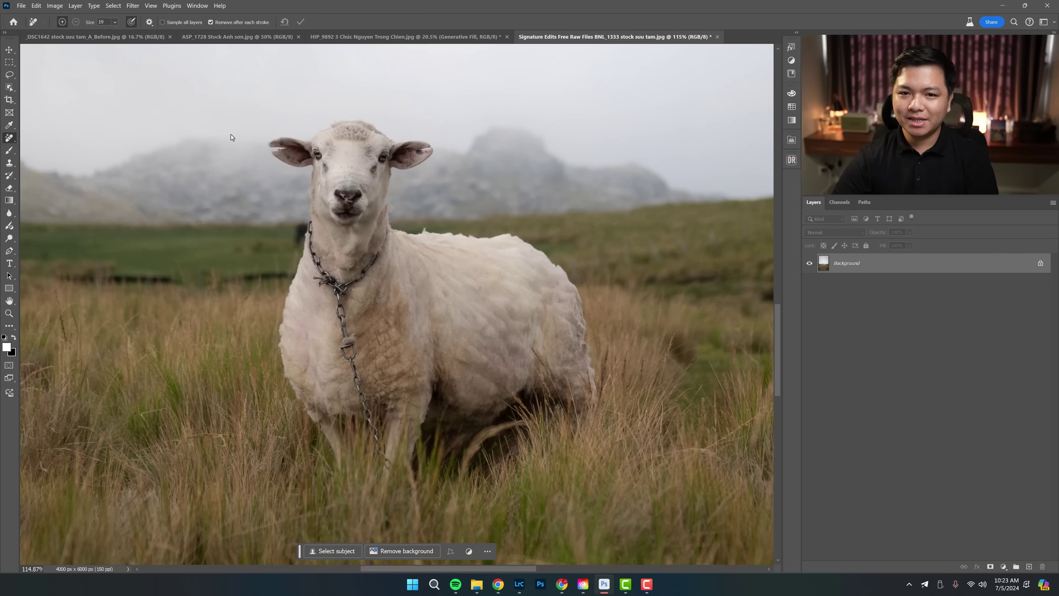
{"action": "right_click", "coordinate": [11, 140]}
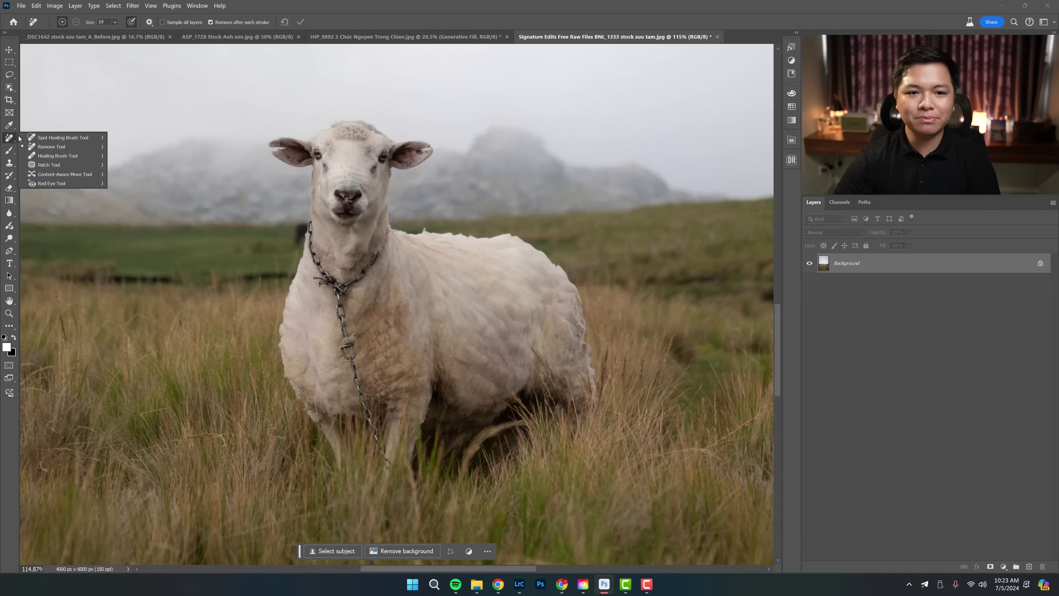
{"action": "left_click", "coordinate": [115, 22]}
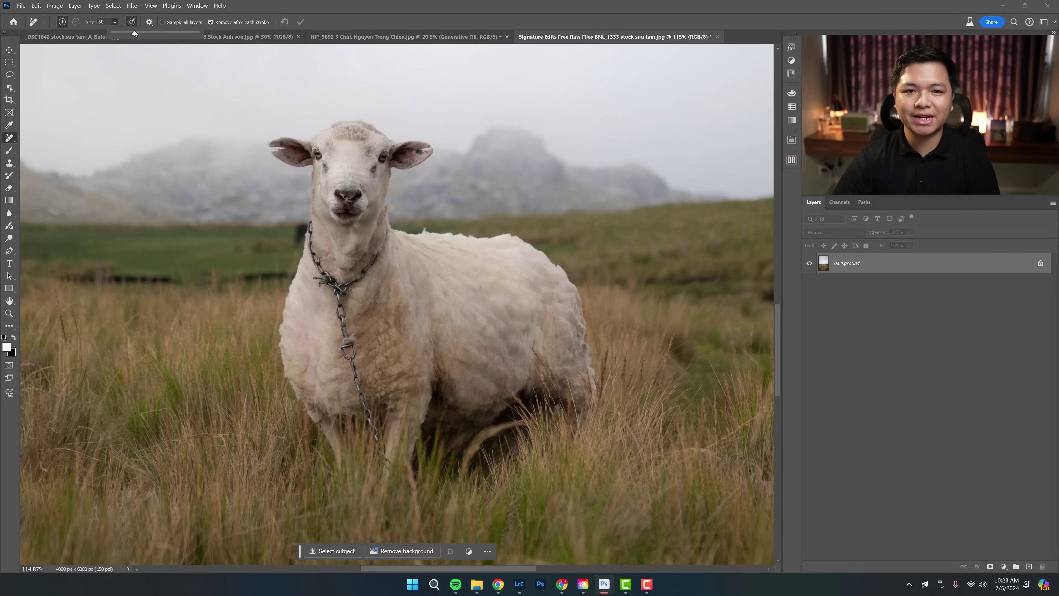
{"action": "left_click", "coordinate": [329, 10]}
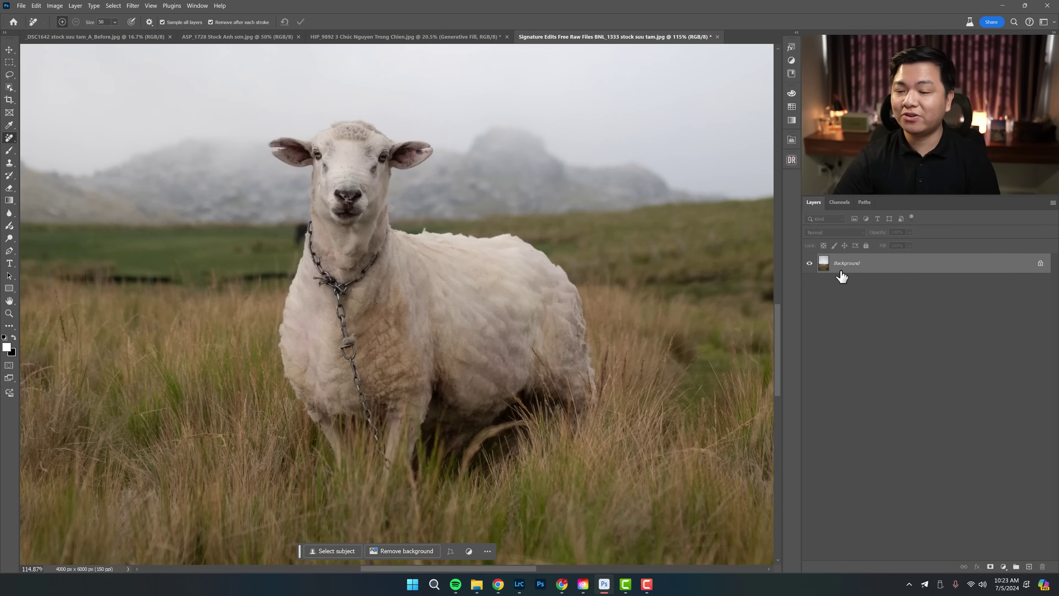
{"action": "key", "text": "z"}
{"action": "left_click_drag", "start_coordinate": [367, 236], "coordinate": [357, 241]}
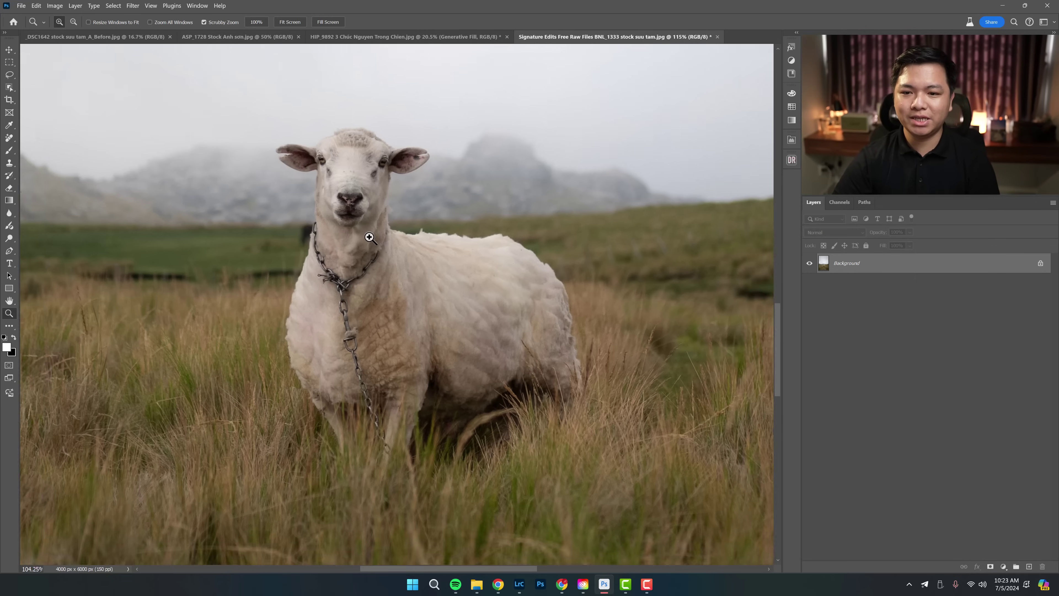
{"action": "left_click", "coordinate": [357, 241]}
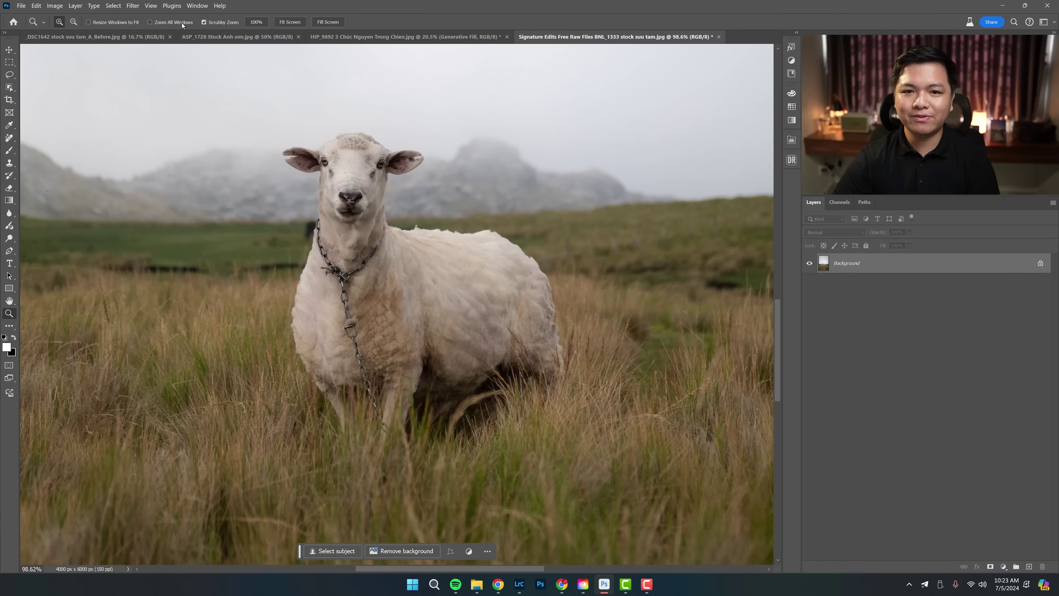
{"action": "left_click", "coordinate": [10, 138]}
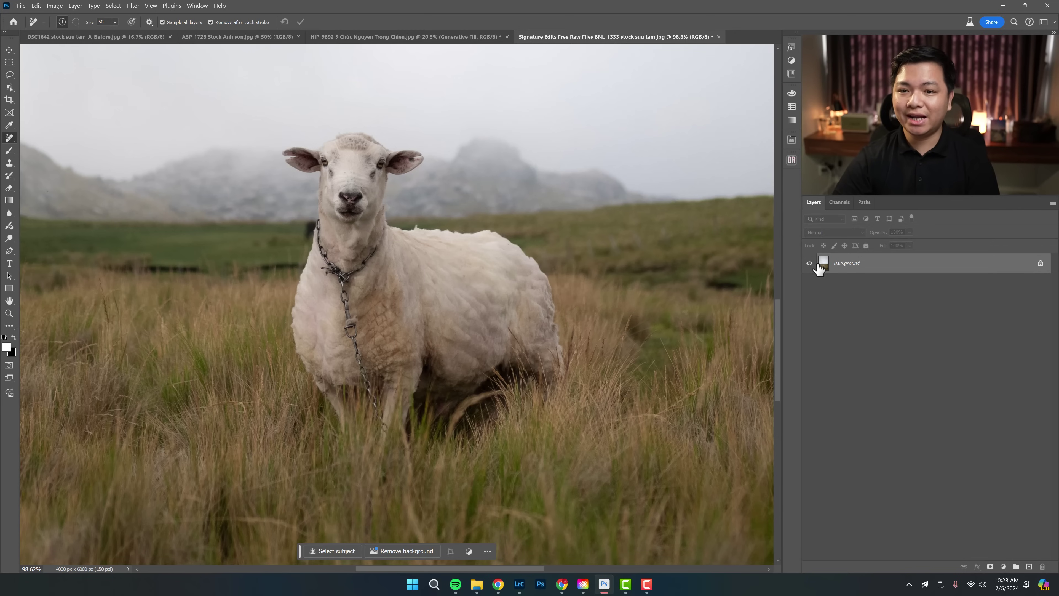
Step: Select the sheep with the Object Selection tool and expand the selection by 1 pixel
{"action": "key", "text": "z"}
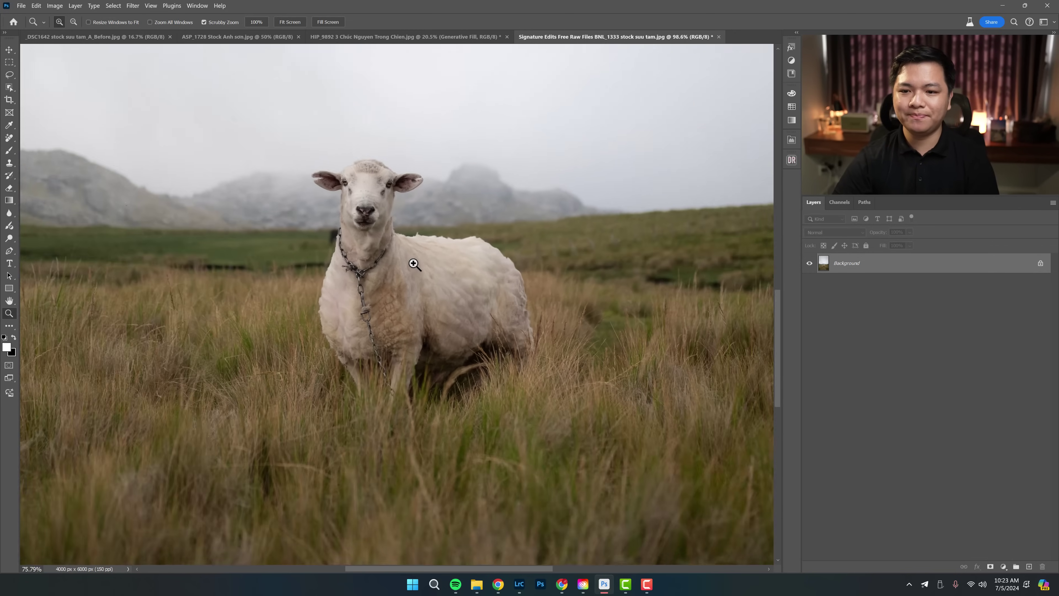
{"action": "scroll", "coordinate": [414, 265], "scroll_direction": "down", "scroll_amount": 3}
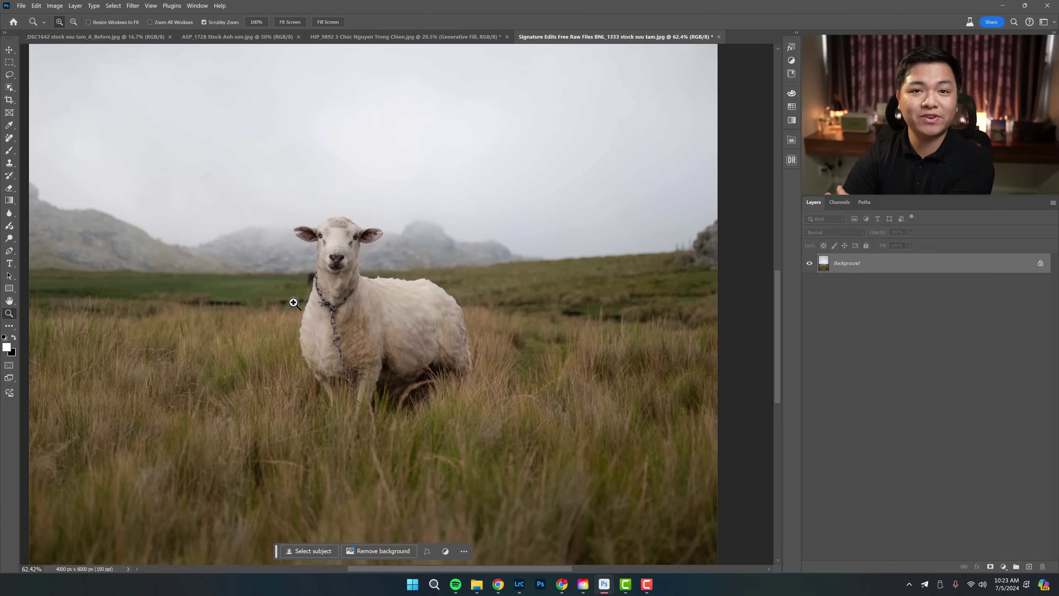
{"action": "left_click_drag", "start_coordinate": [10, 91], "coordinate": [58, 91]}
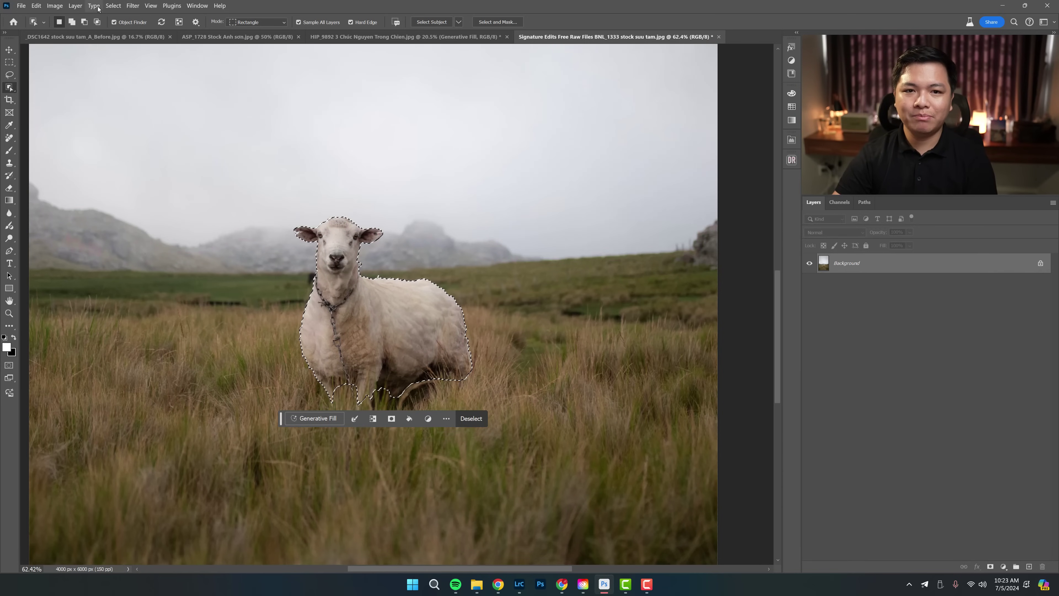
{"action": "left_click", "coordinate": [114, 6]}
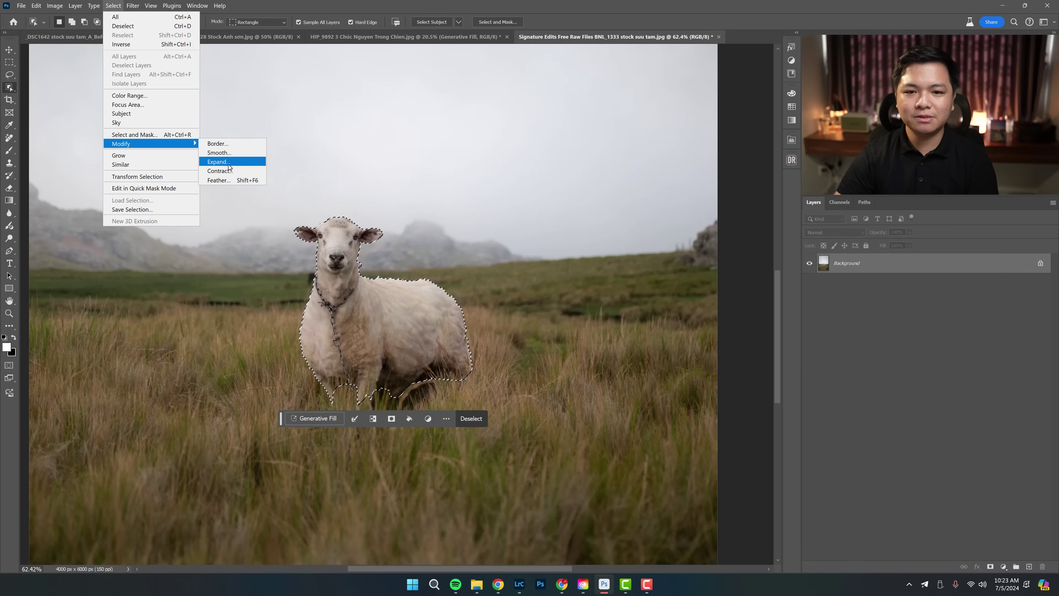
{"action": "left_click", "coordinate": [228, 165]}
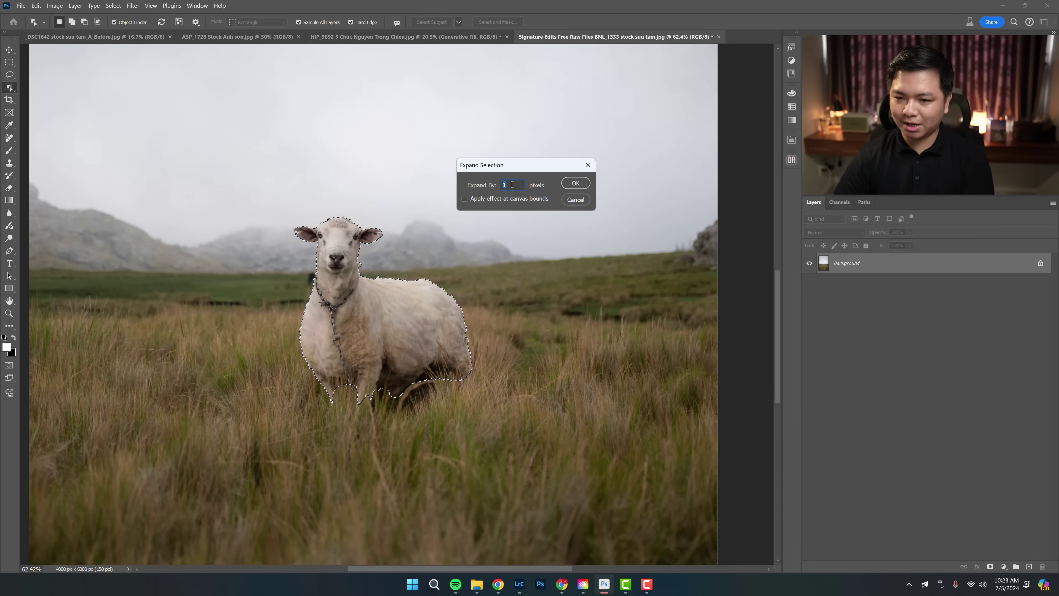
{"action": "key", "text": "Return"}
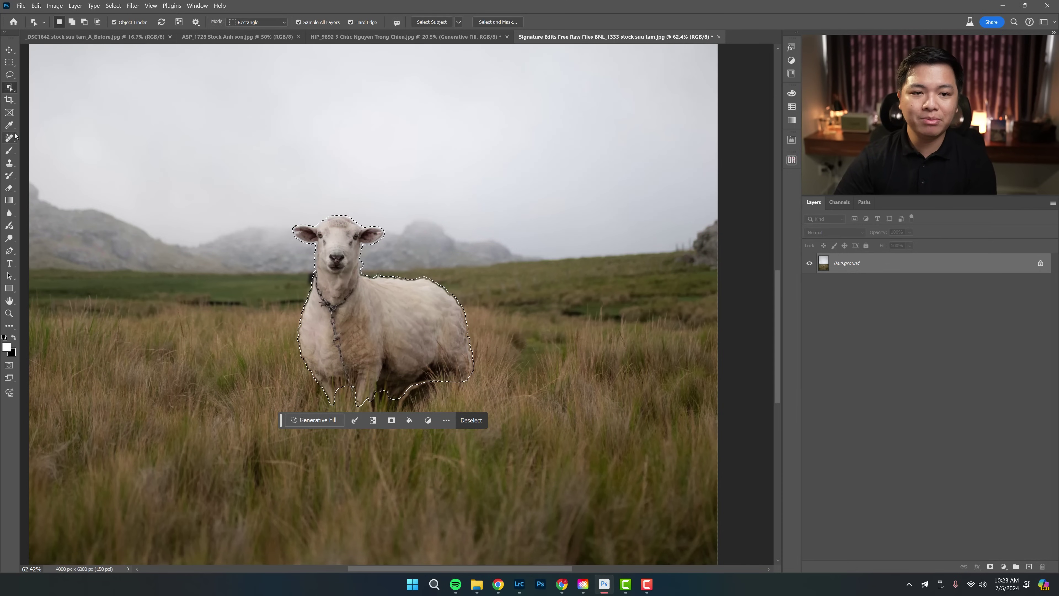
Step: Paint over the entire selected sheep with the Remove Tool at size 151
{"action": "right_click", "coordinate": [12, 137]}
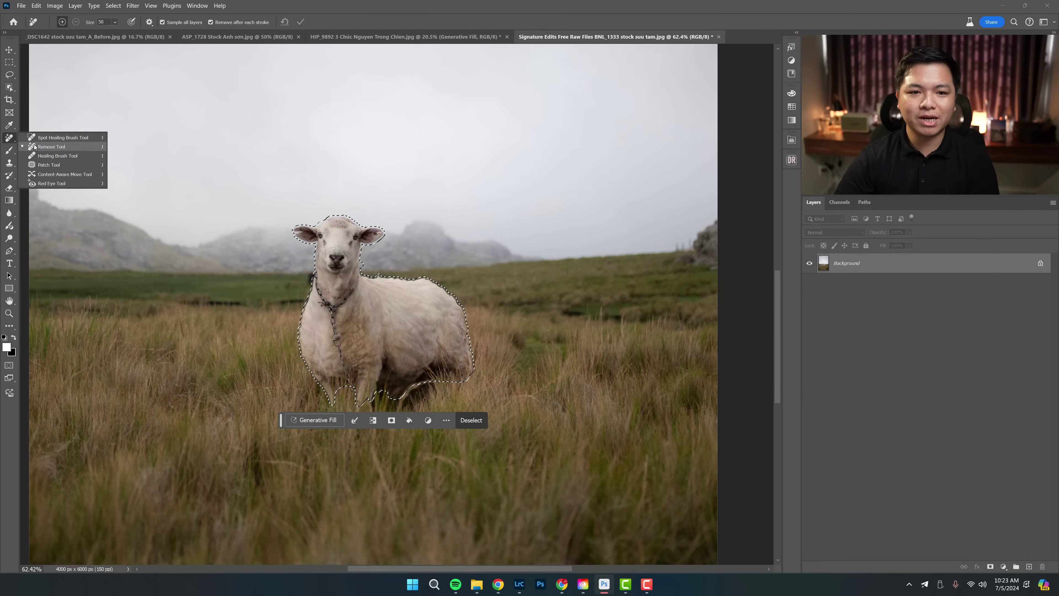
{"action": "left_click", "coordinate": [46, 146]}
{"action": "left_click", "coordinate": [115, 21]}
{"action": "left_click_drag", "start_coordinate": [124, 33], "coordinate": [159, 33]}
{"action": "mouse_move", "coordinate": [331, 236]}
{"action": "left_mouse_down"}
{"action": "mouse_move", "coordinate": [316, 229]}
{"action": "mouse_move", "coordinate": [445, 261]}
{"action": "mouse_move", "coordinate": [307, 256]}
{"action": "mouse_move", "coordinate": [267, 371]}
{"action": "mouse_move", "coordinate": [476, 281]}
{"action": "mouse_move", "coordinate": [390, 371]}
{"action": "mouse_move", "coordinate": [501, 350]}
{"action": "mouse_move", "coordinate": [470, 332]}
{"action": "left_mouse_up"}
{"action": "mouse_move", "coordinate": [312, 272]}
{"action": "left_mouse_down"}
{"action": "mouse_move", "coordinate": [341, 233]}
{"action": "mouse_move", "coordinate": [350, 267]}
{"action": "left_mouse_up"}
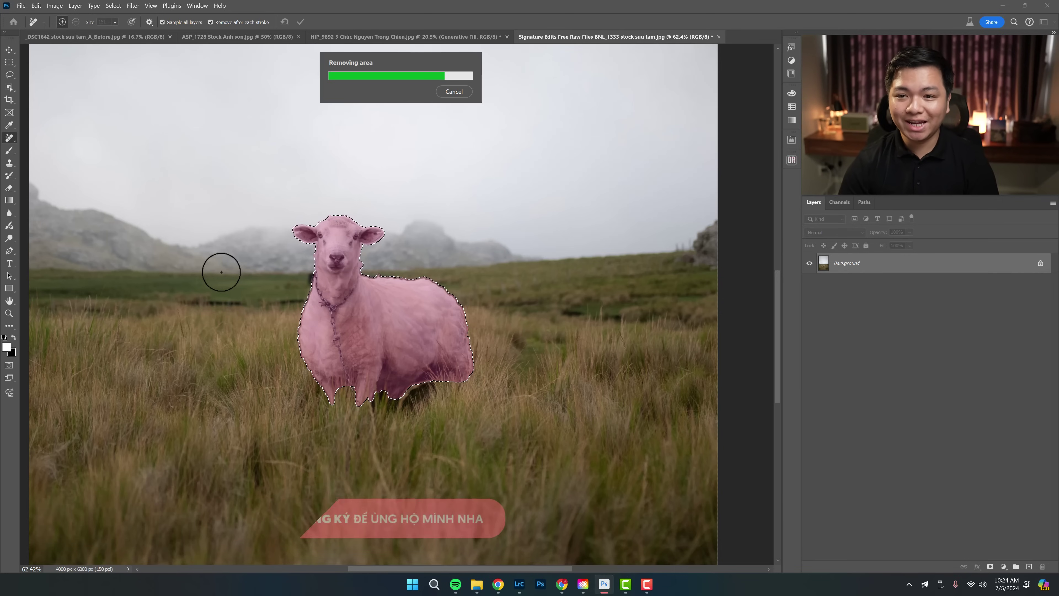
Step: Deselect and zoom in on the grass where the sheep was removed, briefly viewing the temple photo
{"action": "key", "text": "ctrl+d"}
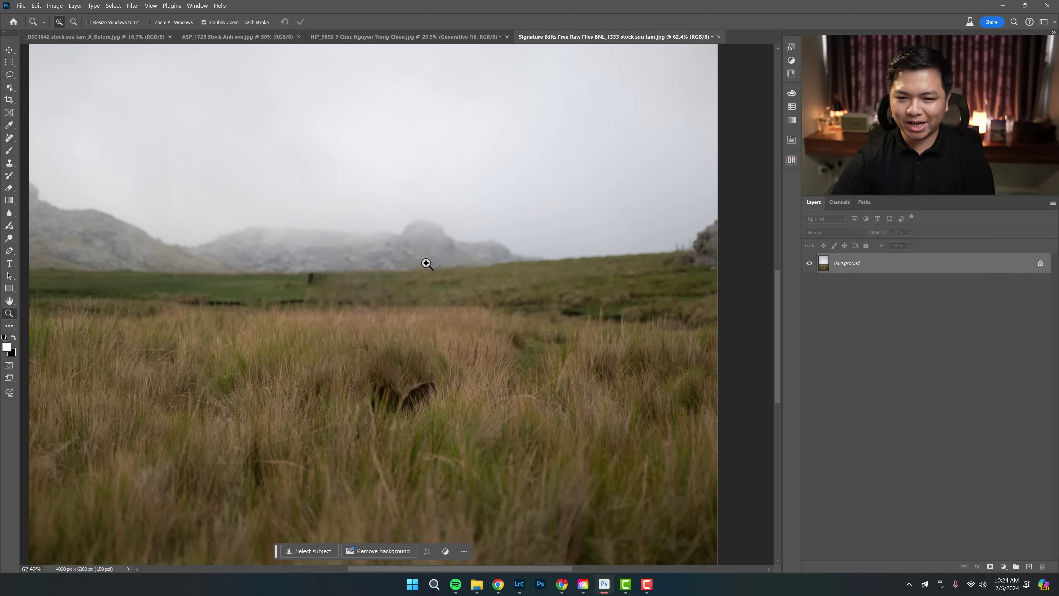
{"action": "key", "text": "z"}
{"action": "key", "text": "ctrl+0"}
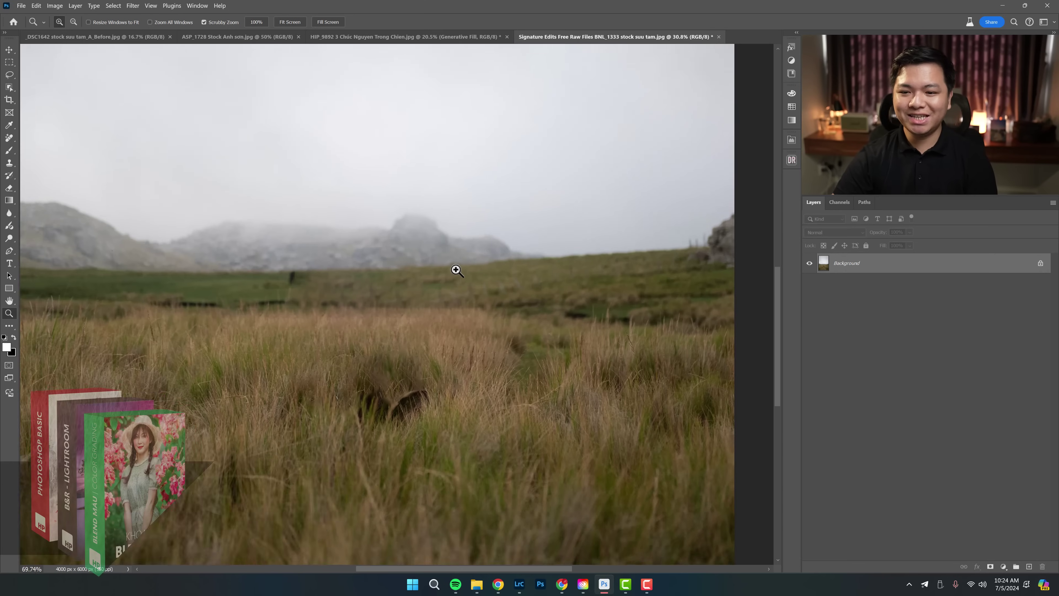
{"action": "left_click_drag", "start_coordinate": [438, 270], "coordinate": [449, 272]}
{"action": "right_click", "coordinate": [11, 143]}
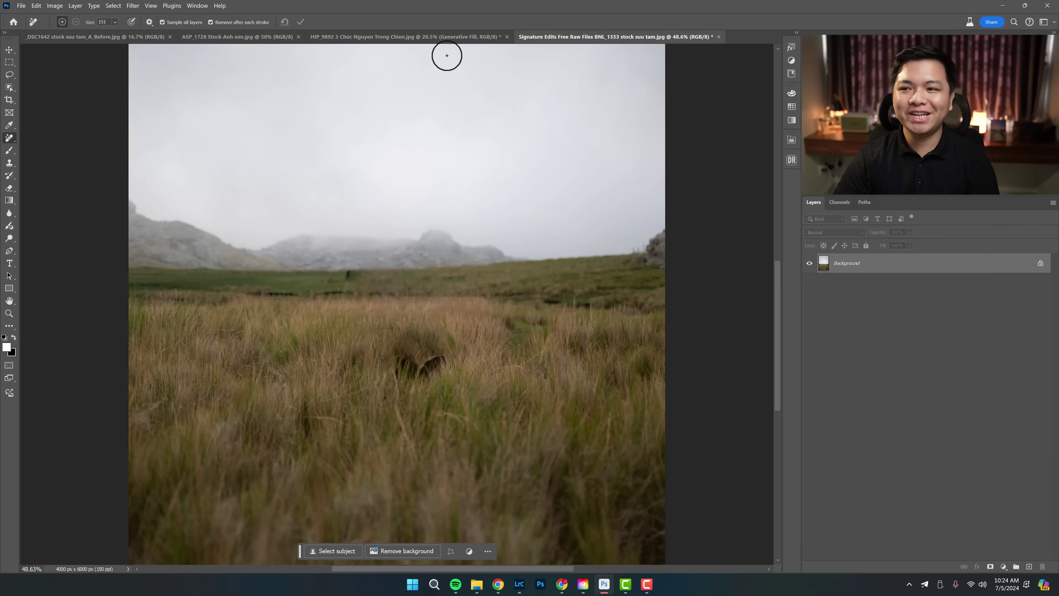
{"action": "left_click", "coordinate": [419, 36]}
{"action": "left_click", "coordinate": [612, 36]}
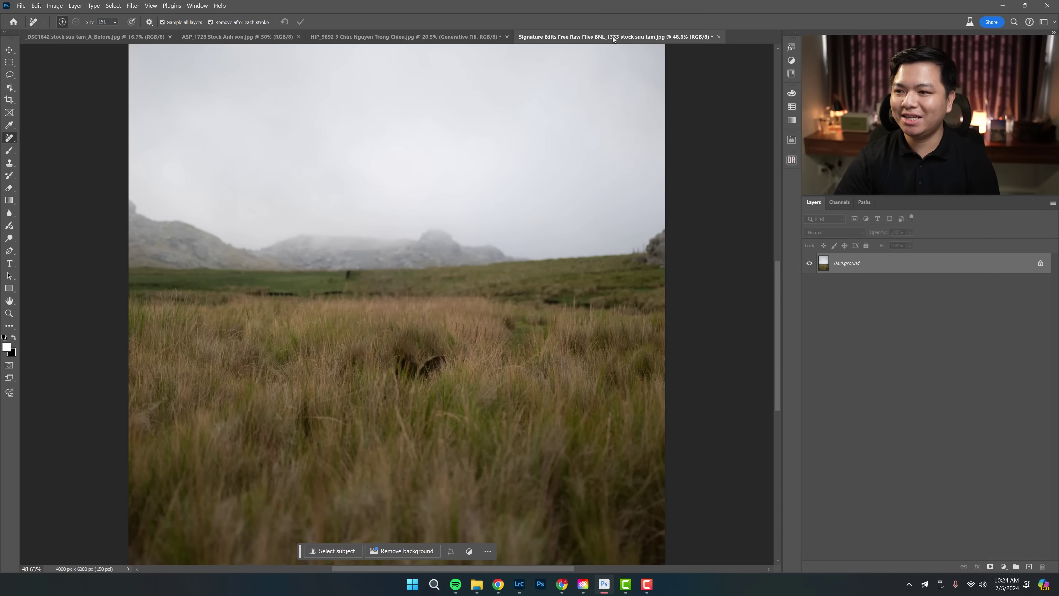
Step: Undo the sheep removal and clear the selection, restoring the original sheep
{"action": "key", "text": "z"}
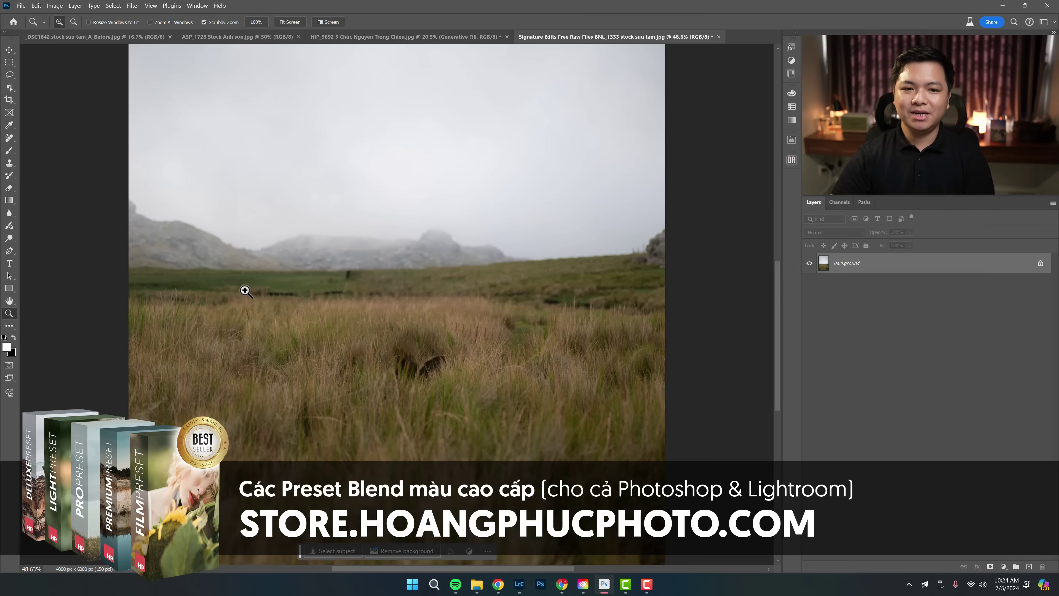
{"action": "key", "text": "ctrl+z"}
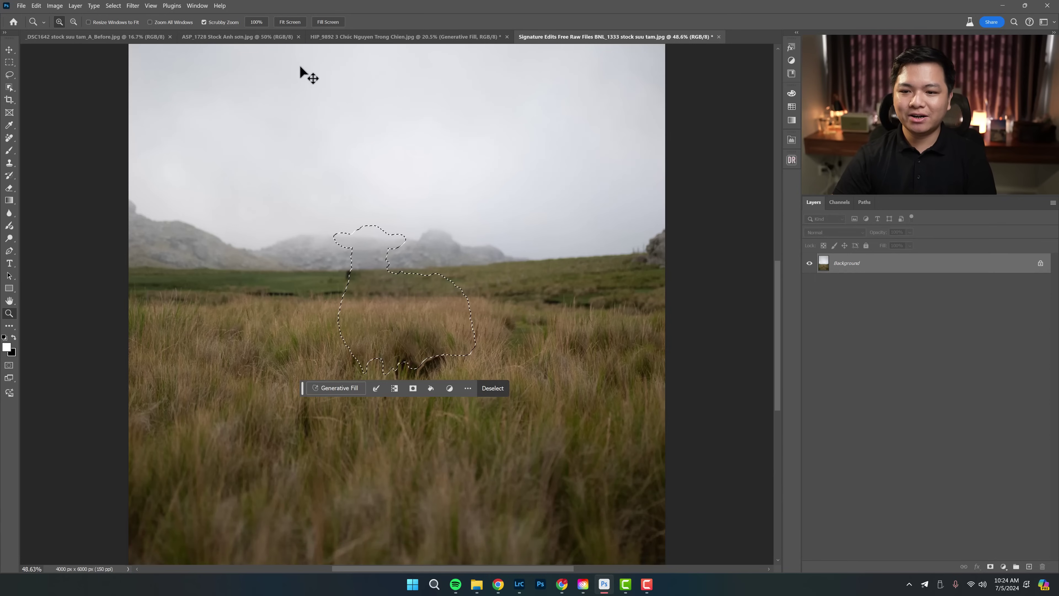
{"action": "key", "text": "ctrl+z"}
{"action": "key", "text": "ctrl+d"}
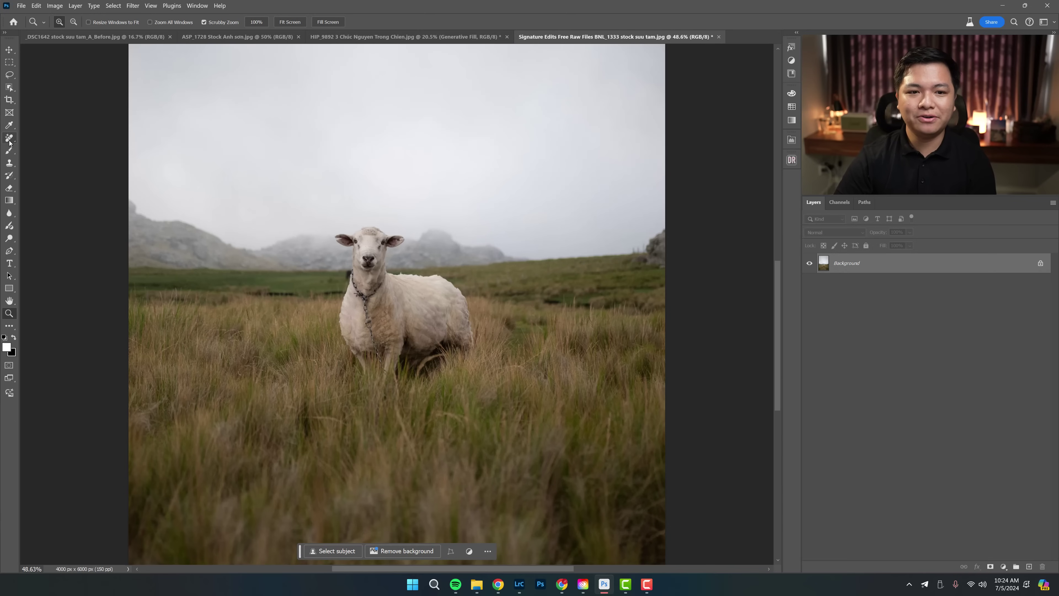
Step: Flip through the open document tabs and settle on the rice-field photo
{"action": "left_click", "coordinate": [377, 37]}
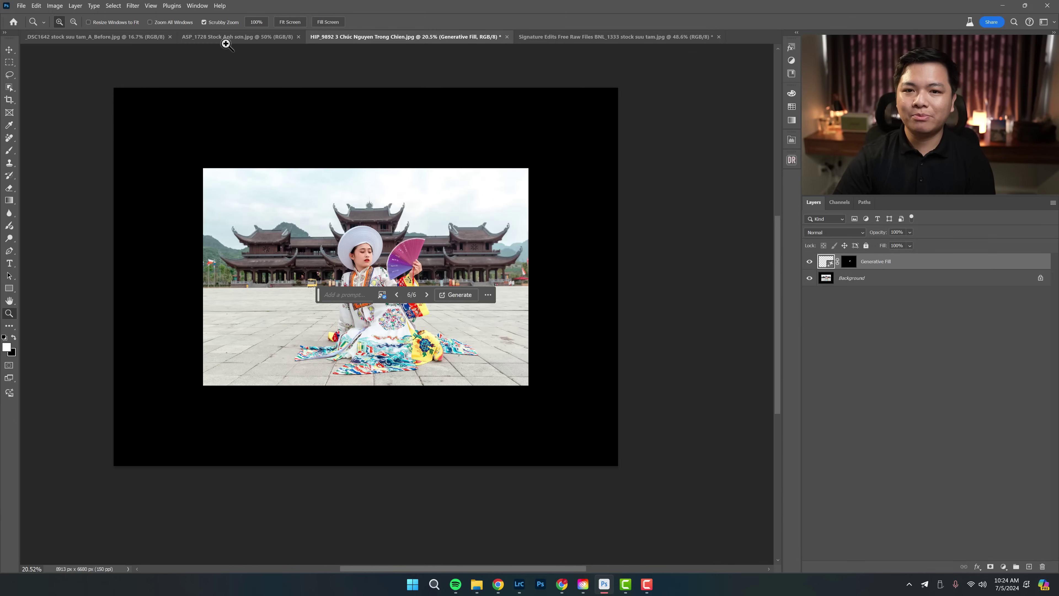
{"action": "left_click", "coordinate": [221, 37]}
{"action": "left_click", "coordinate": [115, 38]}
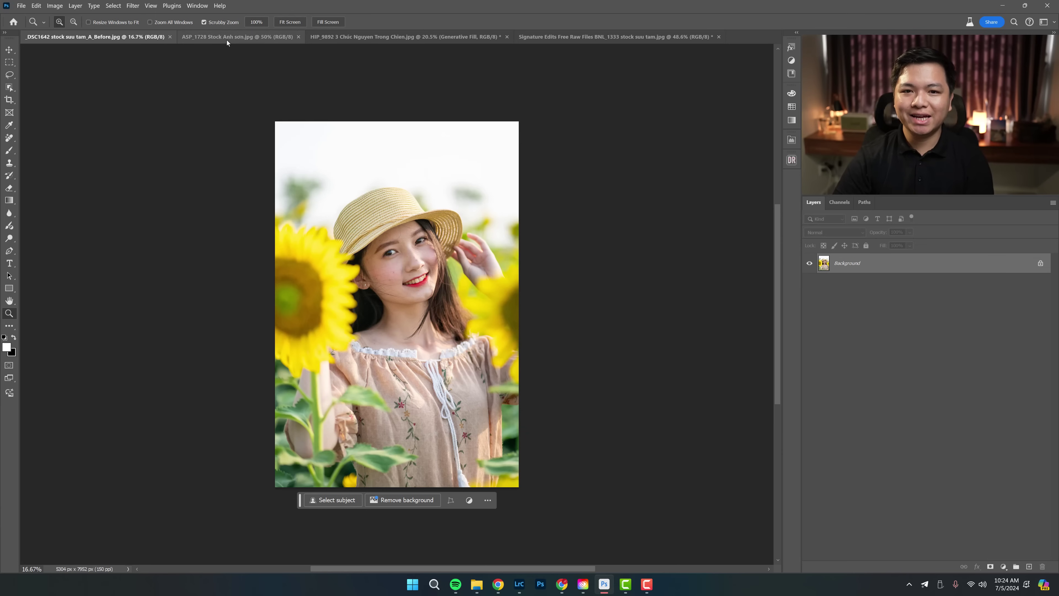
{"action": "left_click", "coordinate": [226, 39]}
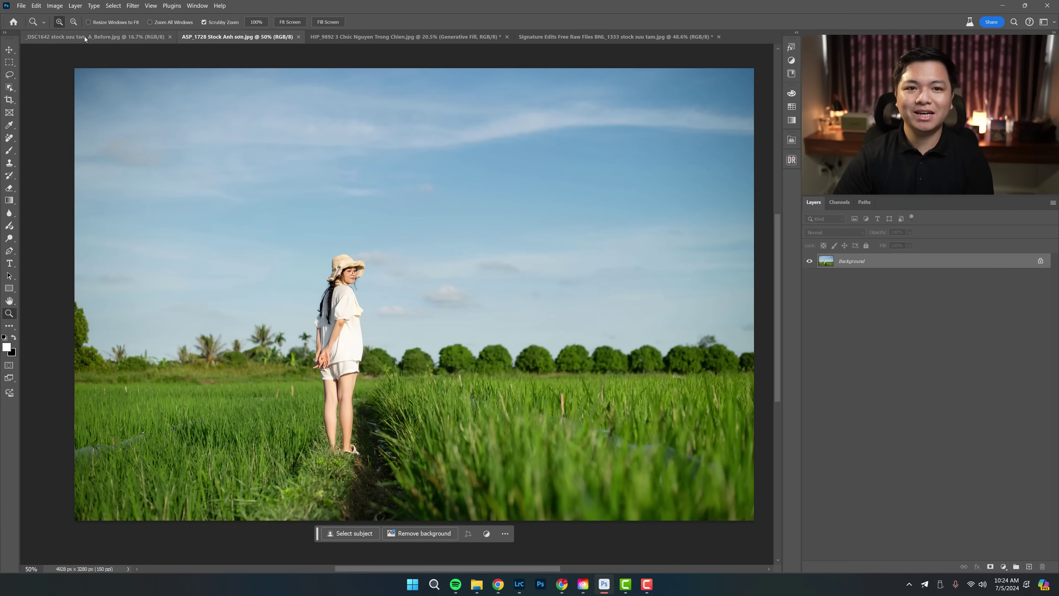
Step: Start Sky Replacement and preview Sunsets-group and cloudy preset skies on the rice-field photo
{"action": "left_click", "coordinate": [36, 6]}
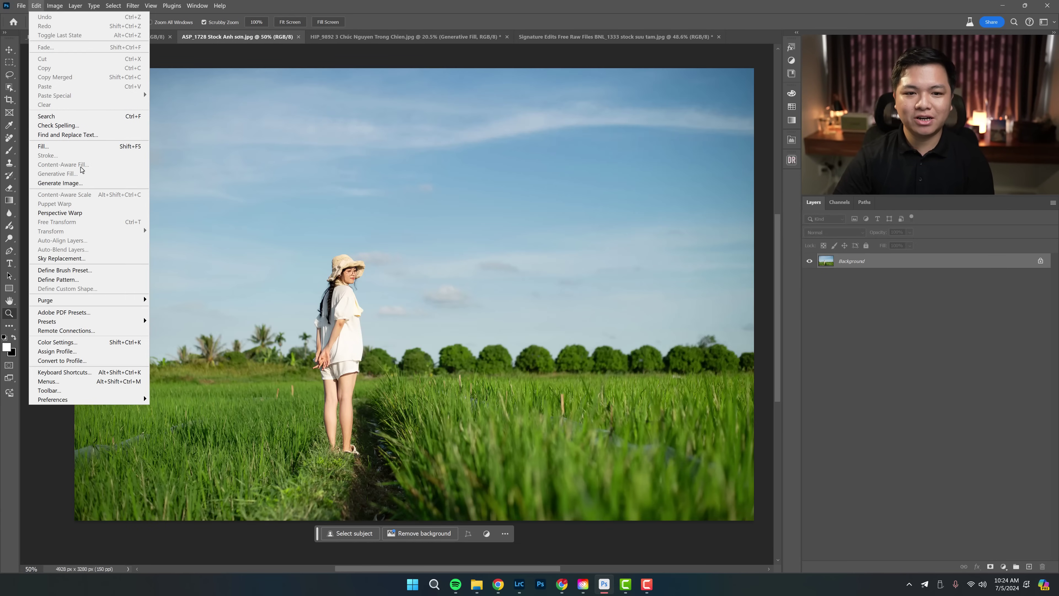
{"action": "left_click", "coordinate": [96, 259]}
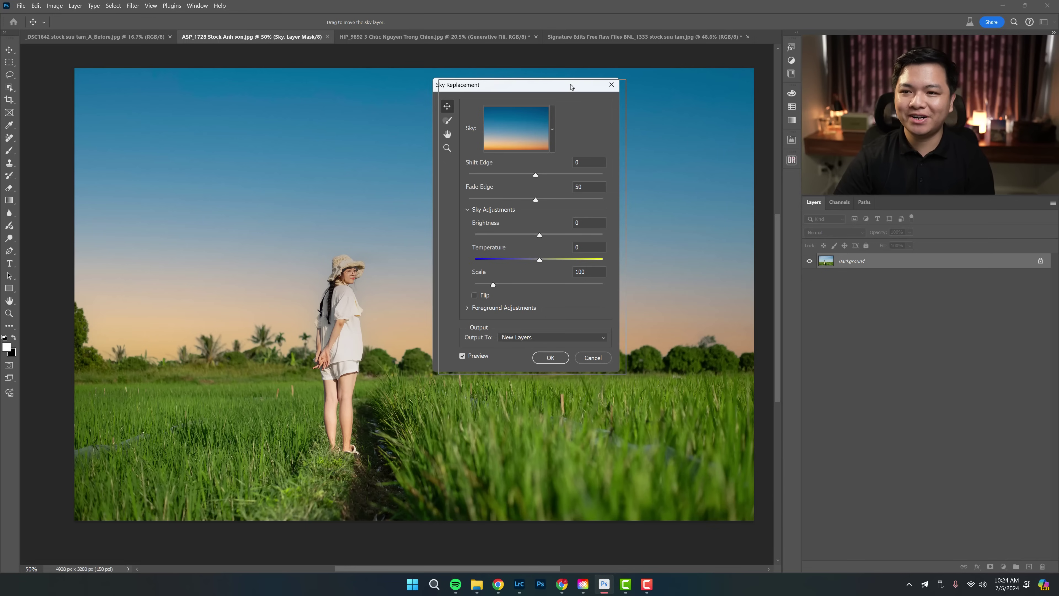
{"action": "left_click_drag", "start_coordinate": [570, 86], "coordinate": [632, 96]}
{"action": "left_click", "coordinate": [613, 140]}
{"action": "scroll", "coordinate": [602, 294], "scroll_direction": "down", "scroll_amount": 5}
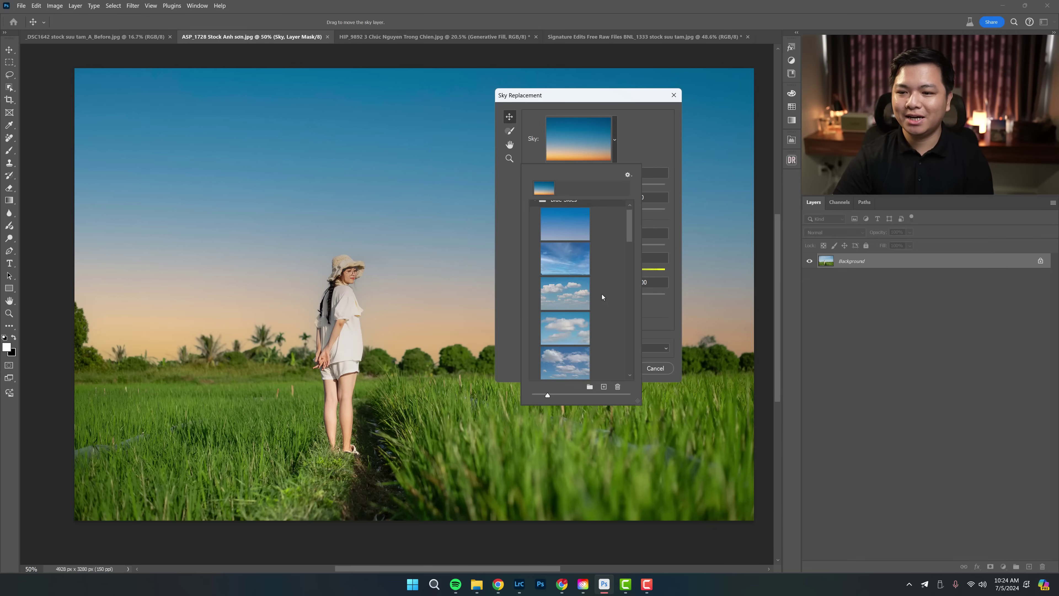
{"action": "scroll", "coordinate": [630, 301], "scroll_direction": "down", "scroll_amount": 5}
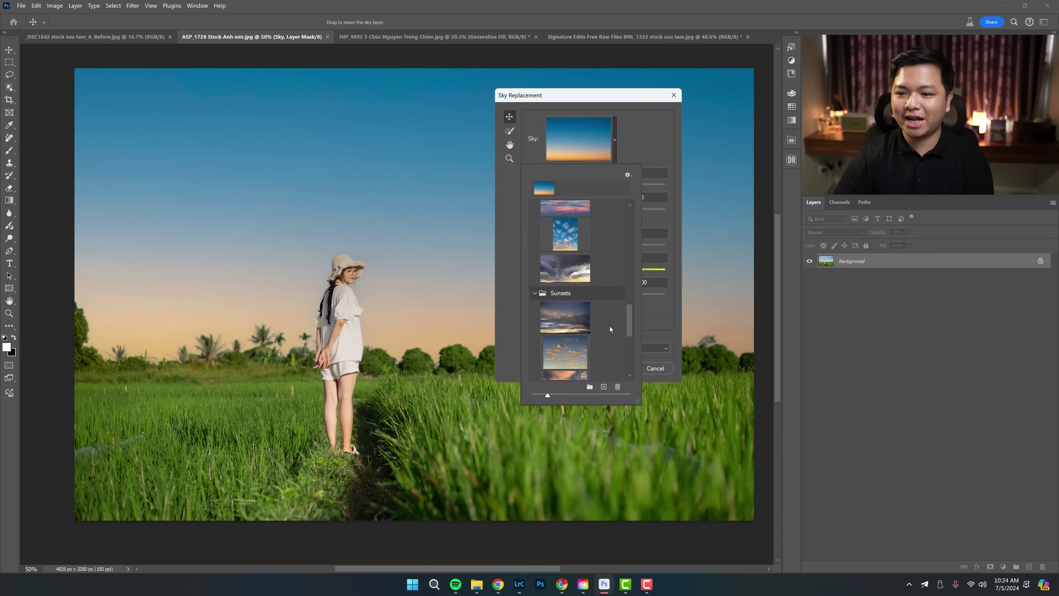
{"action": "left_click", "coordinate": [566, 352]}
{"action": "left_click", "coordinate": [566, 319]}
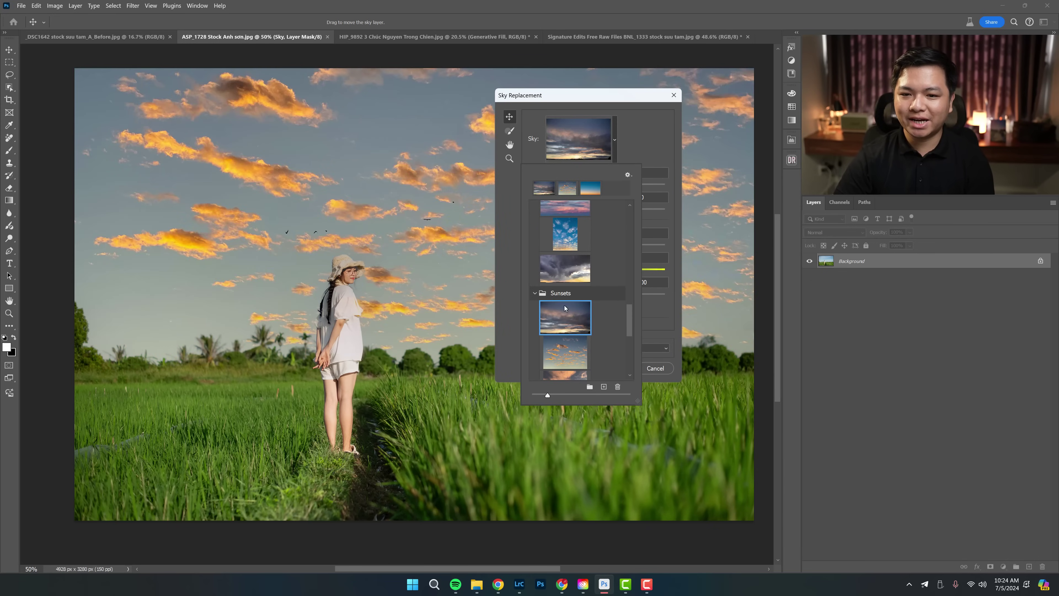
{"action": "key", "text": "Up"}
{"action": "key", "text": "Up"}
{"action": "scroll", "coordinate": [629, 325], "scroll_direction": "down", "scroll_amount": 5}
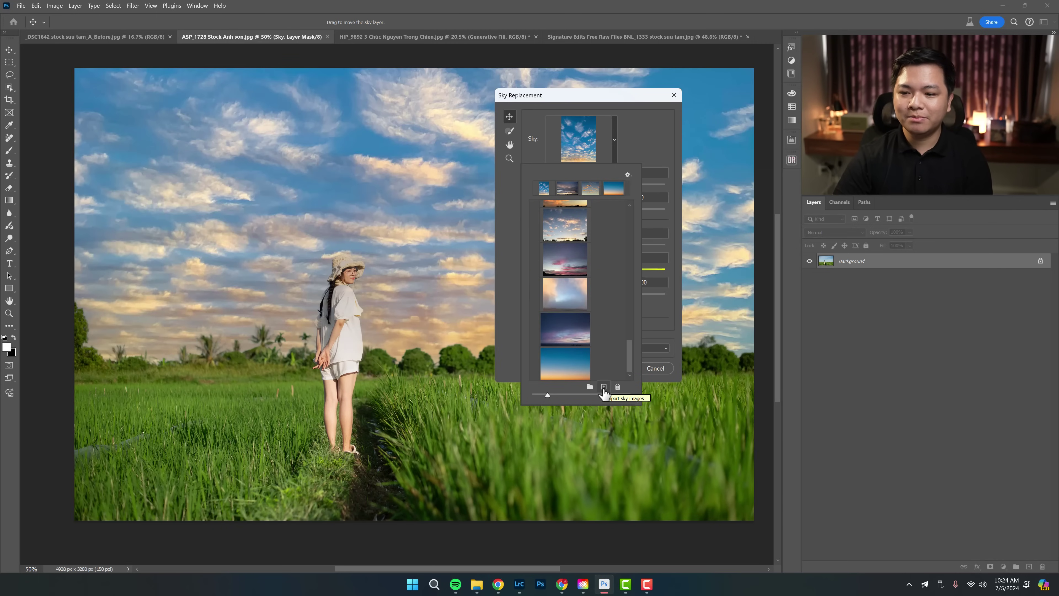
Step: Abandon importing a custom sky and cancel Sky Replacement, keeping the original sky
{"action": "left_click", "coordinate": [604, 388]}
{"action": "left_click_drag", "start_coordinate": [757, 173], "coordinate": [532, 164]}
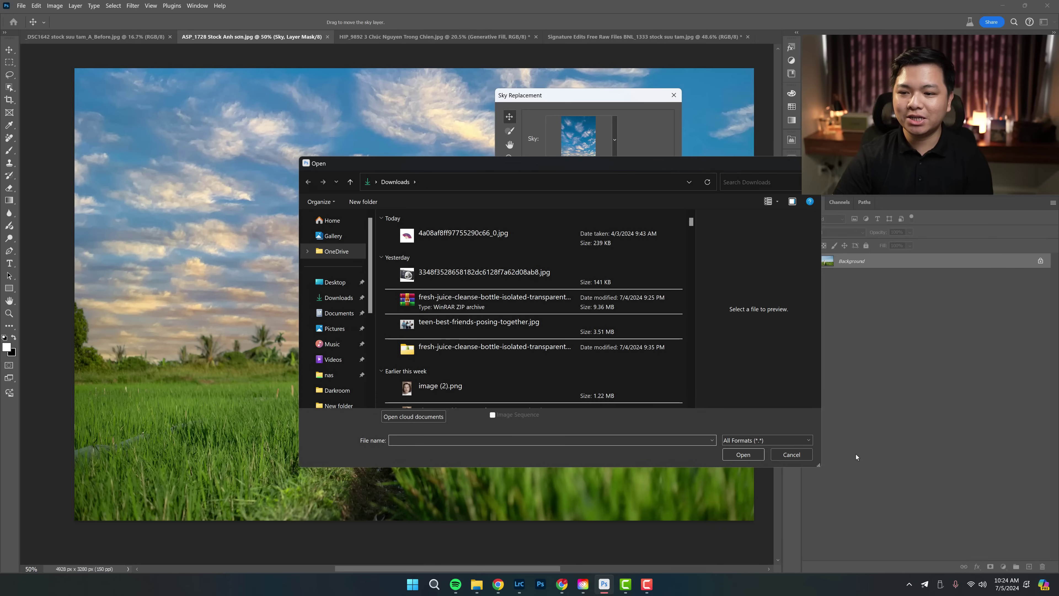
{"action": "left_click", "coordinate": [788, 454]}
{"action": "left_click", "coordinate": [637, 141]}
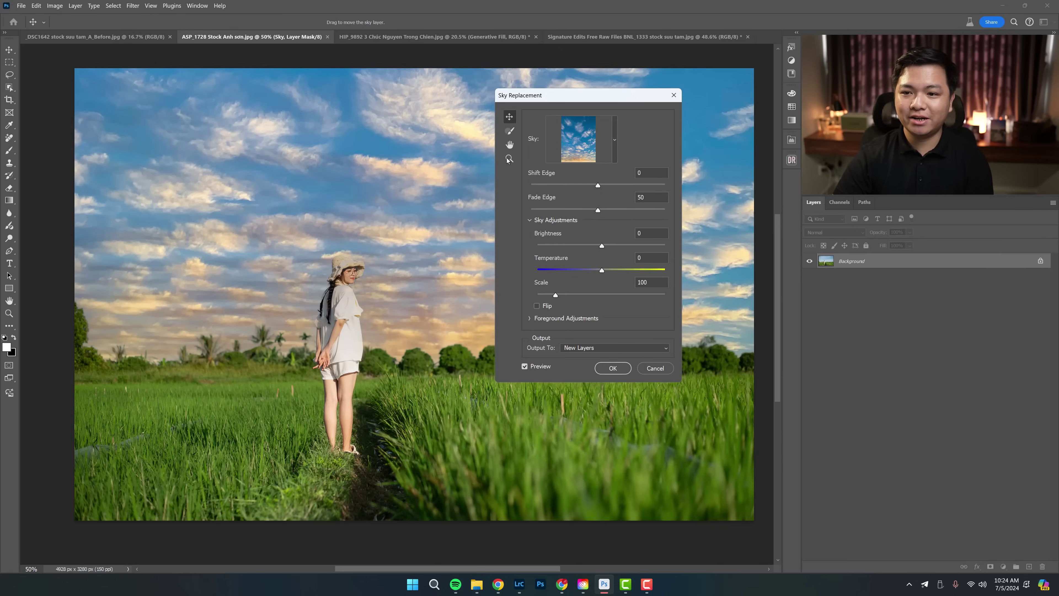
{"action": "left_click", "coordinate": [656, 368]}
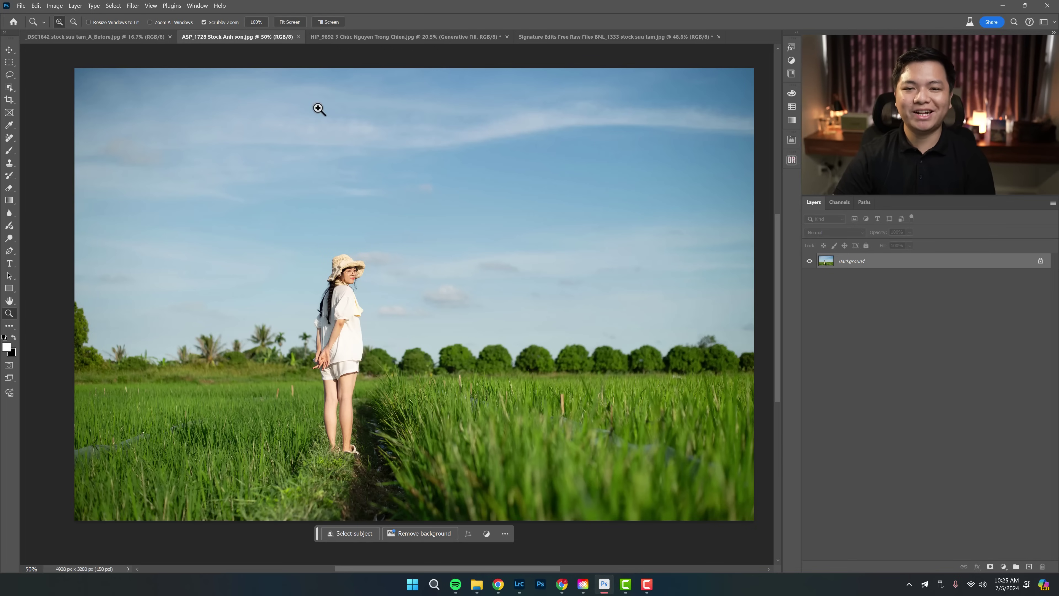
Step: Cycle through the temple, sheep, rice-field and sunflower documents, ending on the sunflower portrait
{"action": "left_click", "coordinate": [402, 38]}
{"action": "left_click", "coordinate": [578, 37]}
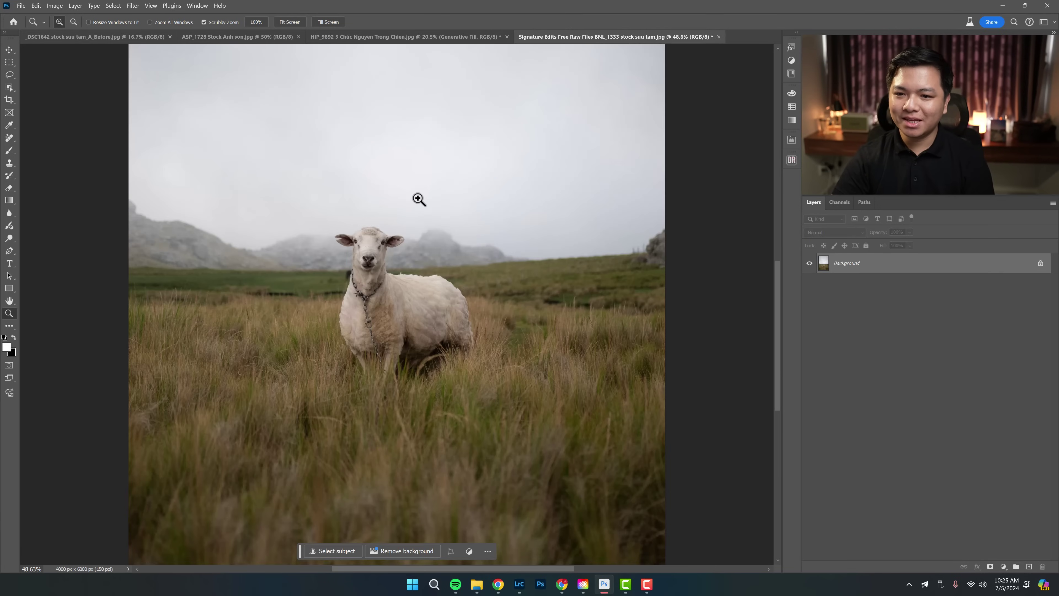
{"action": "left_click", "coordinate": [134, 37]}
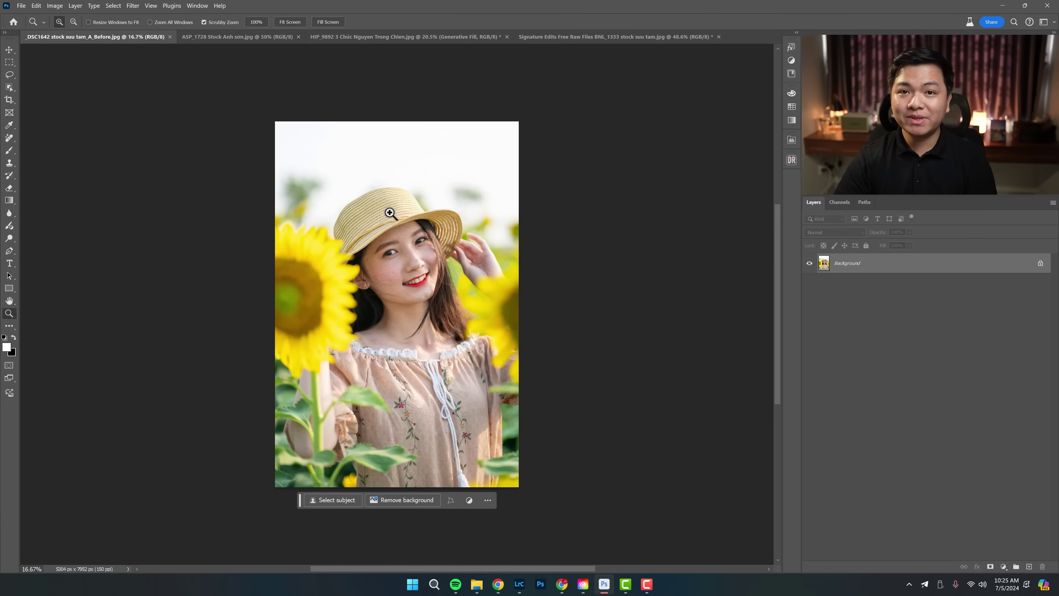
{"action": "left_click", "coordinate": [221, 37]}
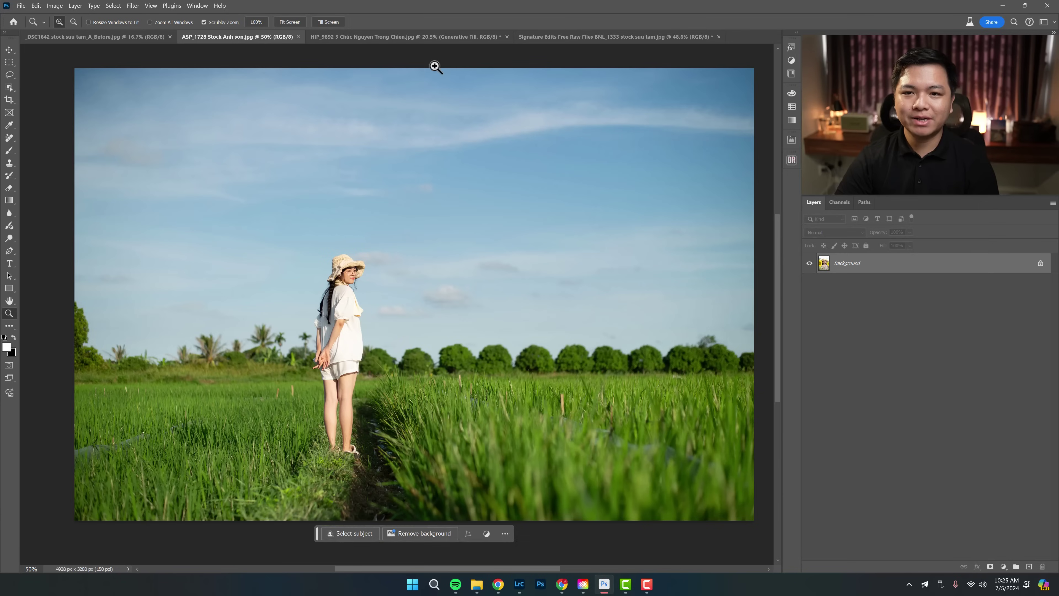
{"action": "key", "text": "ctrl+plus"}
{"action": "left_click", "coordinate": [584, 38]}
{"action": "left_click", "coordinate": [402, 36]}
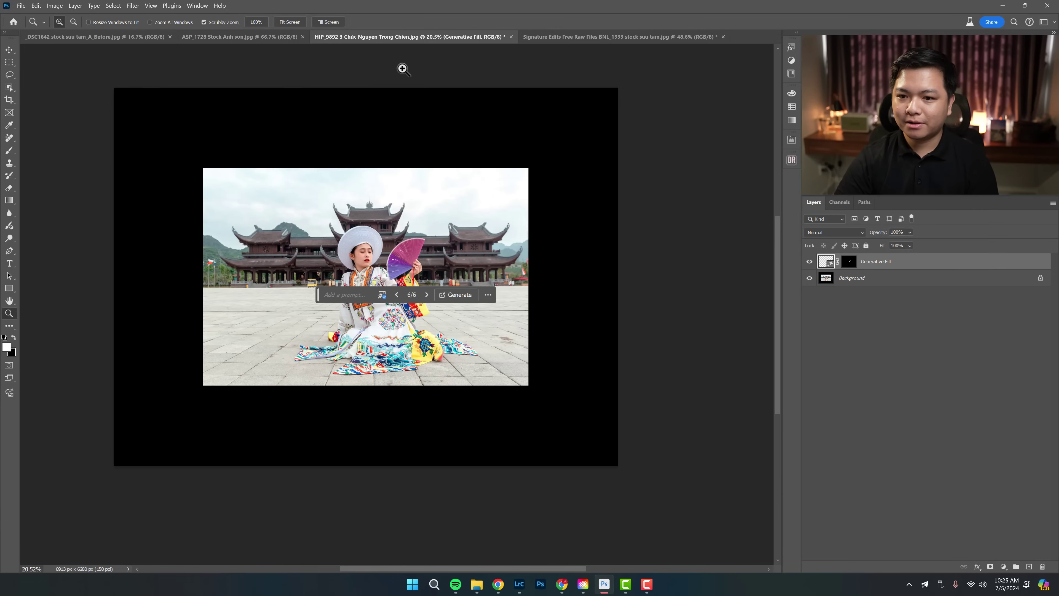
{"action": "left_click", "coordinate": [95, 37]}
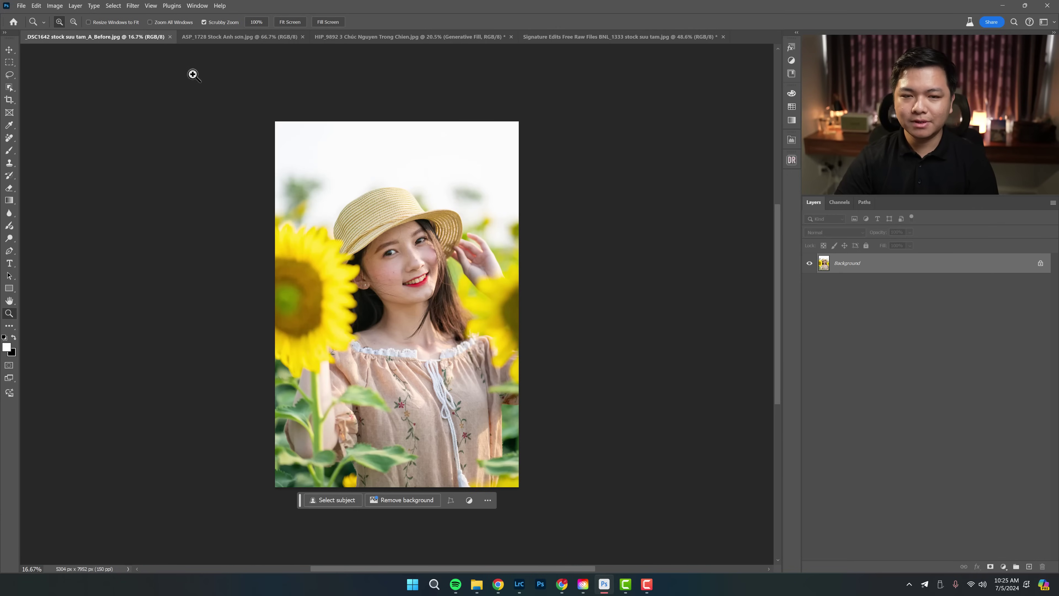
Step: Launch Neural Filters on the sunflower portrait and skip the introduction tour
{"action": "left_click", "coordinate": [129, 6]}
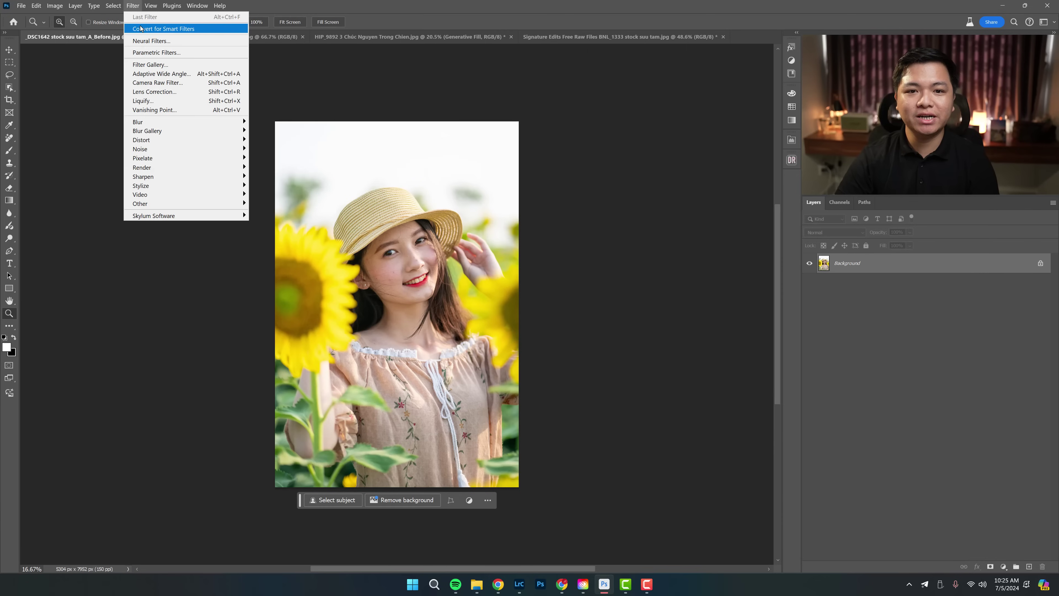
{"action": "left_click", "coordinate": [165, 42]}
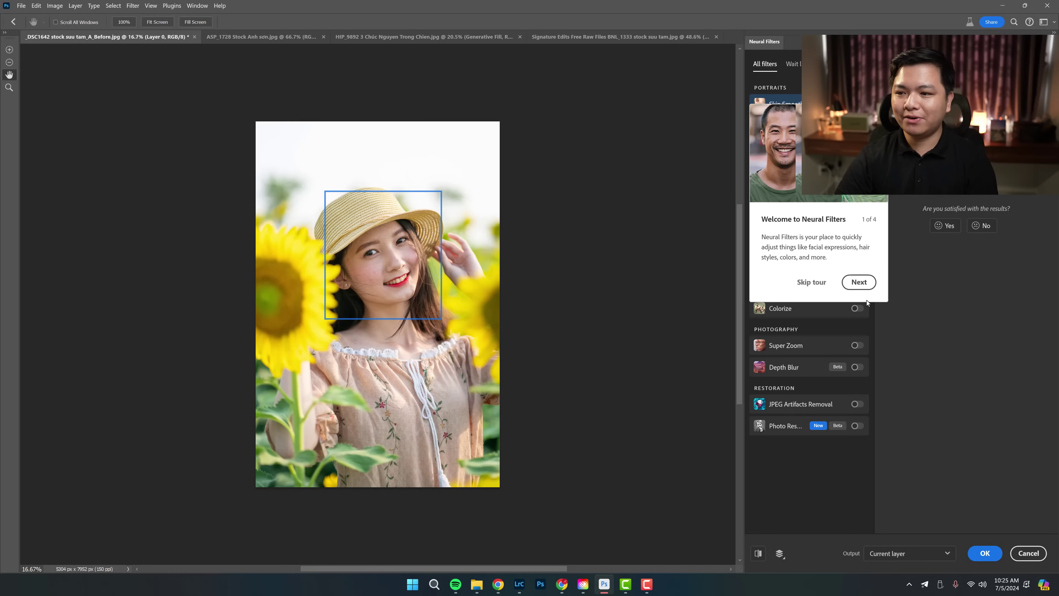
{"action": "left_click", "coordinate": [811, 282]}
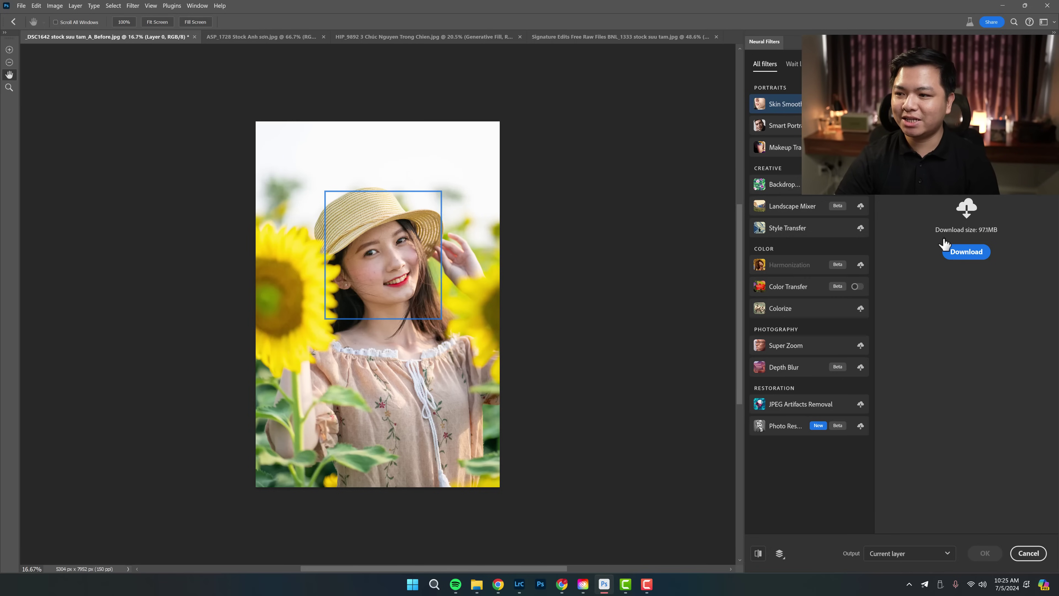
Step: Download the Skin Smoothing filter, then start the Depth Blur download
{"action": "left_click", "coordinate": [955, 251]}
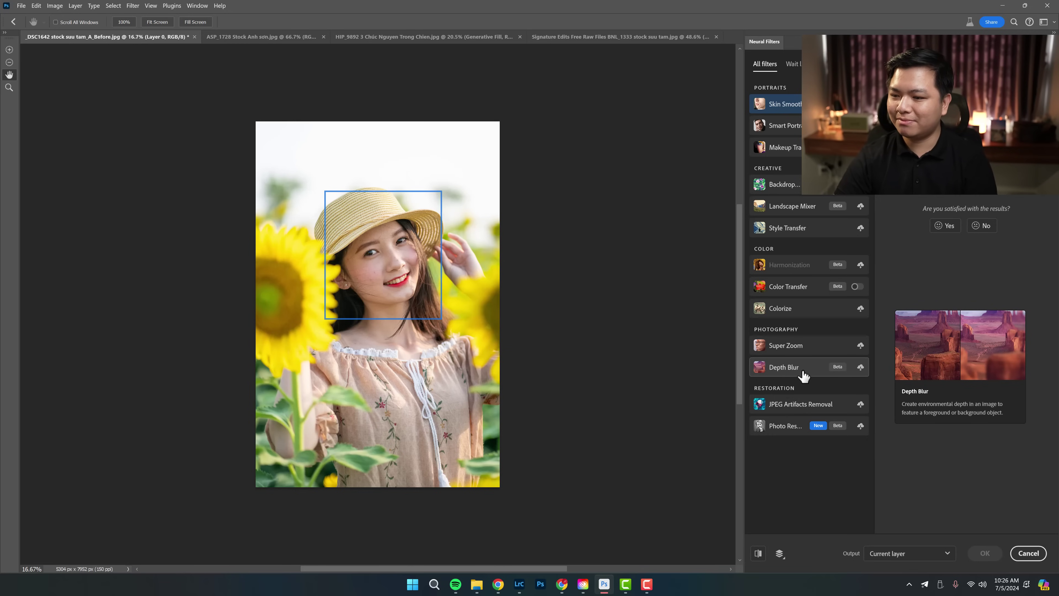
{"action": "mouse_move", "coordinate": [784, 367]}
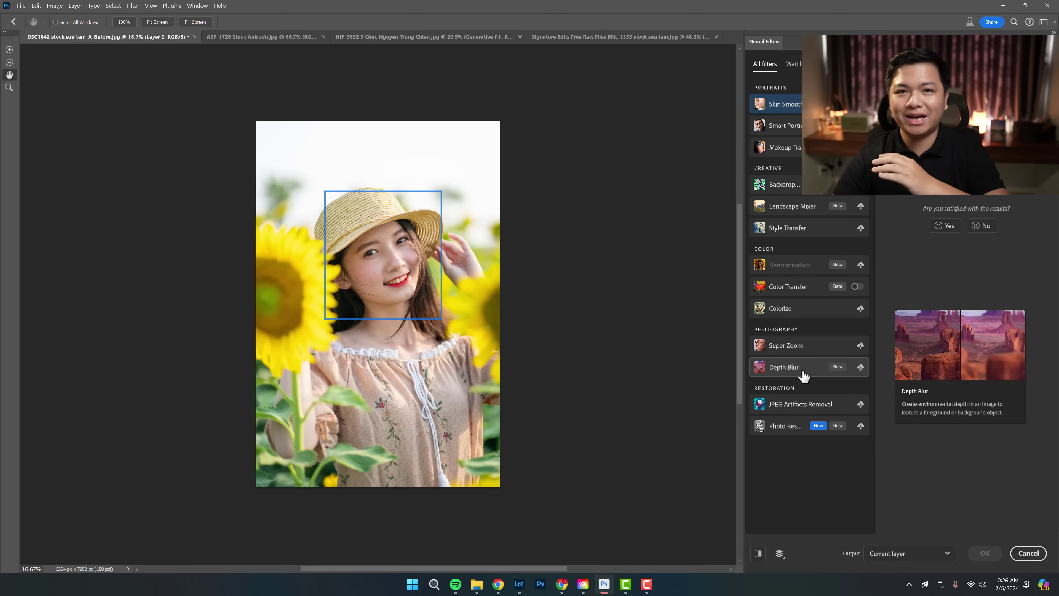
{"action": "left_click", "coordinate": [861, 367]}
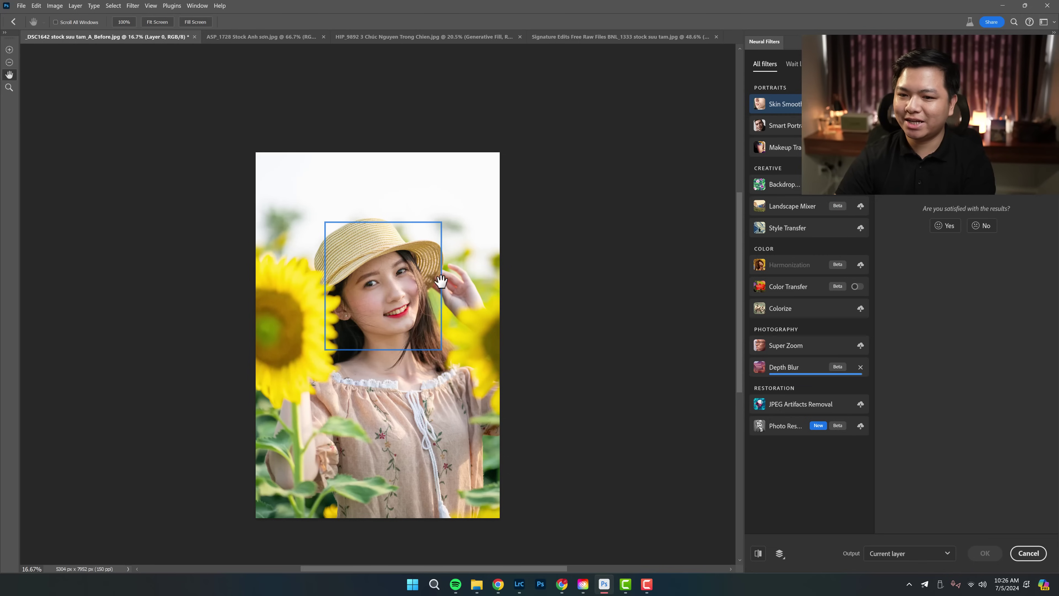
Step: Zoom in on the girl's face and browse Makeup Transfer, Smart Portrait and Skin Smoothing
{"action": "key", "text": "z"}
{"action": "left_click_drag", "start_coordinate": [408, 294], "coordinate": [422, 306]}
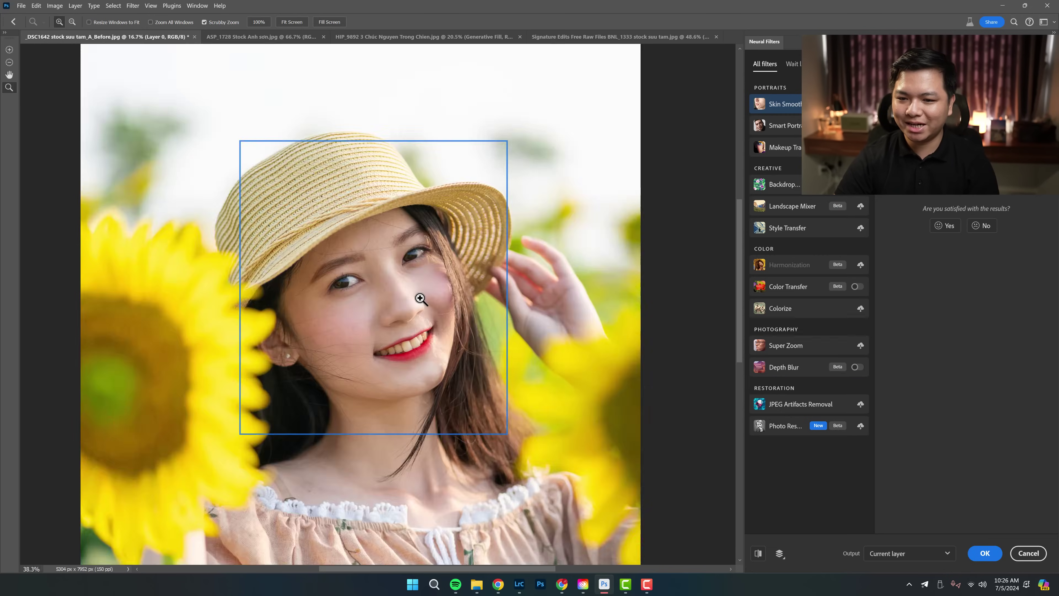
{"action": "key", "text": "h"}
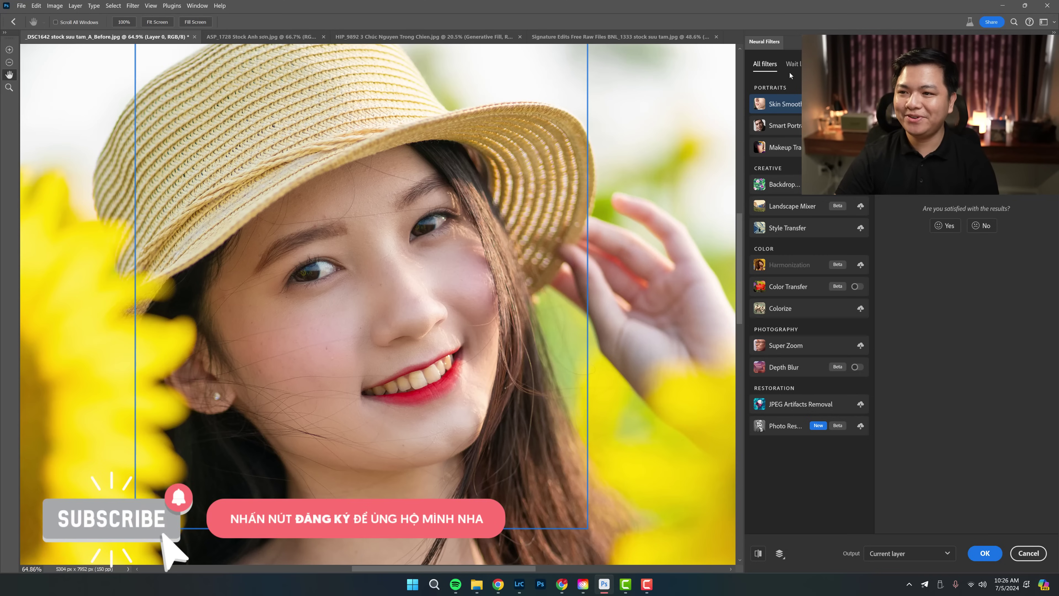
{"action": "left_click", "coordinate": [783, 144]}
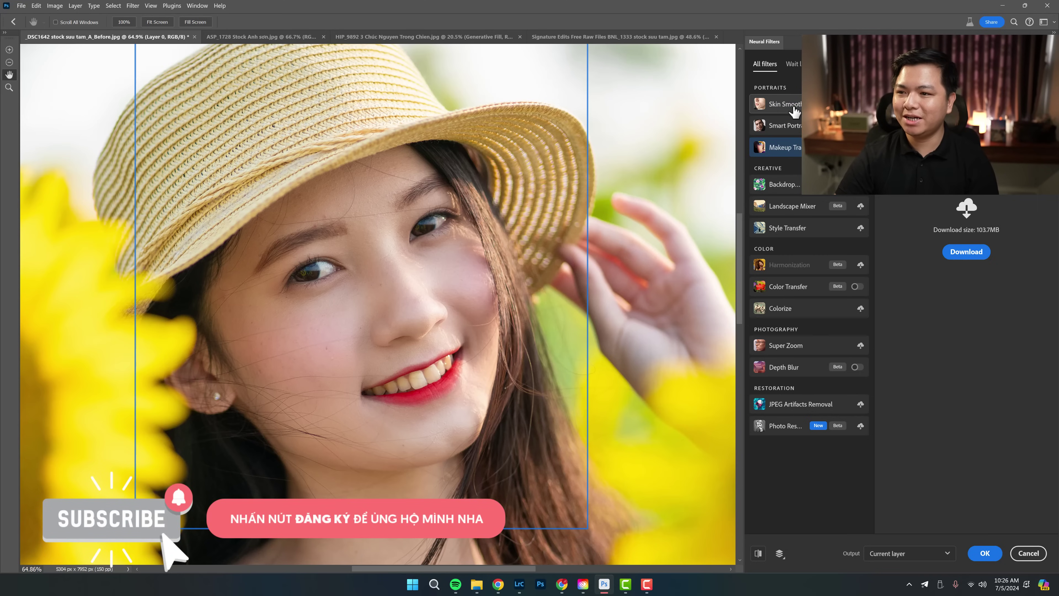
{"action": "left_click", "coordinate": [782, 125]}
{"action": "left_click", "coordinate": [778, 104]}
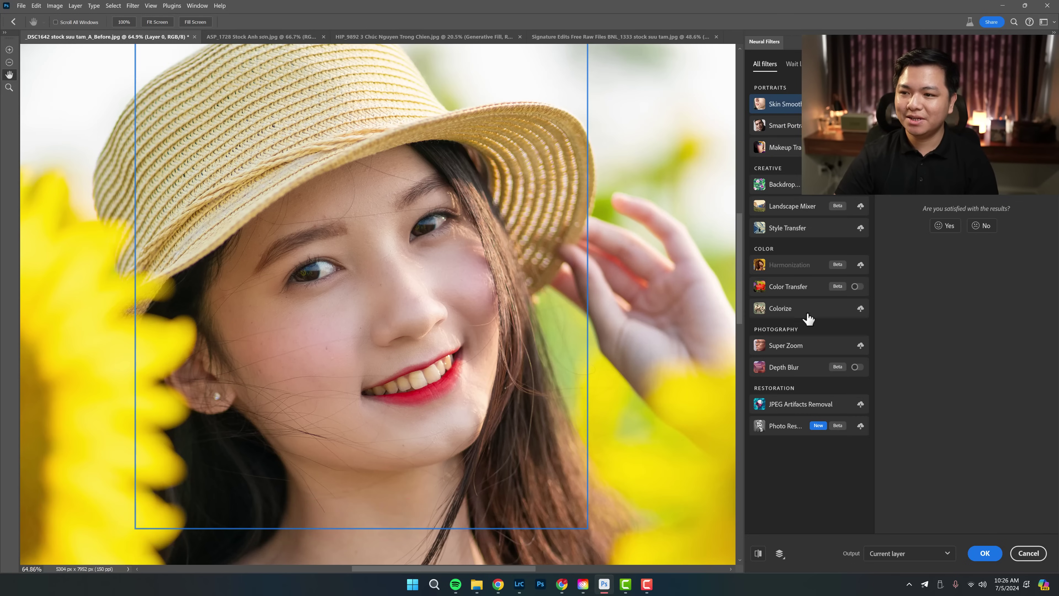
Step: Apply the neural filters with OK and zoom back out to the whole portrait
{"action": "left_click", "coordinate": [980, 554]}
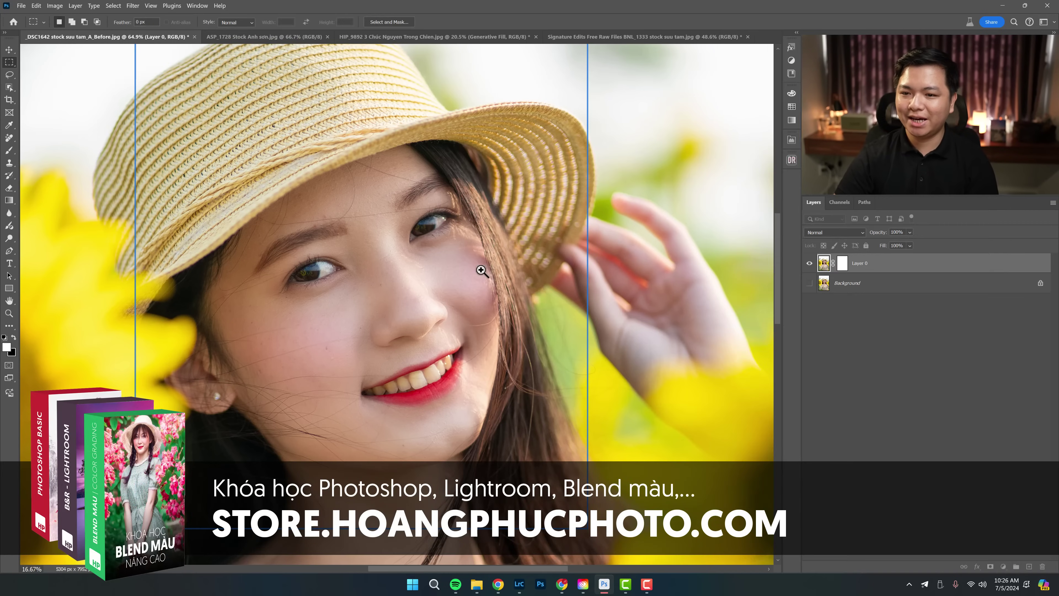
{"action": "left_click_drag", "start_coordinate": [482, 270], "coordinate": [358, 244]}
{"action": "mouse_move", "coordinate": [166, 88]}
{"action": "left_mouse_down"}
{"action": "mouse_move", "coordinate": [600, 366]}
{"action": "mouse_move", "coordinate": [590, 447]}
{"action": "left_mouse_up"}
{"action": "key", "text": "ctrl+d"}
Step: Zoom in closely on the portrait's eyes and nose
{"action": "left_click_drag", "start_coordinate": [438, 253], "coordinate": [475, 265]}
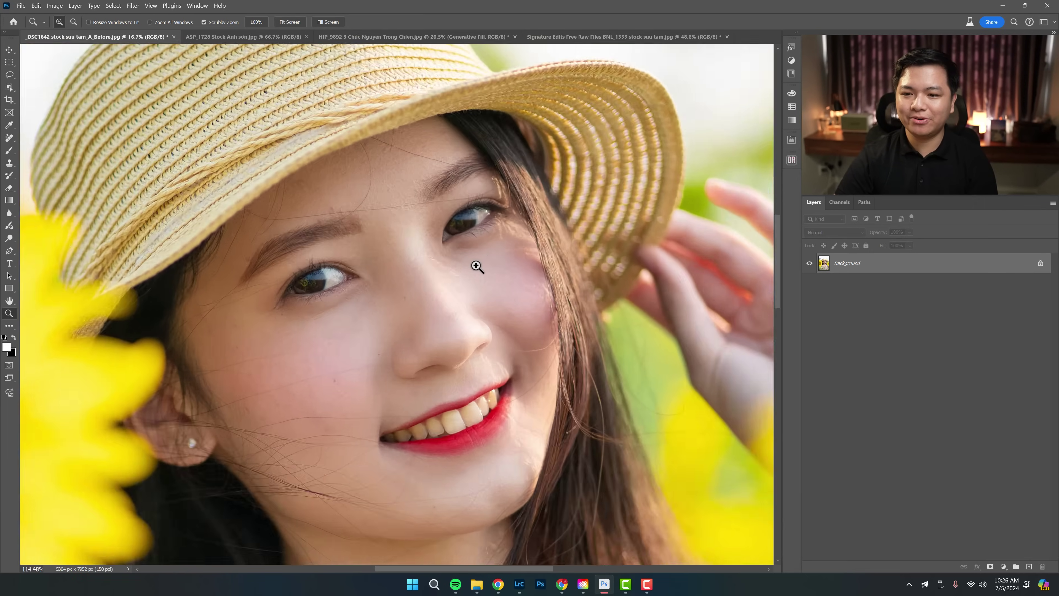
{"action": "scroll", "coordinate": [390, 339], "scroll_direction": "down", "scroll_amount": 3}
{"action": "scroll", "coordinate": [421, 319], "scroll_direction": "down", "scroll_amount": 2}
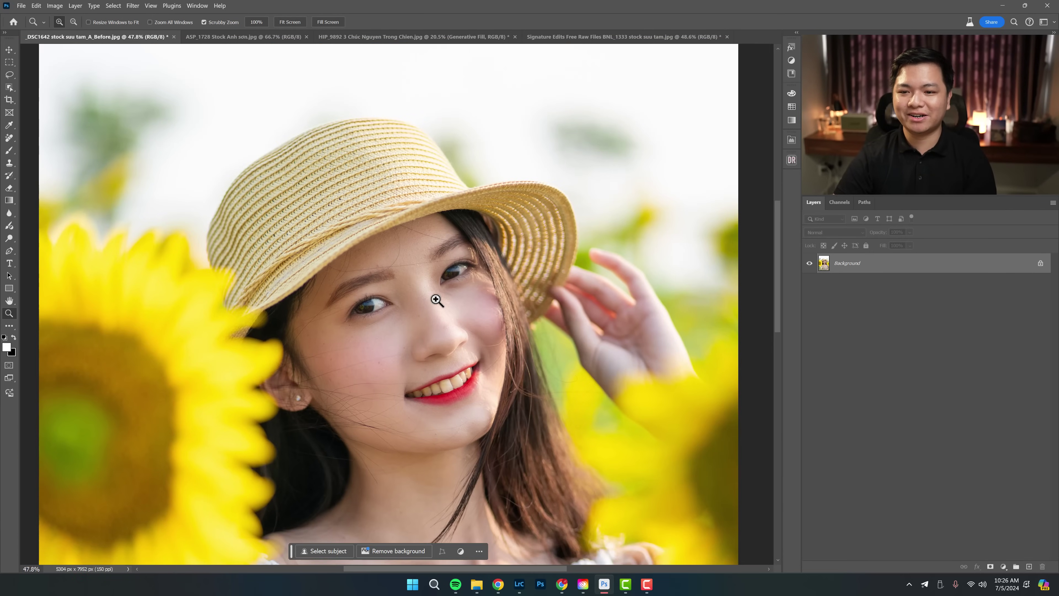
Step: Revert the temple photo to its original snapshot using the History panel
{"action": "left_click", "coordinate": [329, 37]}
{"action": "left_click", "coordinate": [197, 6]}
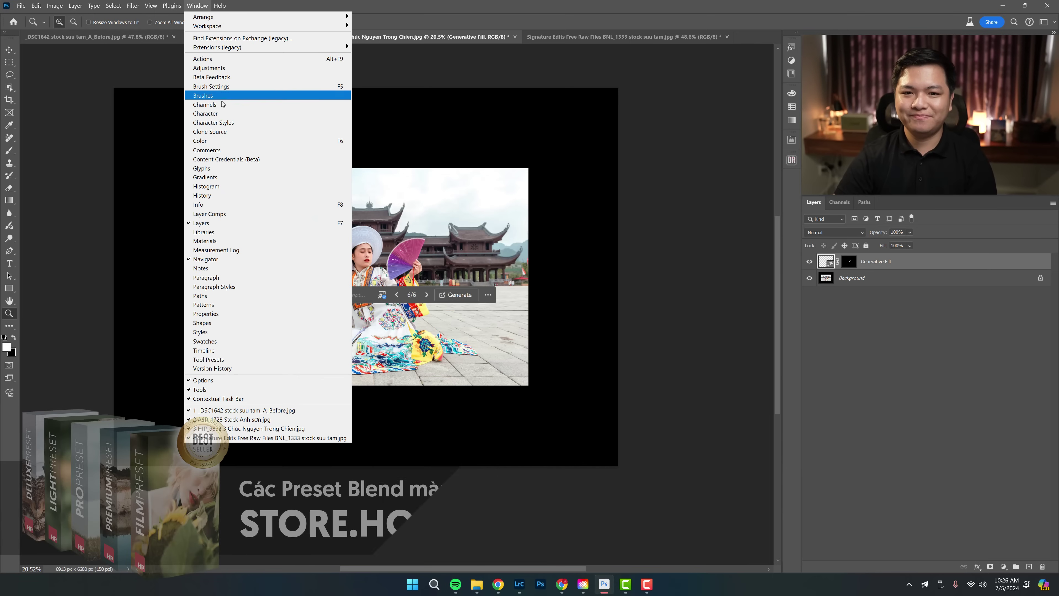
{"action": "left_click", "coordinate": [225, 195]}
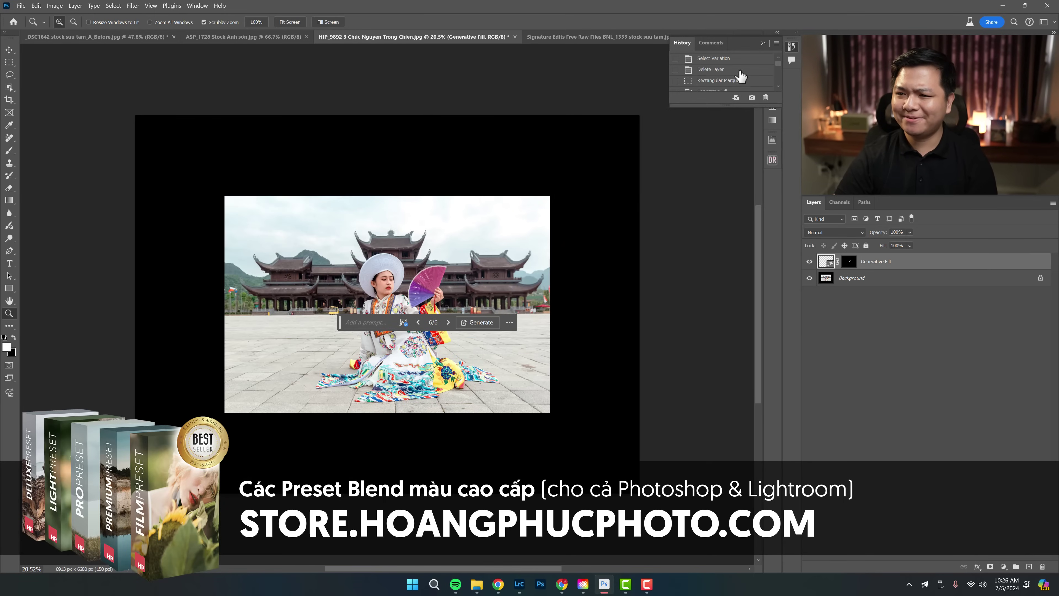
{"action": "scroll", "coordinate": [741, 76], "scroll_direction": "up", "scroll_amount": 1}
{"action": "left_click", "coordinate": [741, 59]}
{"action": "left_click", "coordinate": [763, 42]}
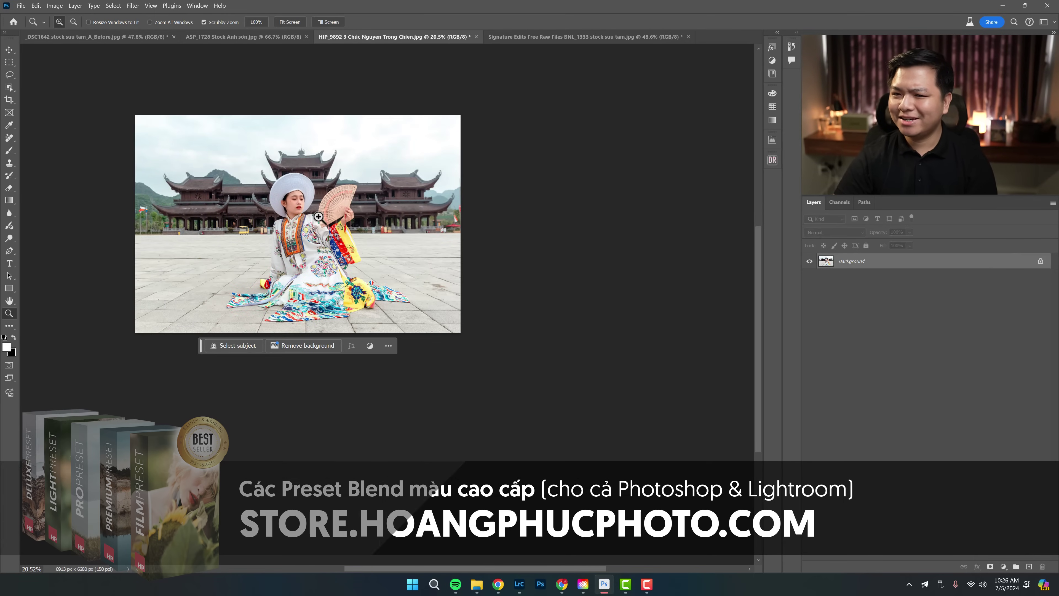
Step: Zoom in on the temple photo, then show the whole rice-field photo
{"action": "left_click", "coordinate": [352, 272]}
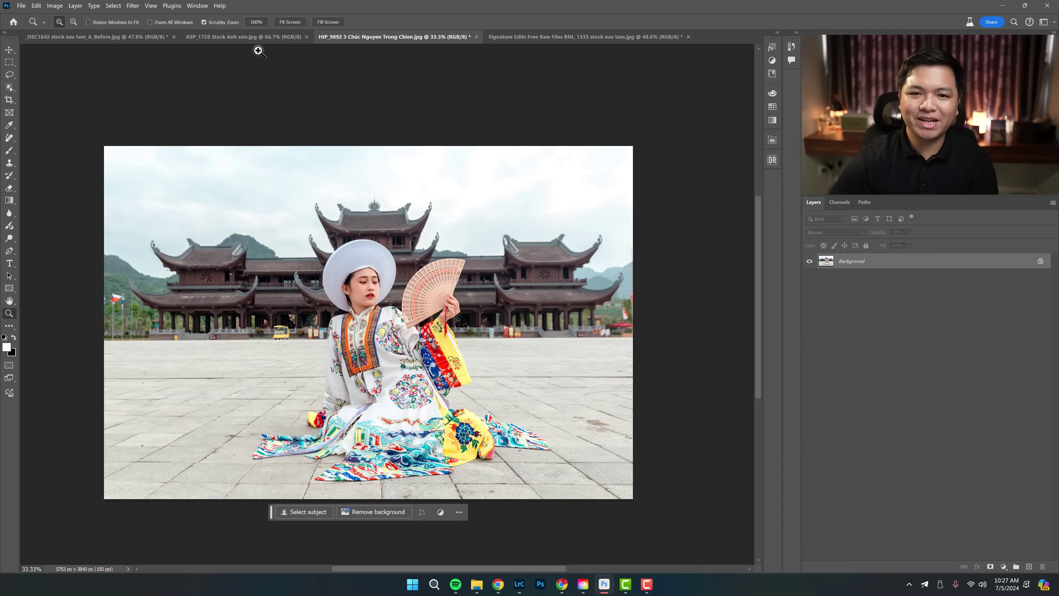
{"action": "left_click", "coordinate": [242, 36]}
{"action": "mouse_move", "coordinate": [352, 274]}
{"action": "left_mouse_down"}
{"action": "mouse_move", "coordinate": [382, 310]}
{"action": "mouse_move", "coordinate": [301, 220]}
{"action": "left_mouse_up"}
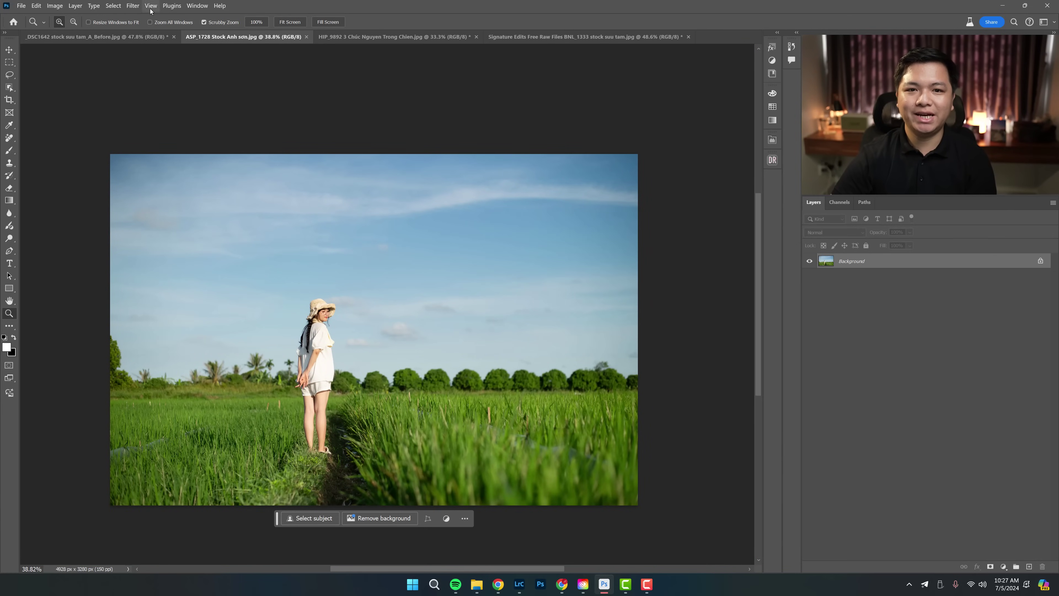
Step: Open the rice-field photo in Camera Raw Filter and widen the dialog on both sides
{"action": "left_click", "coordinate": [133, 6]}
{"action": "left_click", "coordinate": [157, 83]}
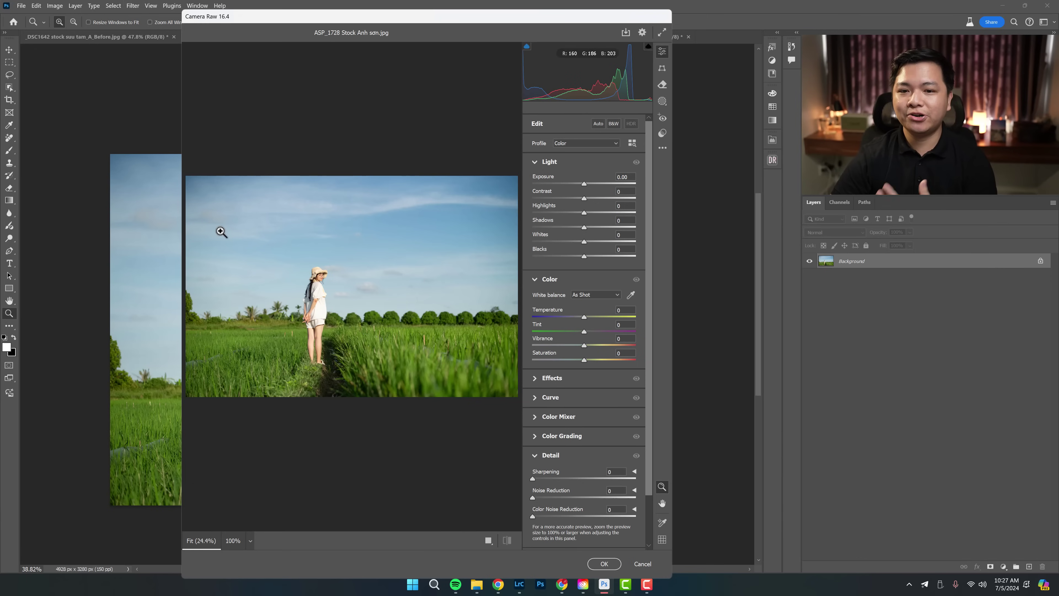
{"action": "left_click_drag", "start_coordinate": [182, 227], "coordinate": [79, 228]}
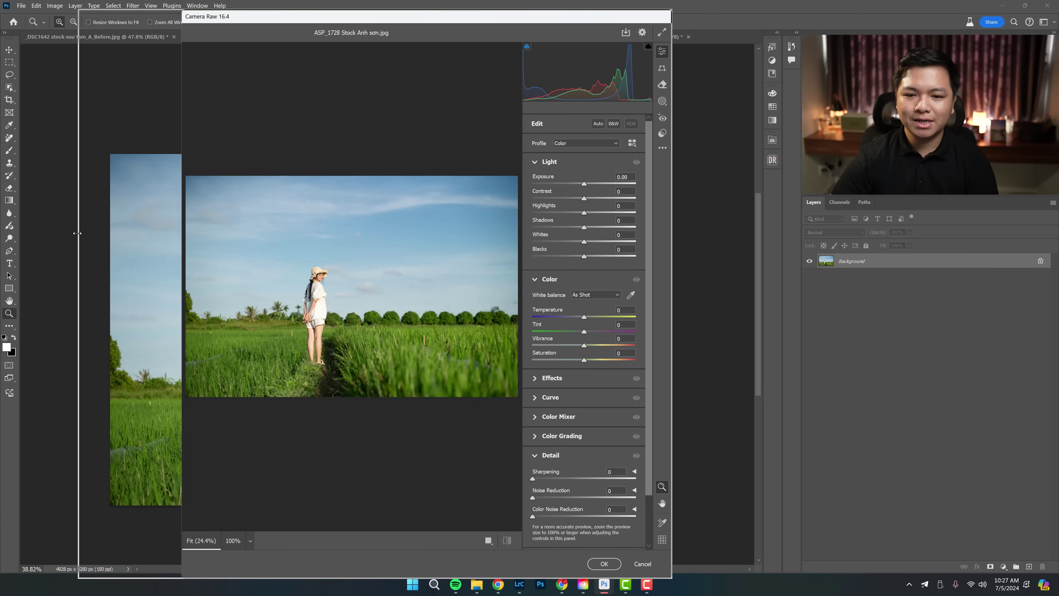
{"action": "left_click_drag", "start_coordinate": [672, 309], "coordinate": [746, 251]}
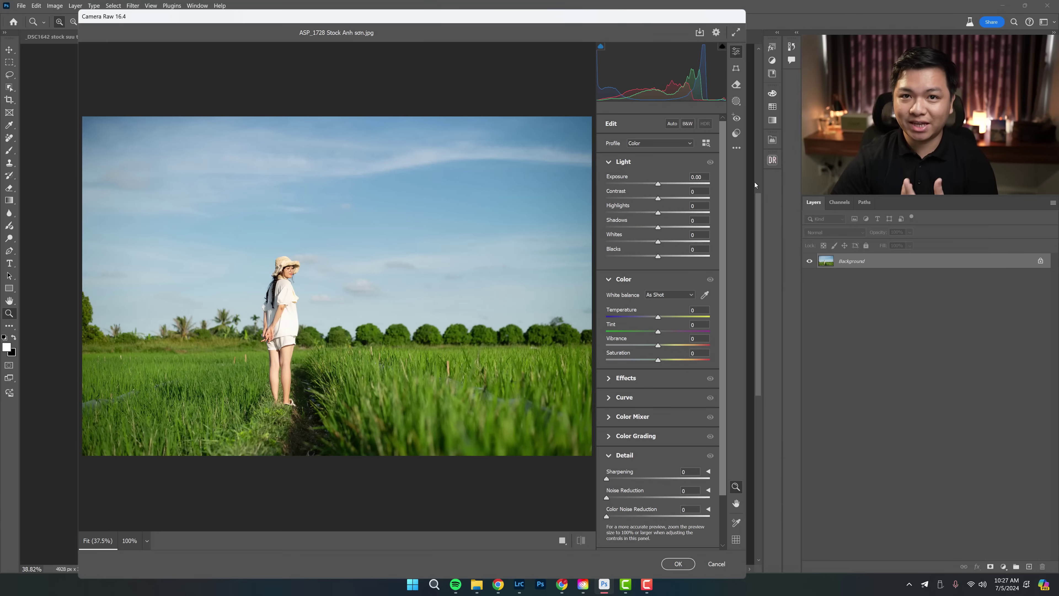
Step: Apply Lens Blur to the rice-field photo, inspect it at 100%, and increase the blur amount
{"action": "scroll", "coordinate": [721, 326], "scroll_direction": "down", "scroll_amount": 2}
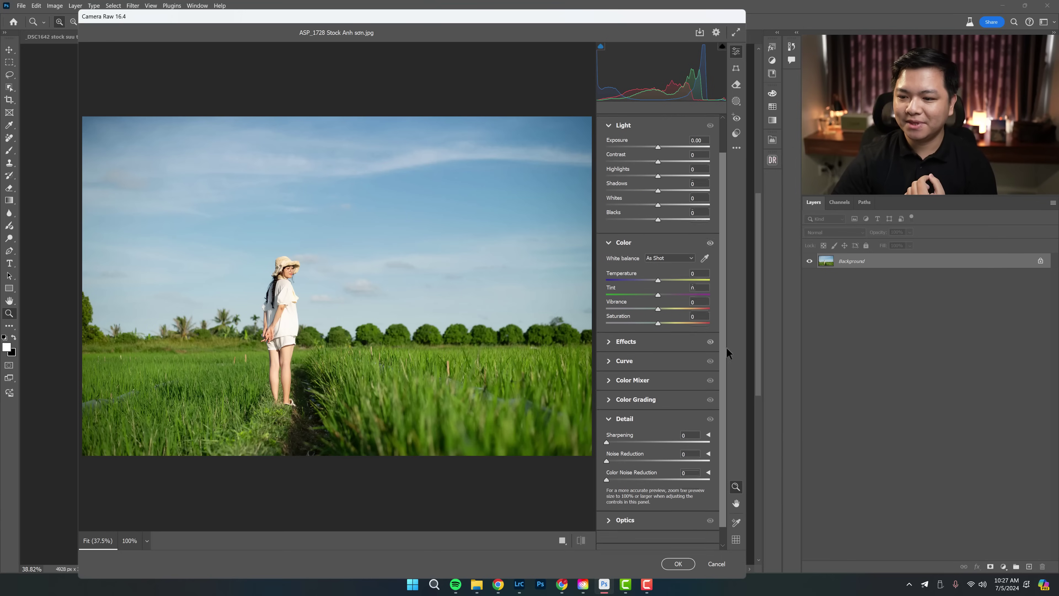
{"action": "left_click", "coordinate": [608, 399]}
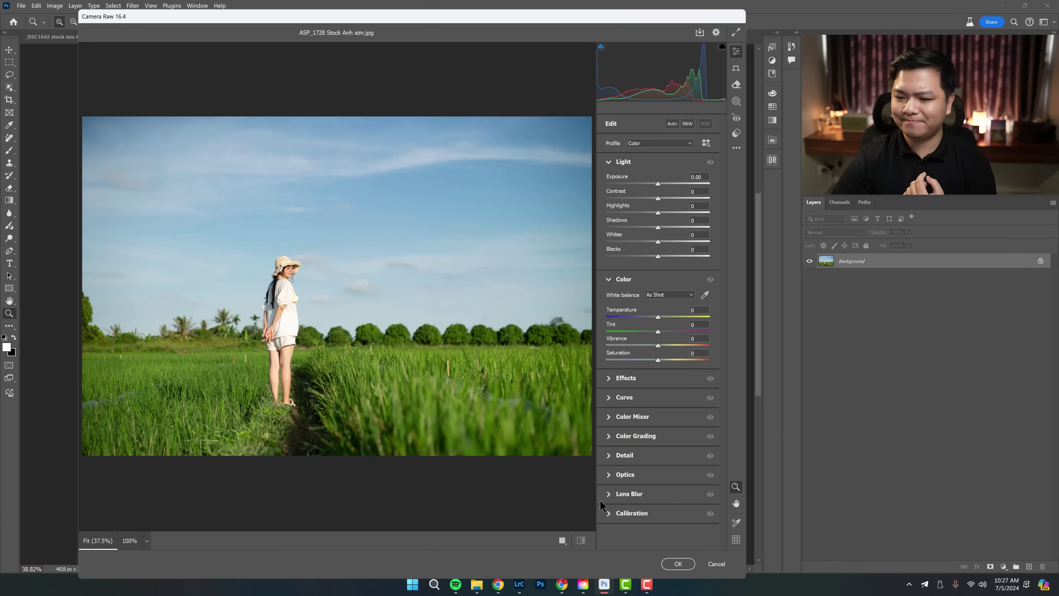
{"action": "left_click", "coordinate": [608, 496]}
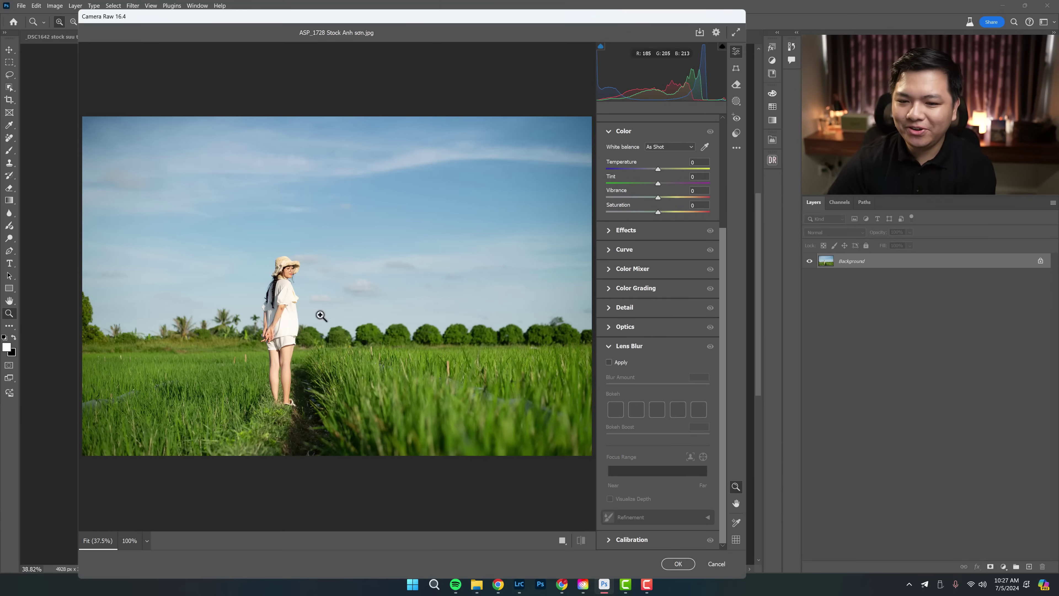
{"action": "left_click", "coordinate": [609, 363]}
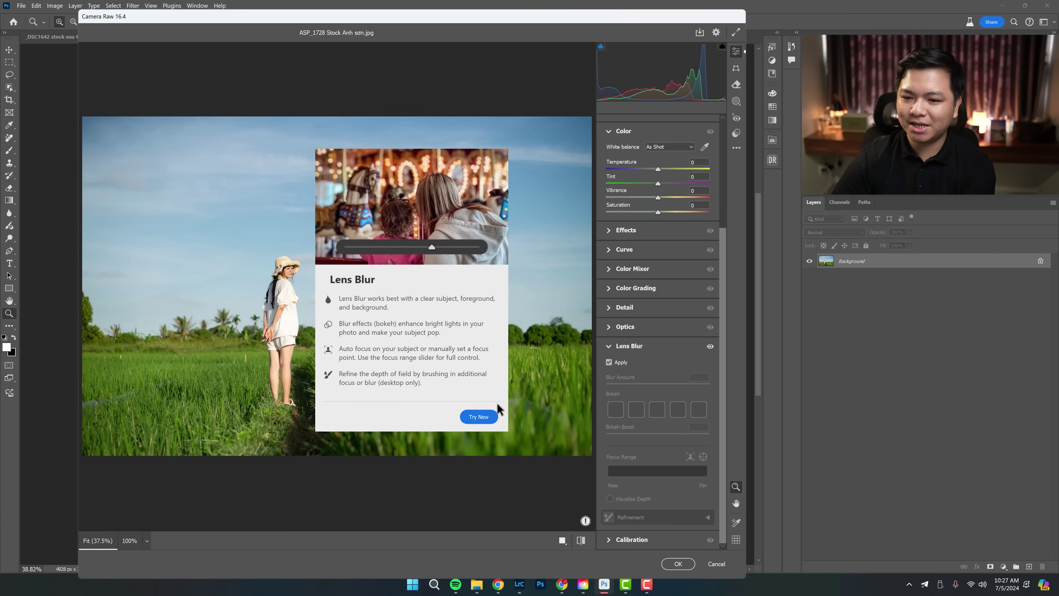
{"action": "left_click", "coordinate": [494, 415]}
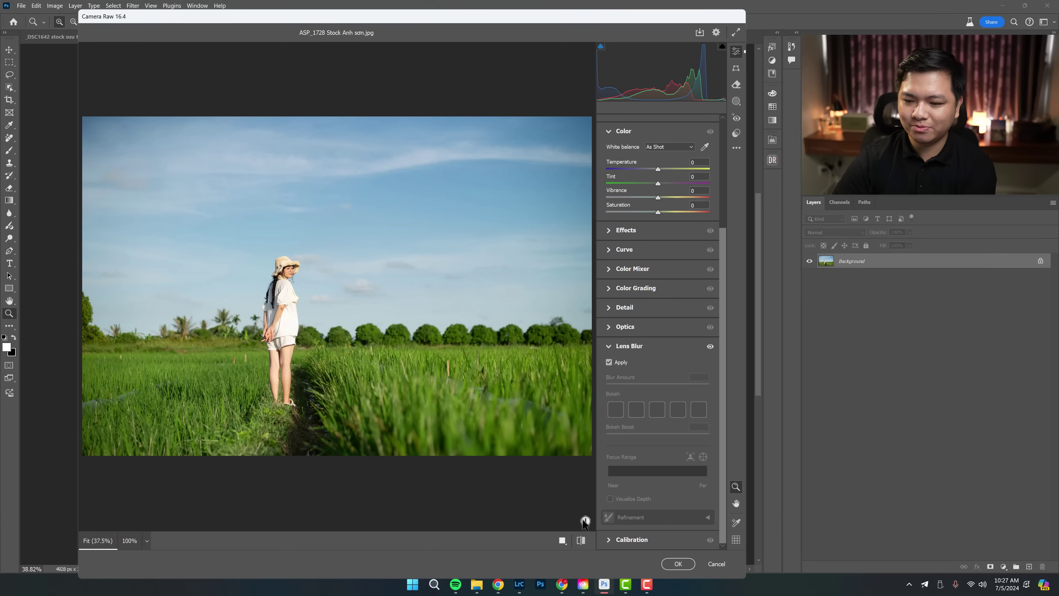
{"action": "left_click", "coordinate": [433, 363]}
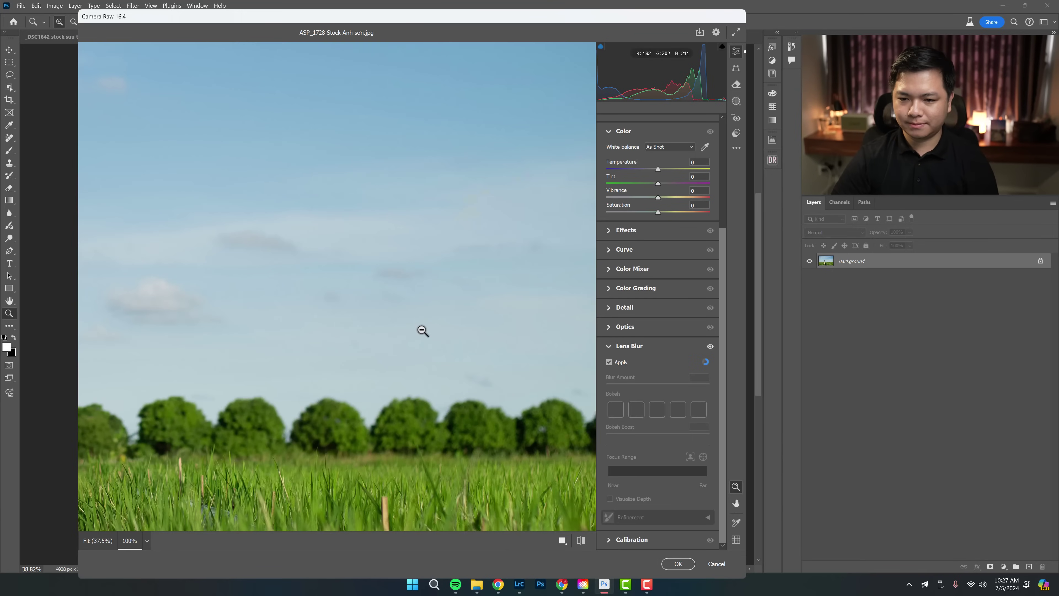
{"action": "left_click", "coordinate": [422, 330]}
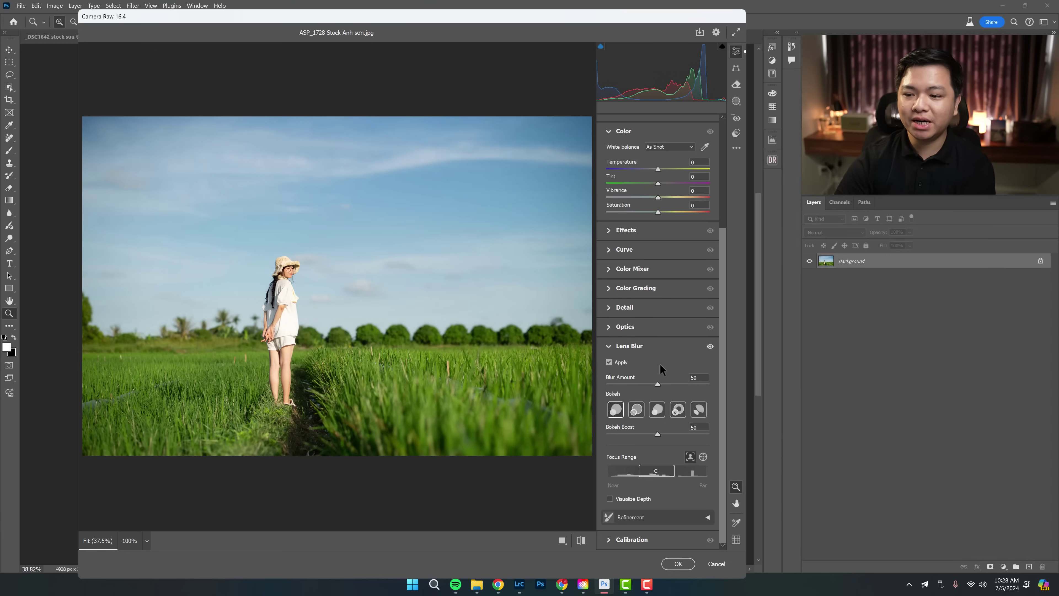
{"action": "left_click_drag", "start_coordinate": [659, 385], "coordinate": [699, 384]}
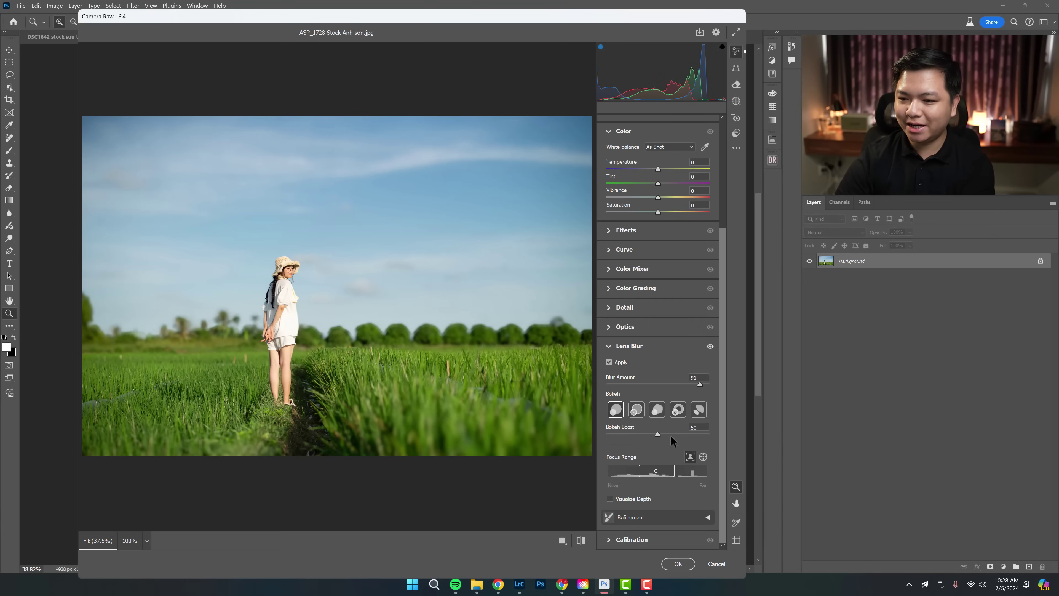
Step: Cancel Camera Raw, discarding the changes, and return to the temple photo
{"action": "left_click", "coordinate": [716, 564]}
{"action": "left_click", "coordinate": [556, 232]}
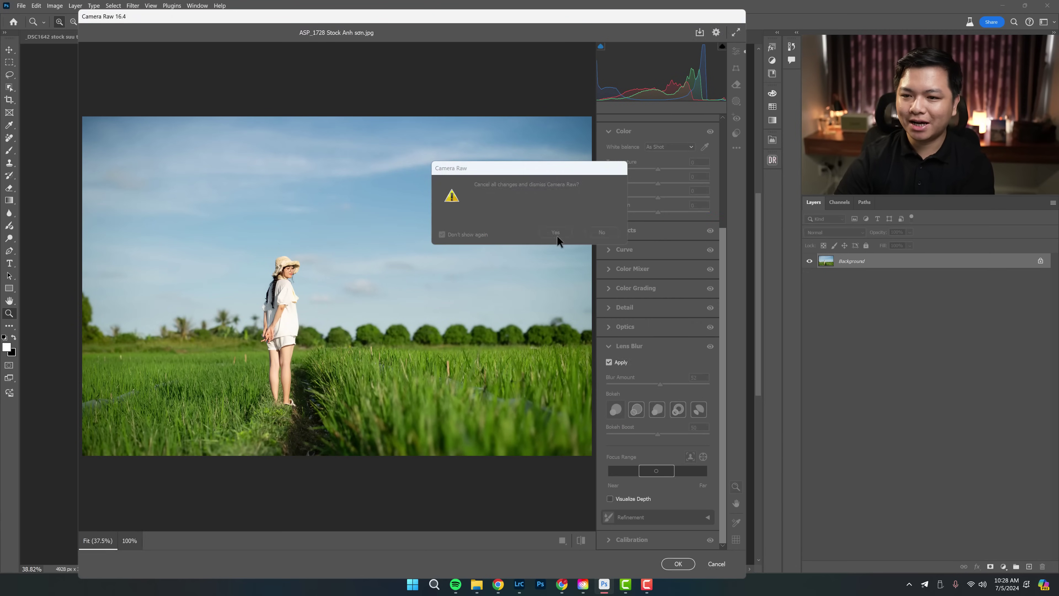
{"action": "left_click", "coordinate": [394, 36]}
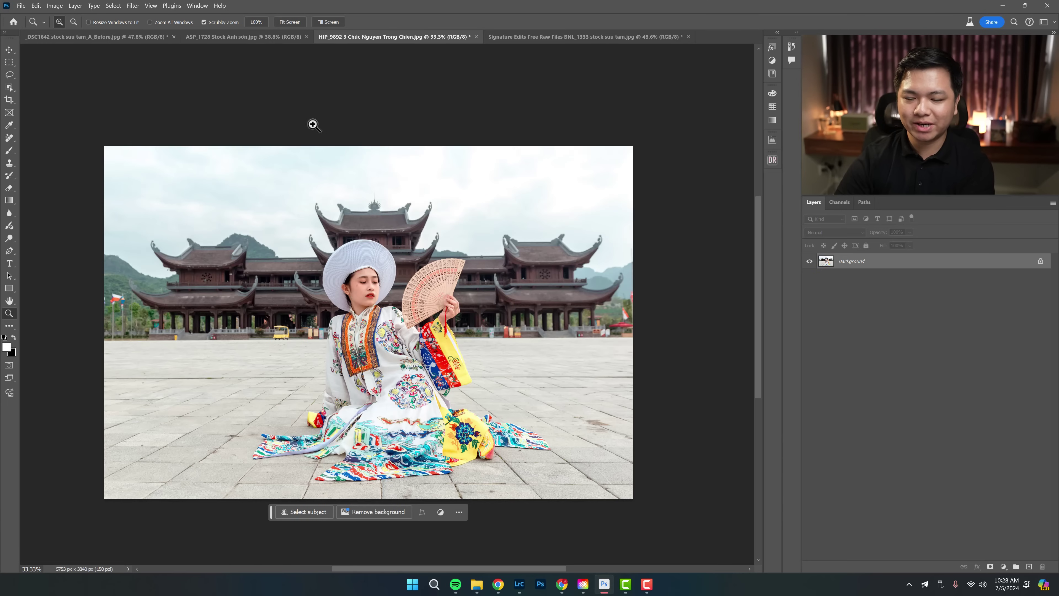
Step: Open the temple photo in Camera Raw Filter and apply Lens Blur
{"action": "left_click", "coordinate": [132, 5]}
{"action": "left_click", "coordinate": [175, 87]}
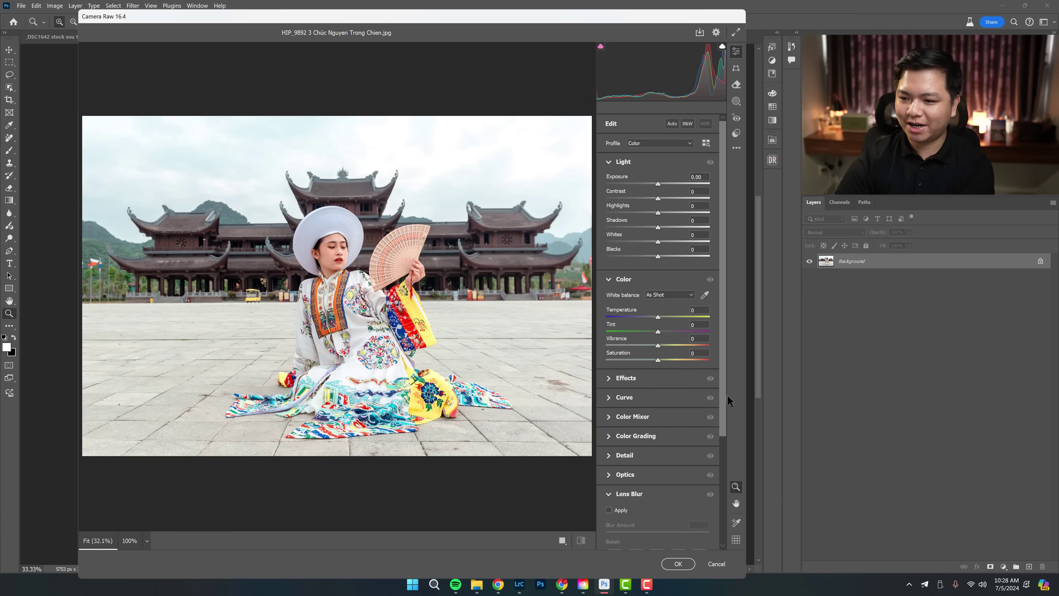
{"action": "scroll", "coordinate": [723, 443], "scroll_direction": "down", "scroll_amount": 3}
{"action": "scroll", "coordinate": [655, 382], "scroll_direction": "down", "scroll_amount": 3}
{"action": "left_click", "coordinate": [610, 375]}
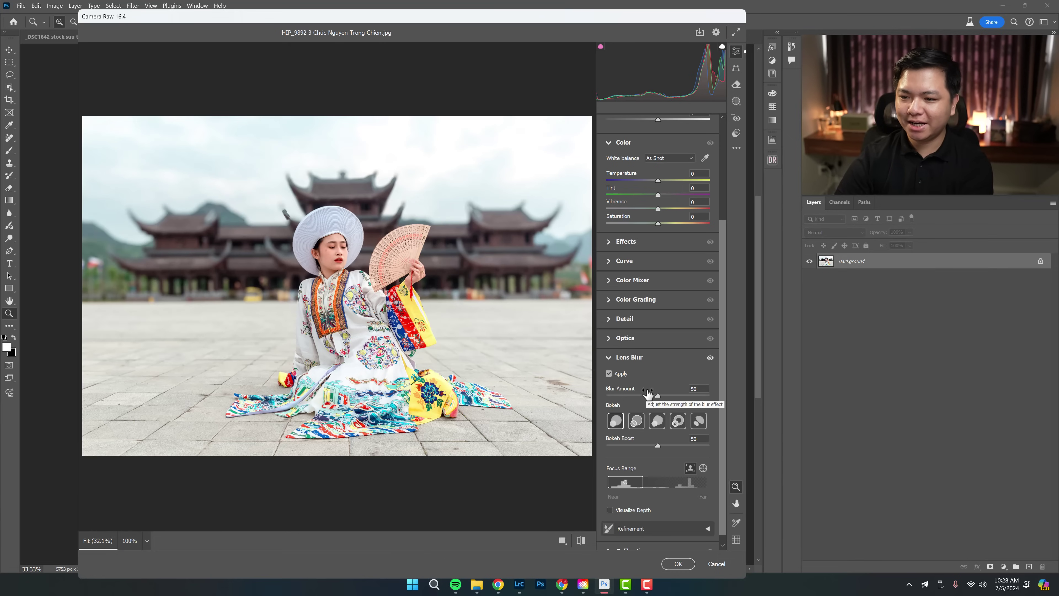
Step: Adjust the blur, view the Refinement options, and zoom into the blurred temple background
{"action": "left_click_drag", "start_coordinate": [723, 385], "coordinate": [718, 422]}
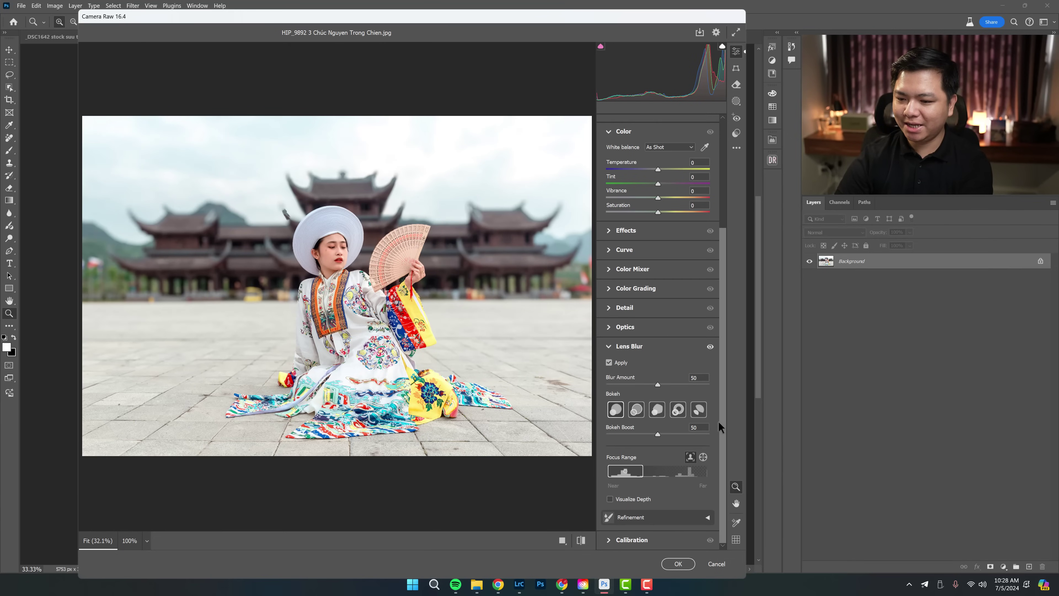
{"action": "left_click", "coordinate": [667, 517]}
{"action": "scroll", "coordinate": [653, 448], "scroll_direction": "down", "scroll_amount": 5}
{"action": "scroll", "coordinate": [653, 434], "scroll_direction": "down", "scroll_amount": 1}
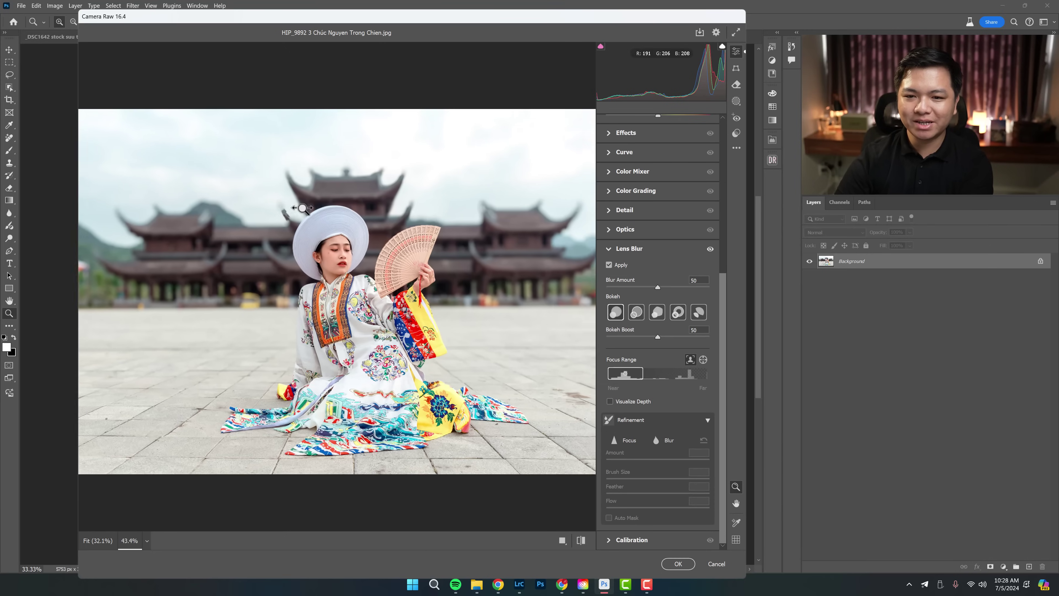
{"action": "mouse_move", "coordinate": [287, 214]}
{"action": "left_mouse_down"}
{"action": "mouse_move", "coordinate": [319, 233]}
{"action": "mouse_move", "coordinate": [259, 240]}
{"action": "left_mouse_up"}
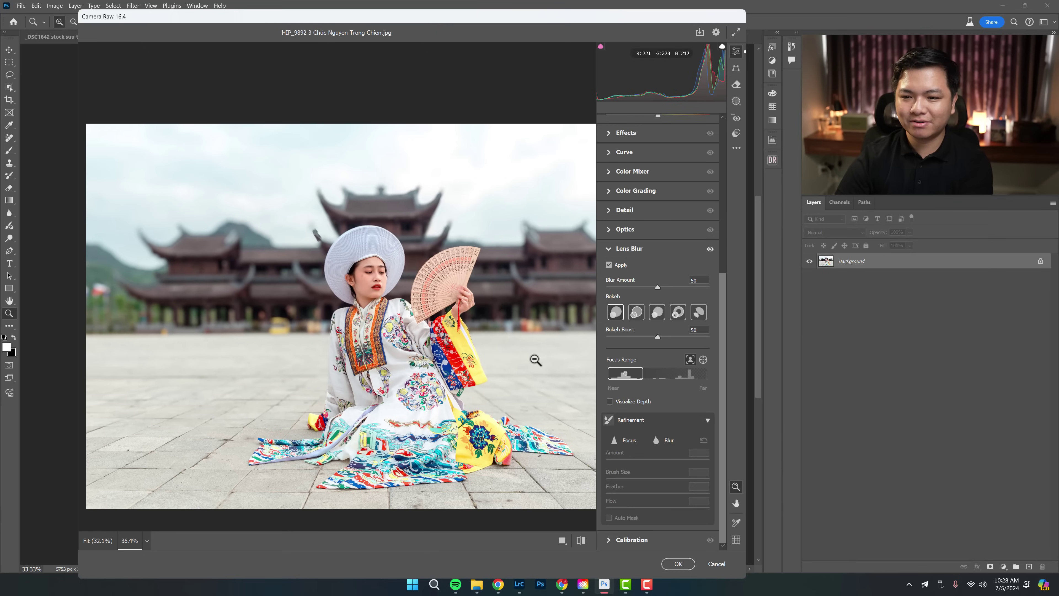
{"action": "left_click", "coordinate": [707, 420]}
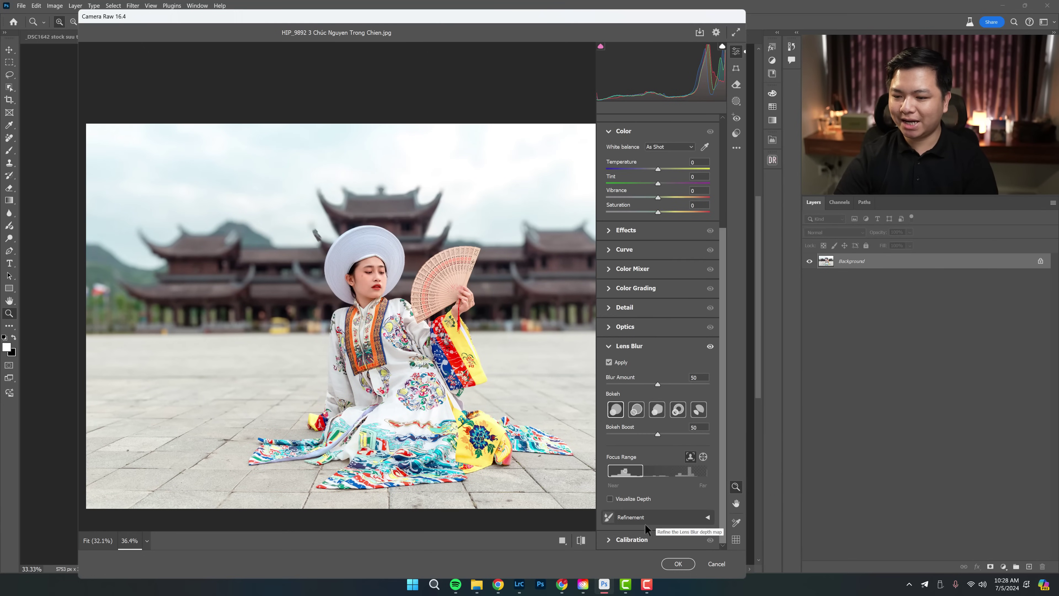
Step: Refine the blur: paint extra blur near the temple roof and Auto Mask focus onto the subject
{"action": "left_click", "coordinate": [665, 518]}
{"action": "scroll", "coordinate": [668, 459], "scroll_direction": "down", "scroll_amount": 3}
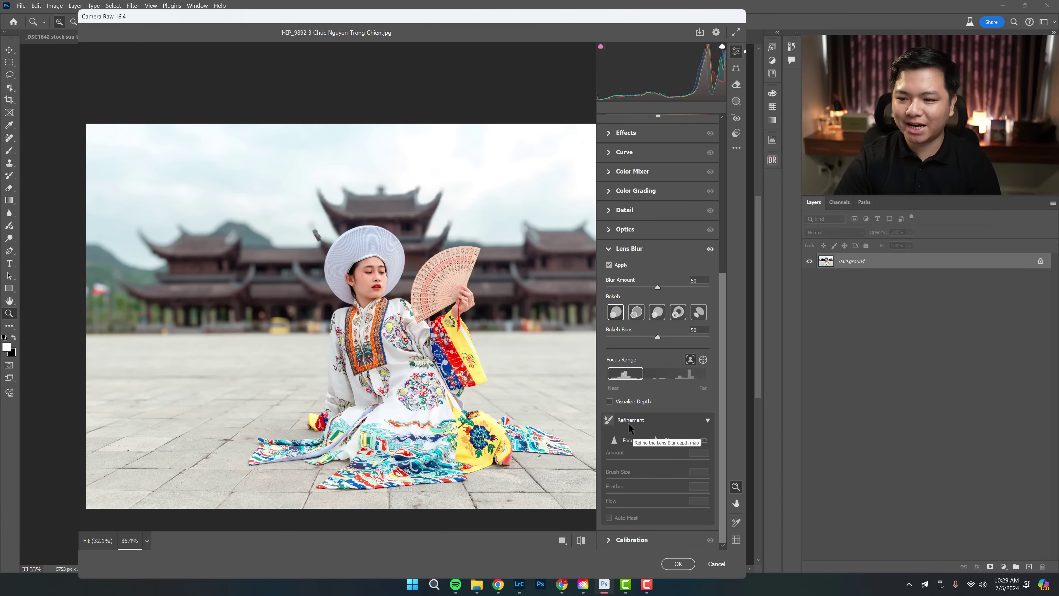
{"action": "left_click", "coordinate": [668, 441]}
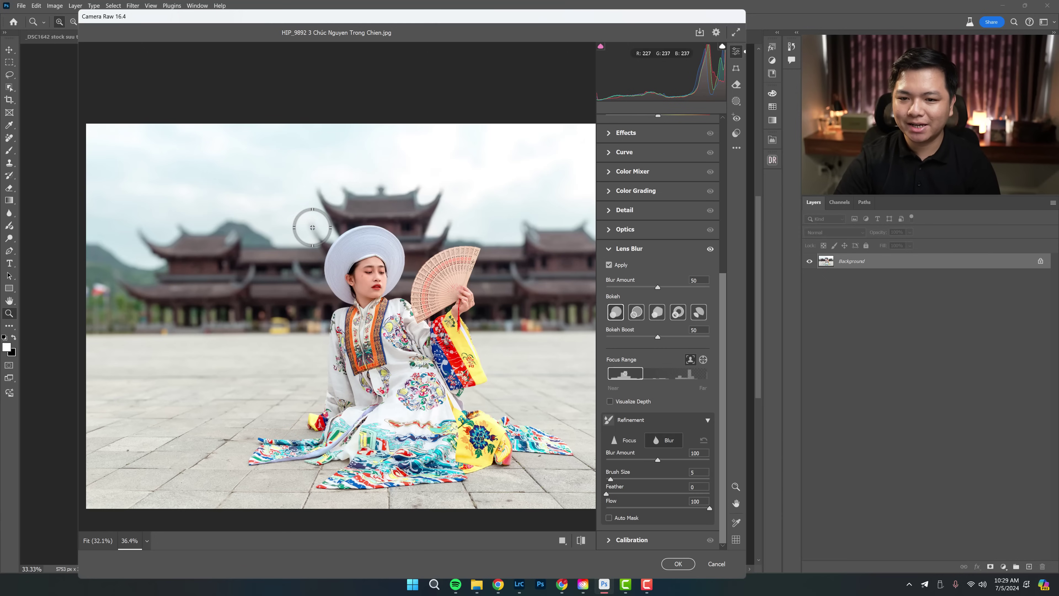
{"action": "left_click_drag", "start_coordinate": [224, 305], "coordinate": [252, 305]}
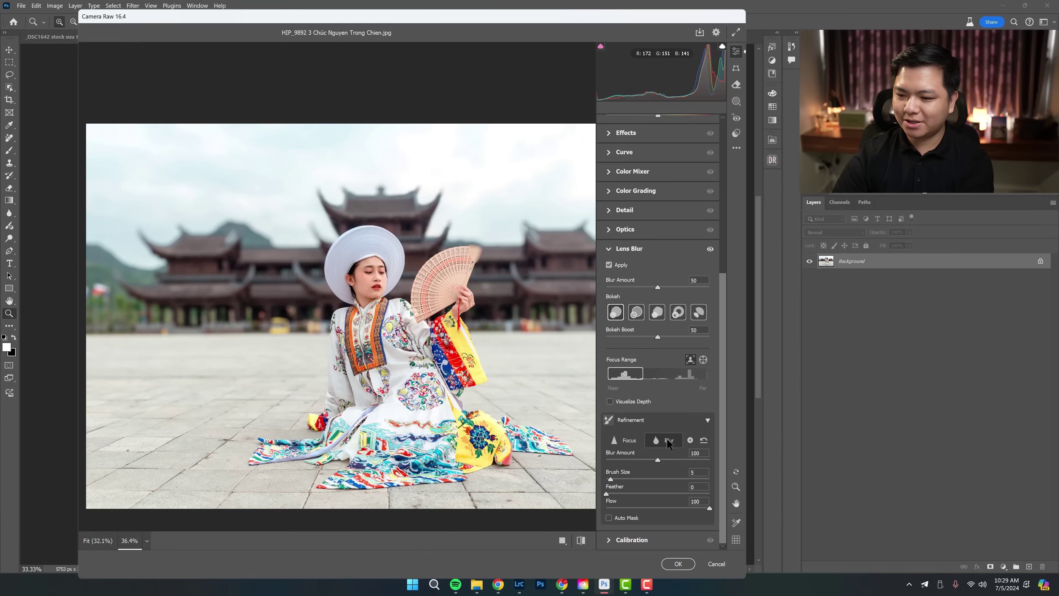
{"action": "left_click", "coordinate": [615, 436]}
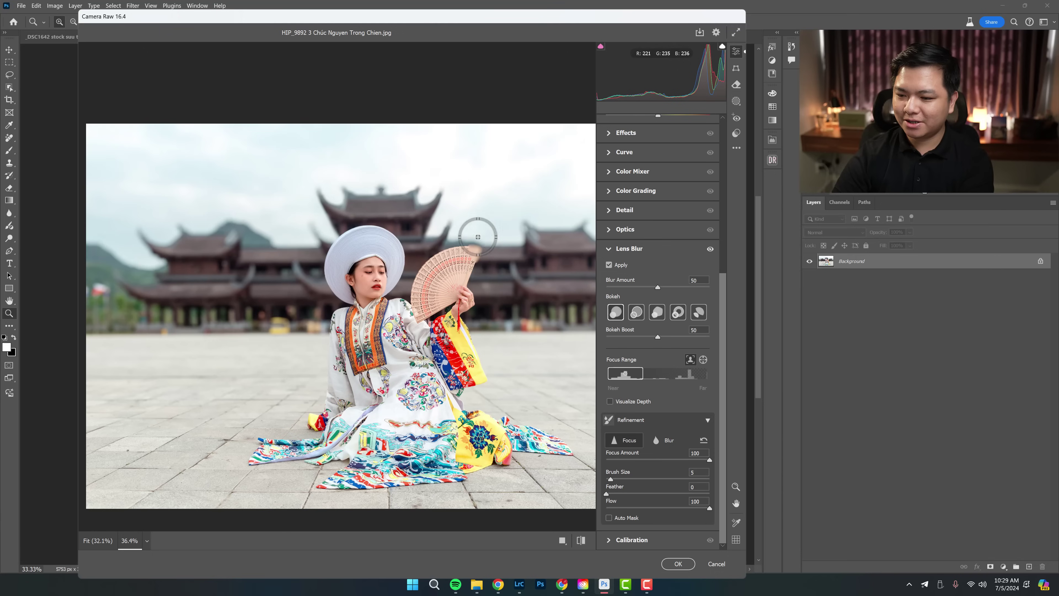
{"action": "left_click", "coordinate": [624, 518]}
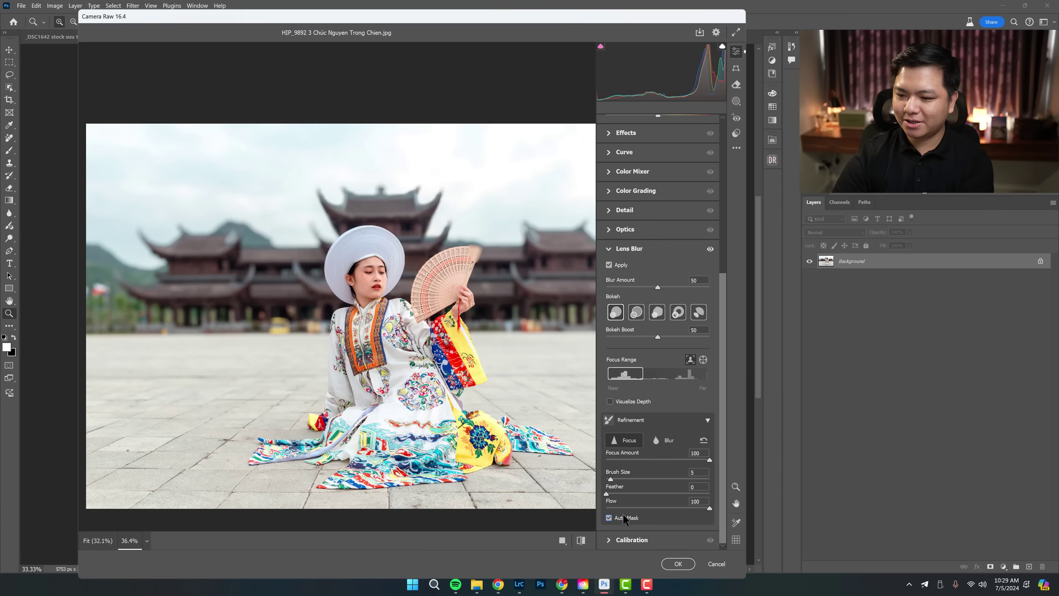
{"action": "left_click", "coordinate": [460, 262]}
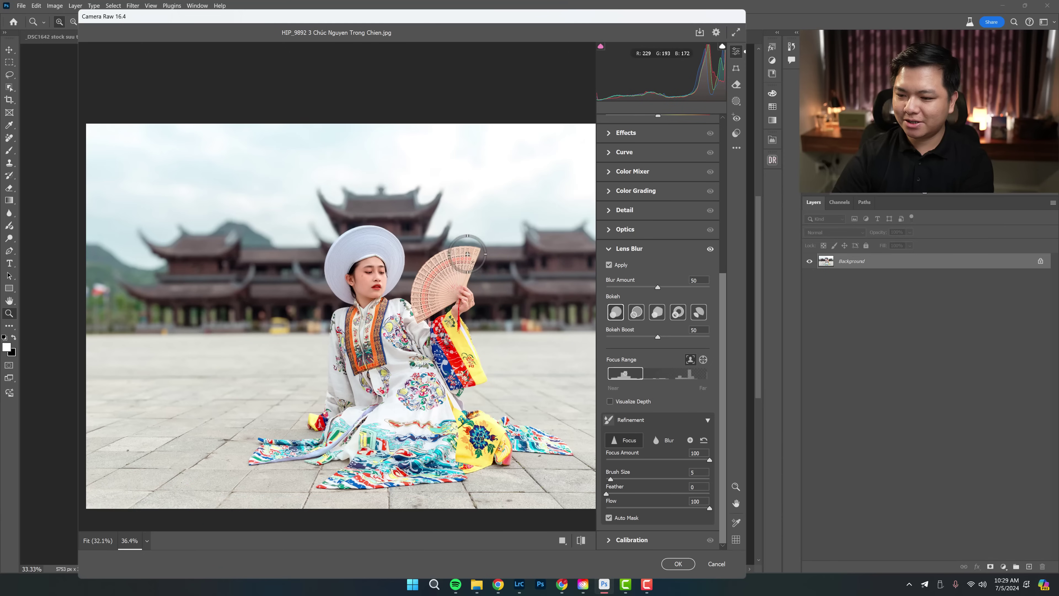
{"action": "left_click_drag", "start_coordinate": [721, 381], "coordinate": [725, 365]}
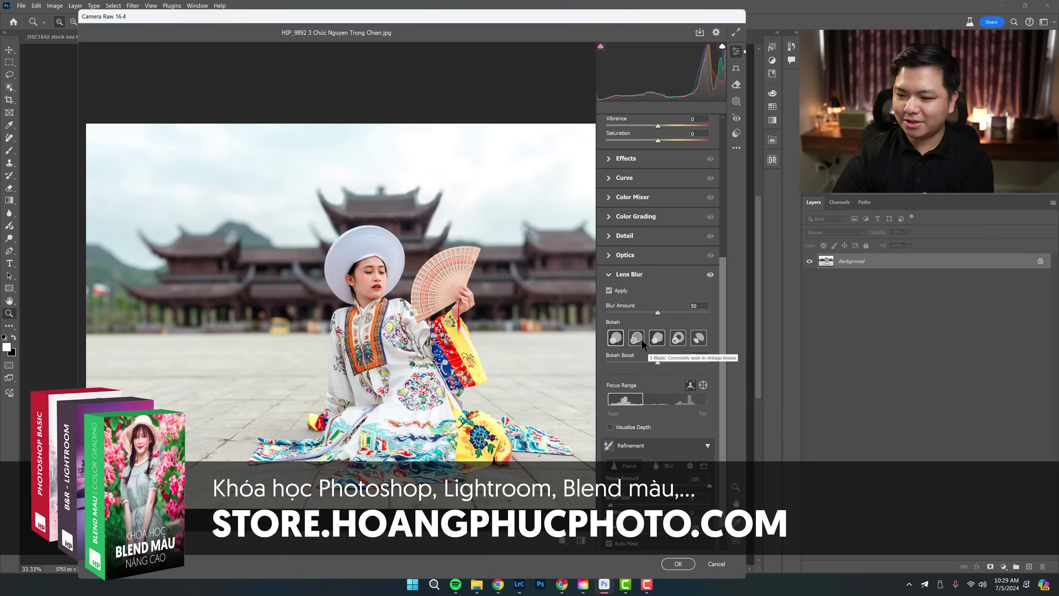
Step: Preview the Cat Eye bokeh shape, pan around, then cancel Camera Raw
{"action": "left_click", "coordinate": [696, 340]}
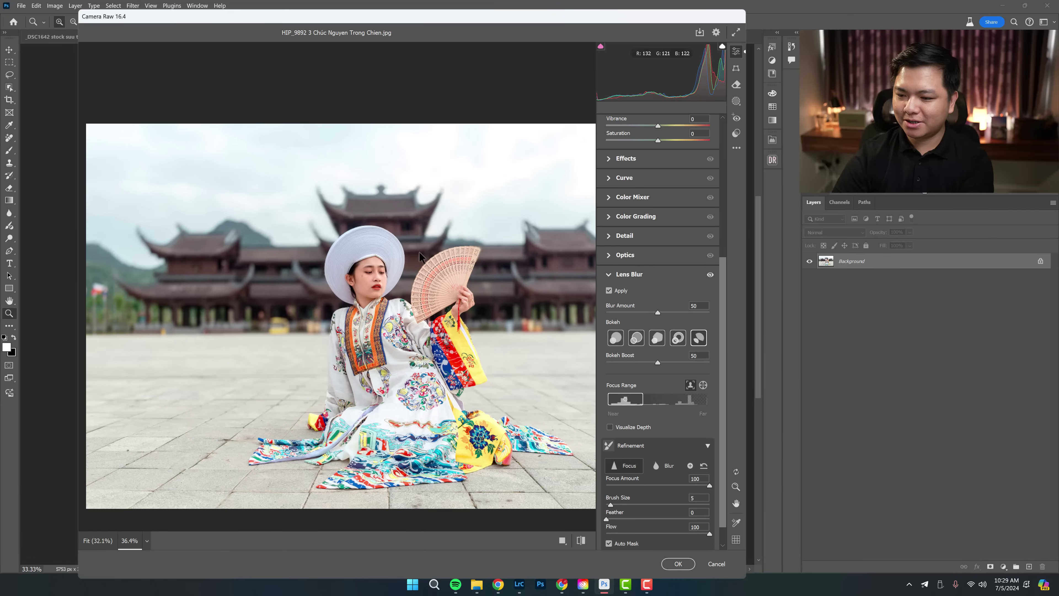
{"action": "mouse_move", "coordinate": [448, 255]}
{"action": "left_mouse_down"}
{"action": "mouse_move", "coordinate": [396, 269]}
{"action": "mouse_move", "coordinate": [406, 260]}
{"action": "left_mouse_up"}
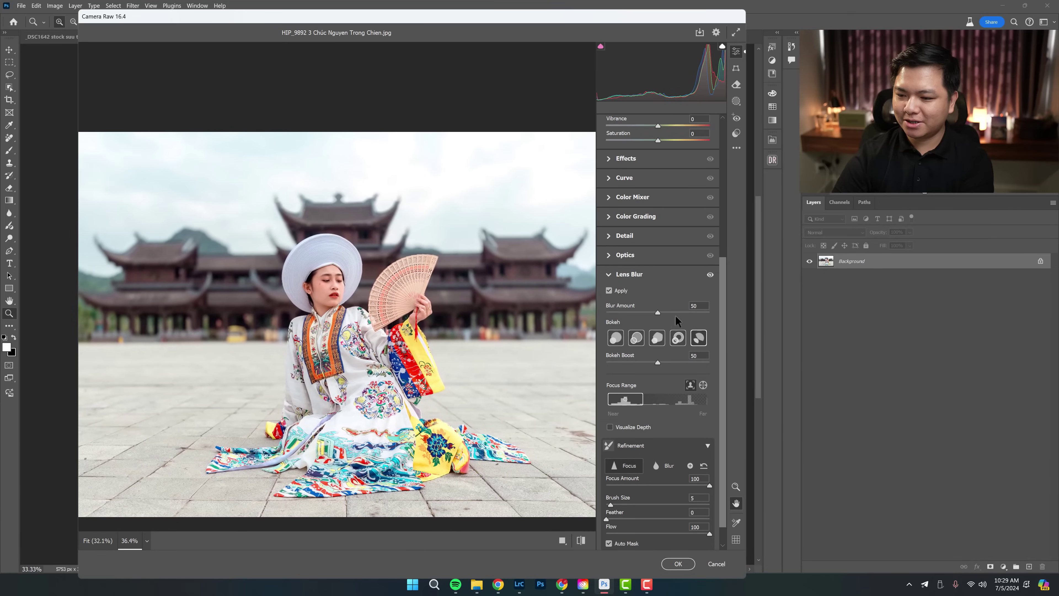
{"action": "scroll", "coordinate": [723, 357], "scroll_direction": "down", "scroll_amount": 1}
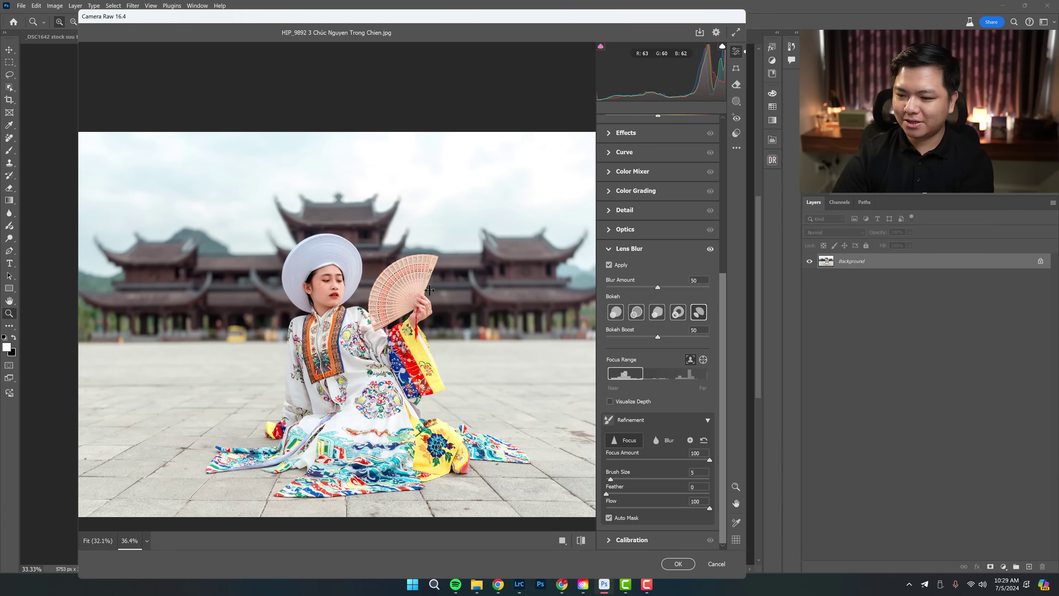
{"action": "scroll", "coordinate": [721, 383], "scroll_direction": "up", "scroll_amount": 5}
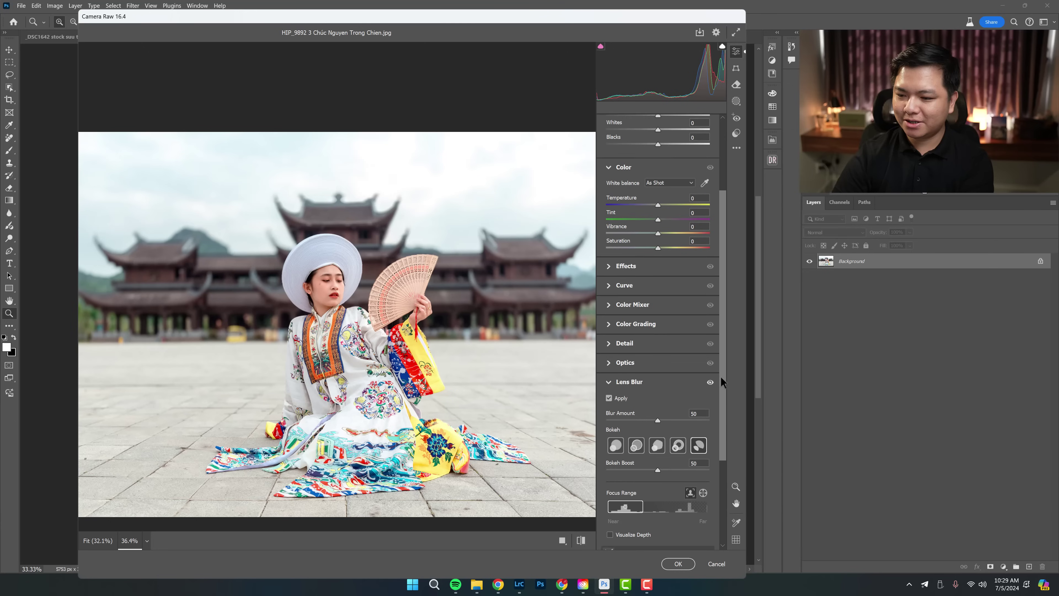
{"action": "scroll", "coordinate": [719, 396], "scroll_direction": "down", "scroll_amount": 2}
{"action": "left_click", "coordinate": [716, 564]}
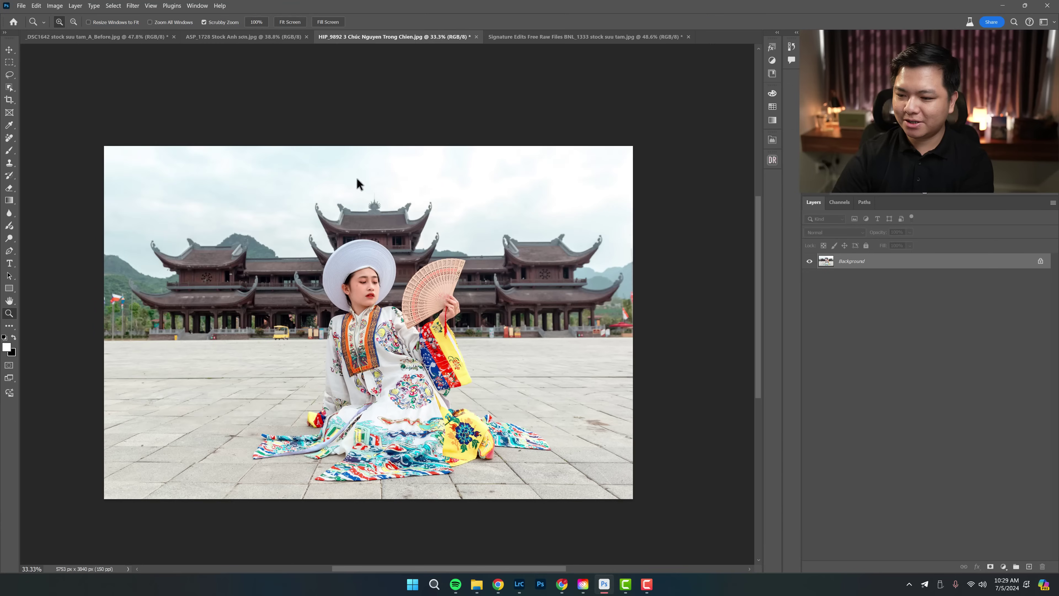
Step: Open the rice-field photo in Camera Raw's Remove tool with Use Generative AI agreed to
{"action": "left_click", "coordinate": [250, 40]}
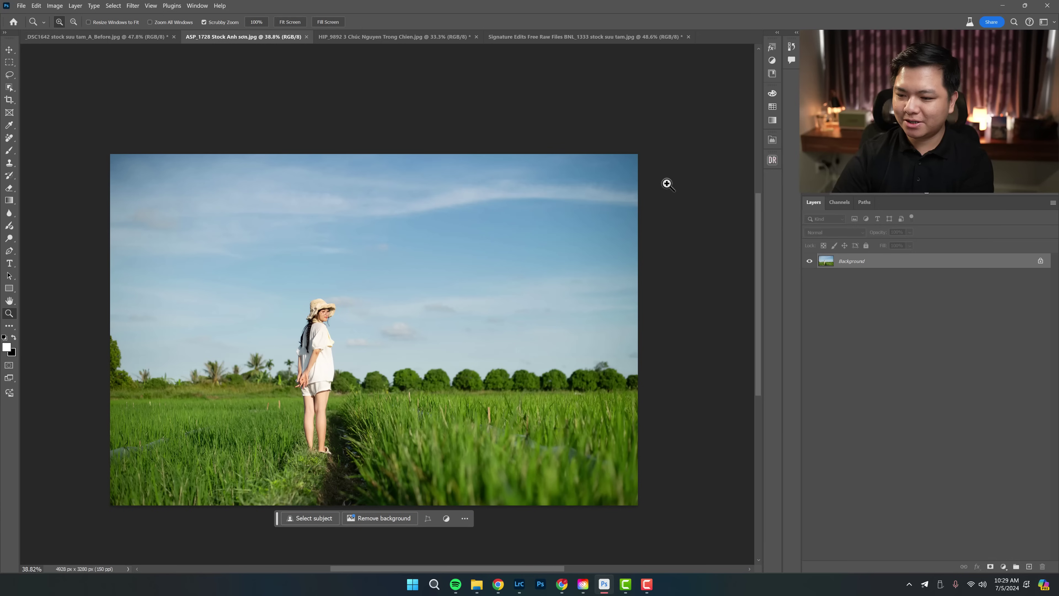
{"action": "left_click", "coordinate": [133, 6]}
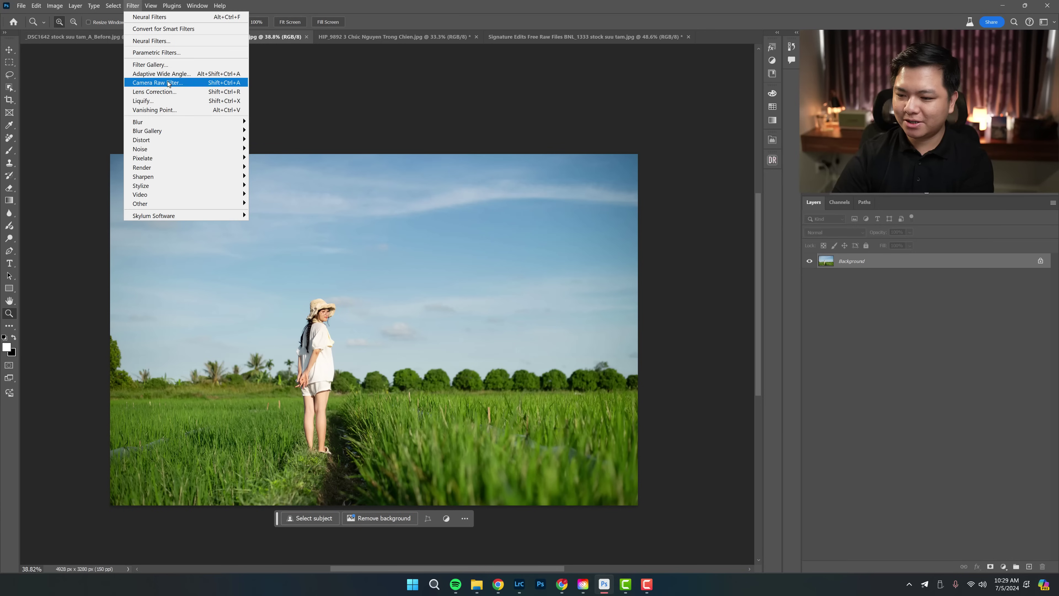
{"action": "left_click", "coordinate": [159, 86]}
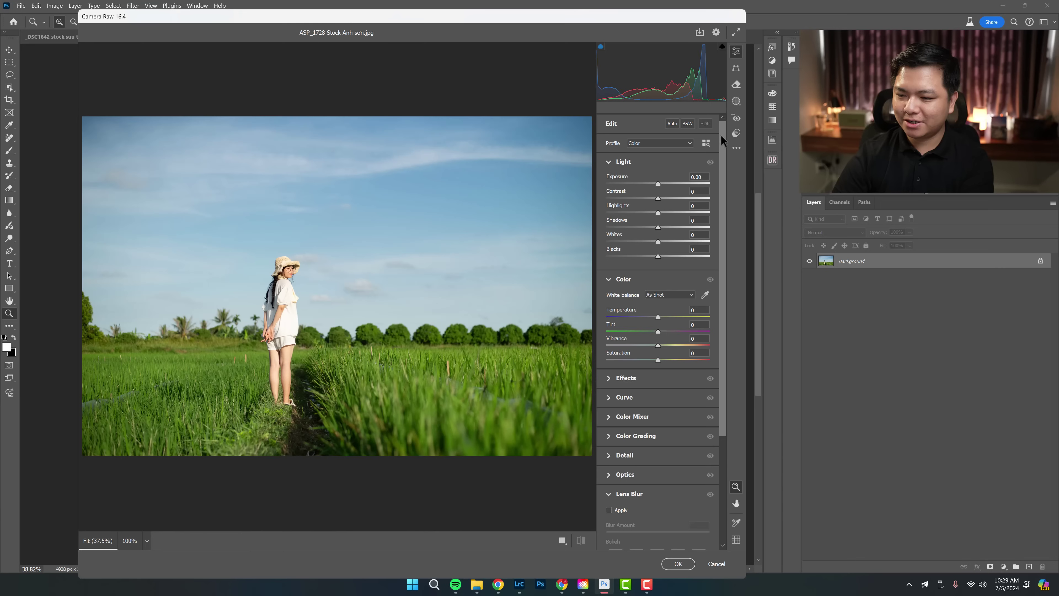
{"action": "left_click", "coordinate": [736, 86]}
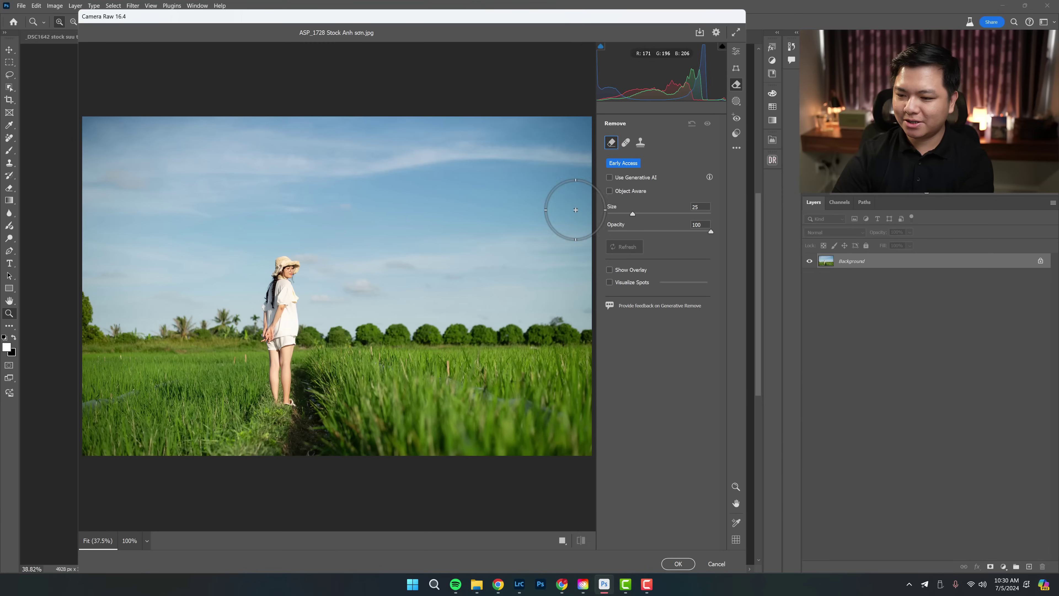
{"action": "left_click", "coordinate": [624, 178]}
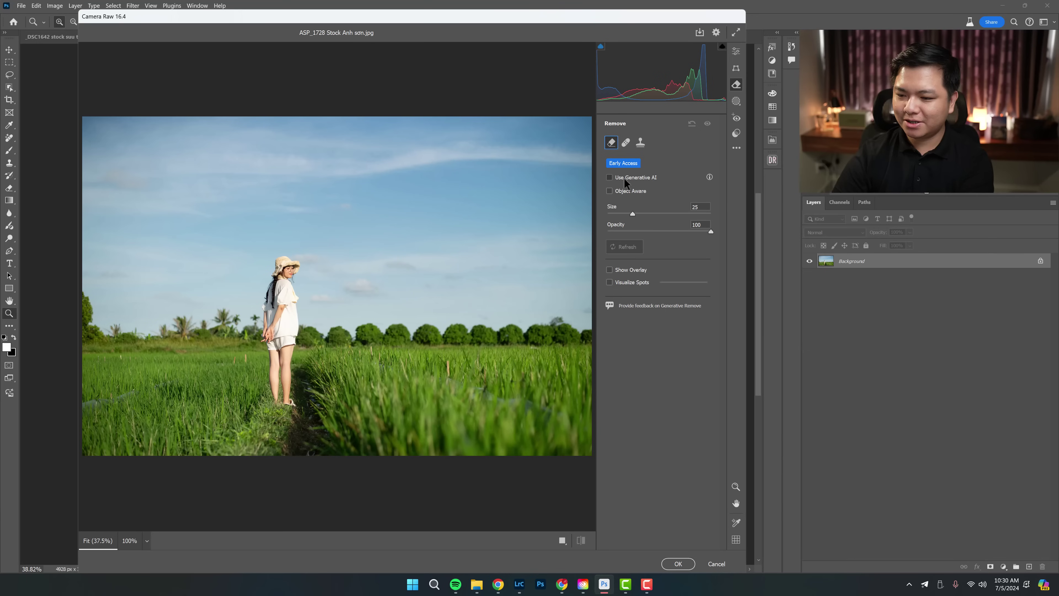
{"action": "left_click", "coordinate": [613, 293]}
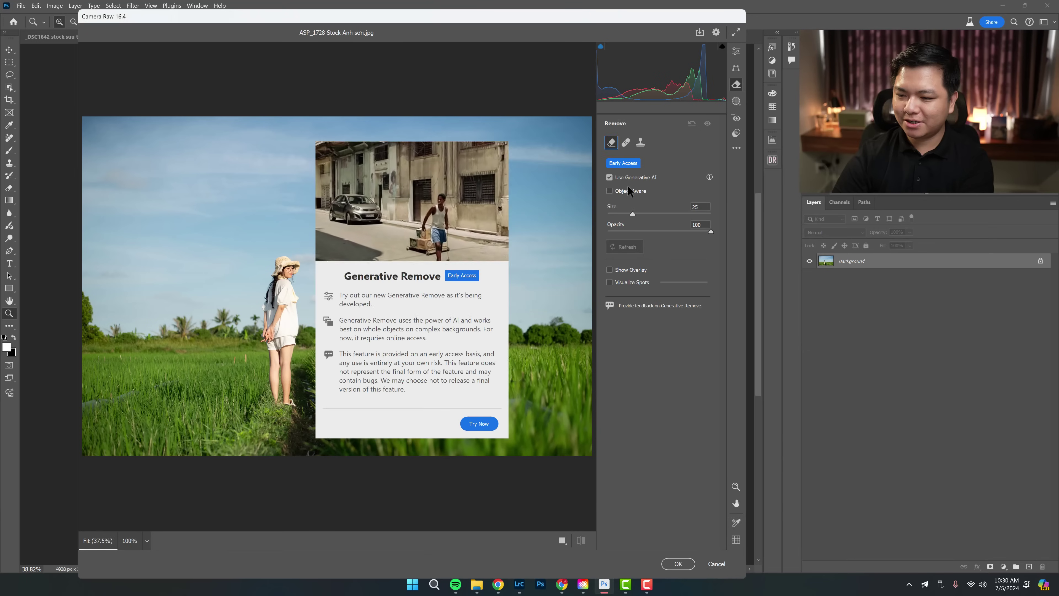
Step: Paint the girl with Generative Remove, subtract the mask near her hat, and apply
{"action": "left_click", "coordinate": [482, 423]}
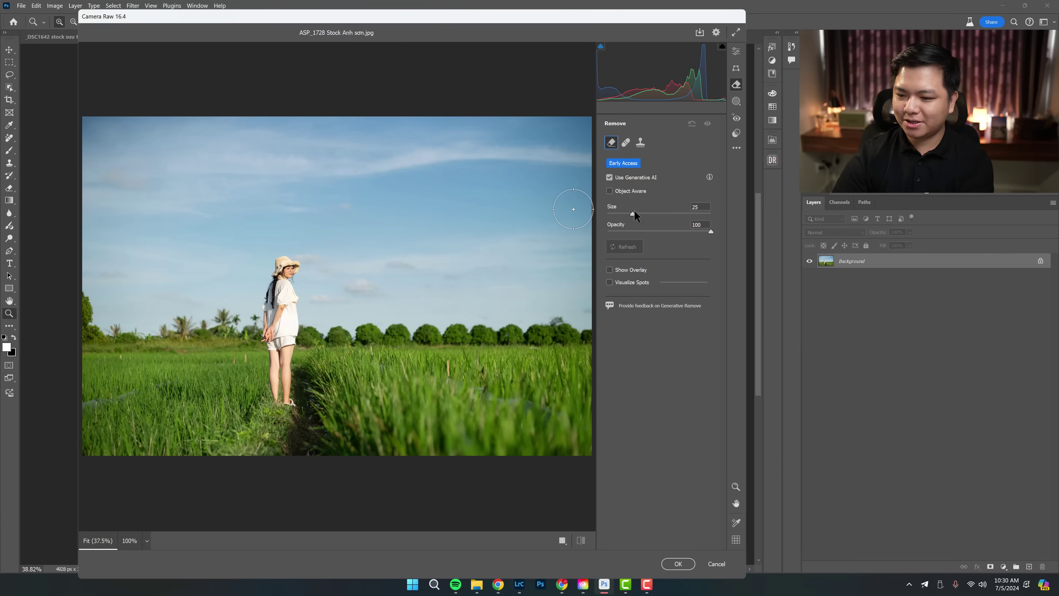
{"action": "left_click_drag", "start_coordinate": [279, 286], "coordinate": [285, 319]}
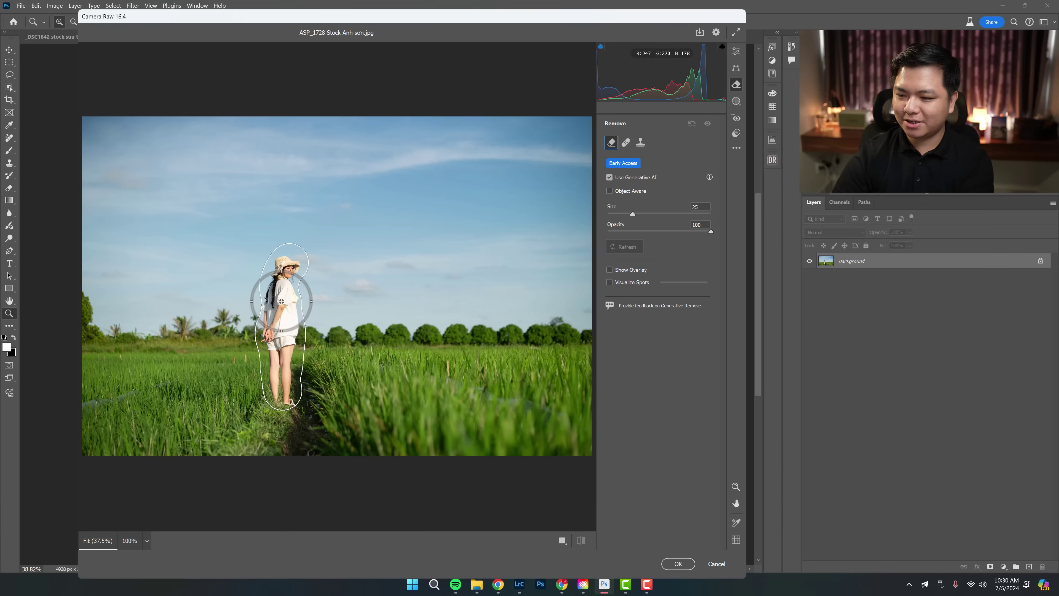
{"action": "left_click_drag", "start_coordinate": [284, 319], "coordinate": [280, 303]}
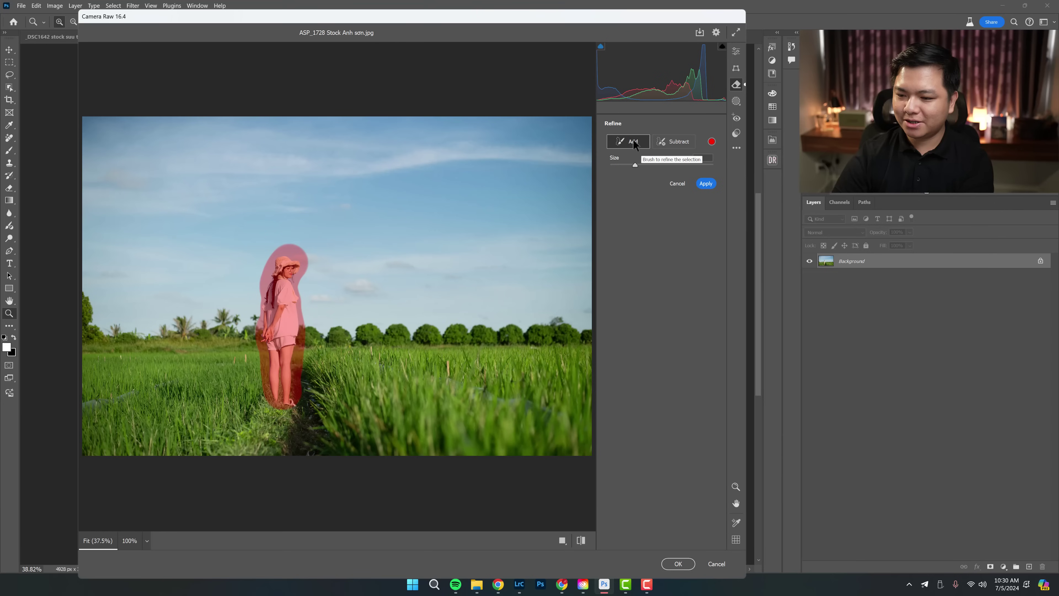
{"action": "left_click", "coordinate": [674, 141]}
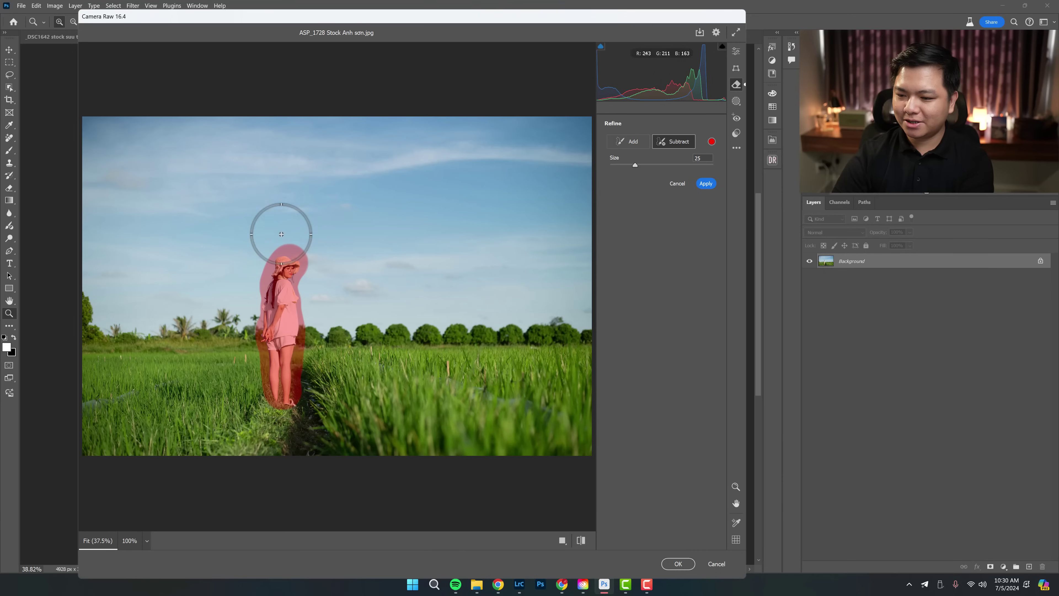
{"action": "left_click_drag", "start_coordinate": [284, 227], "coordinate": [238, 284]}
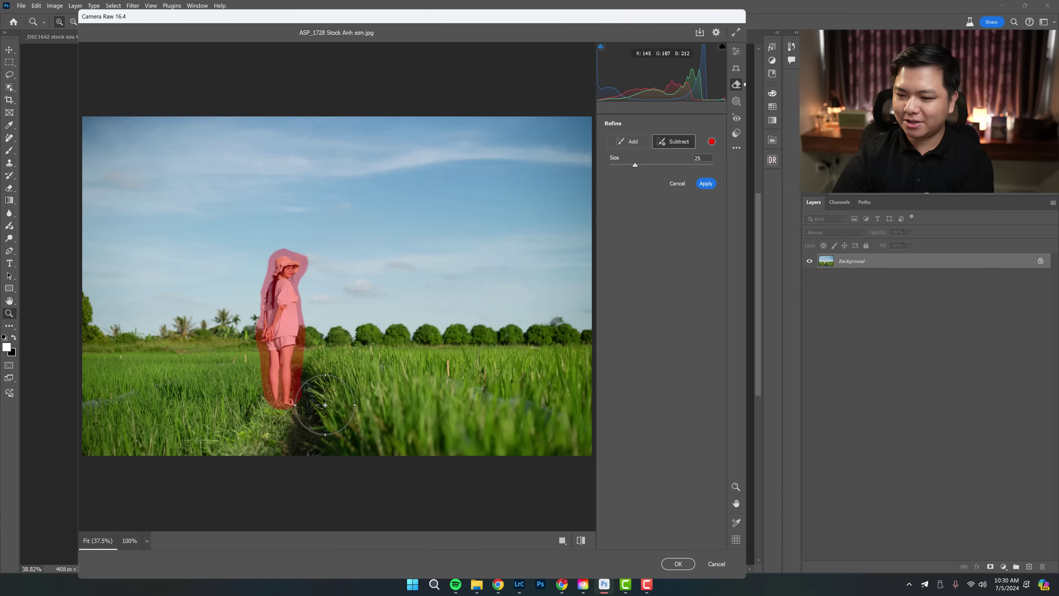
{"action": "left_click", "coordinate": [703, 185]}
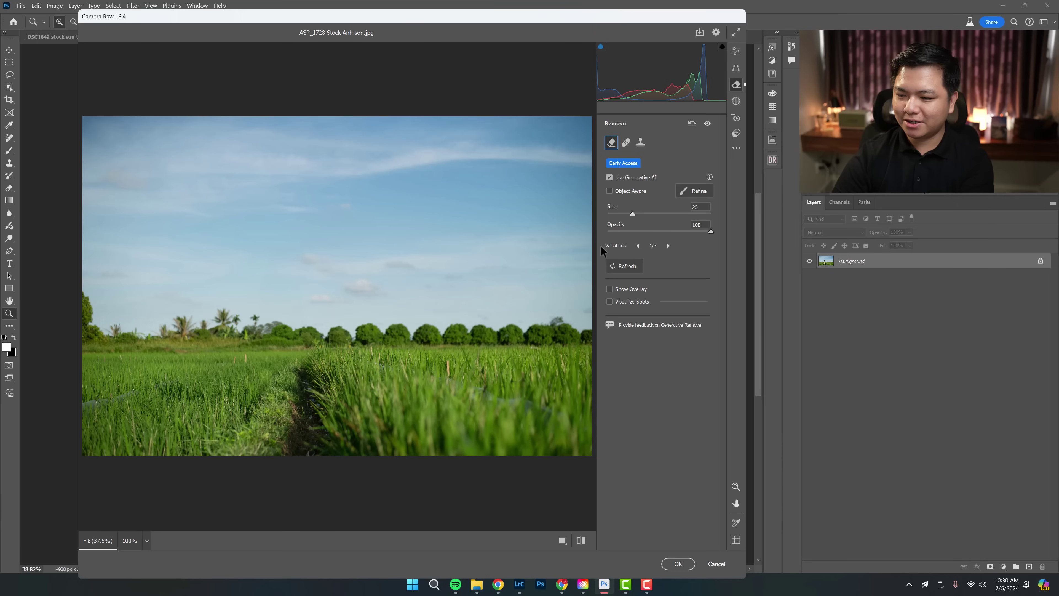
Step: Compare the three removal variations, commit the Camera Raw edit, and switch to HIP_9892
{"action": "left_click", "coordinate": [667, 245]}
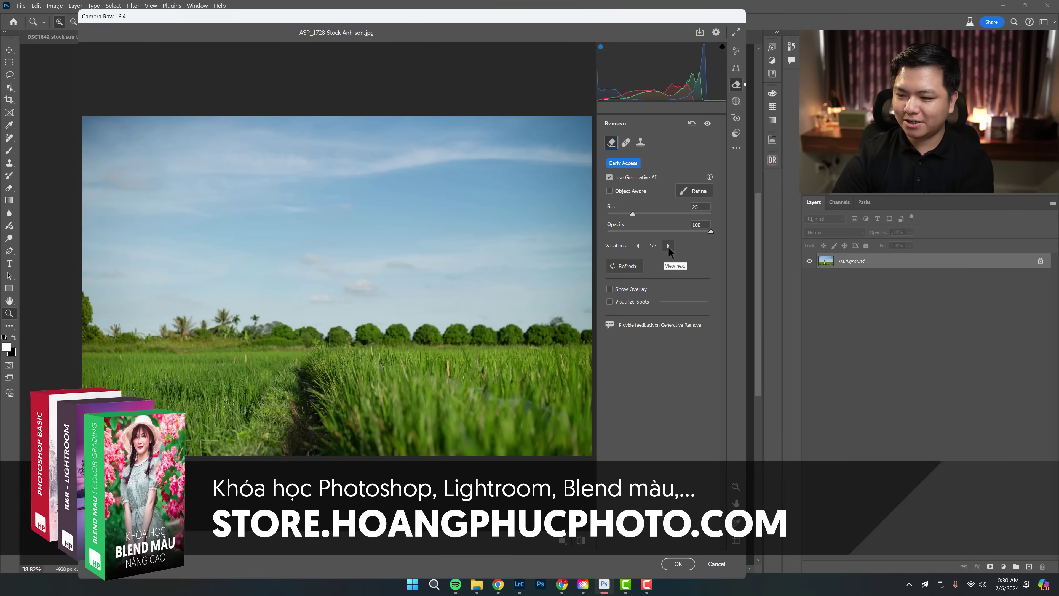
{"action": "left_click", "coordinate": [669, 246]}
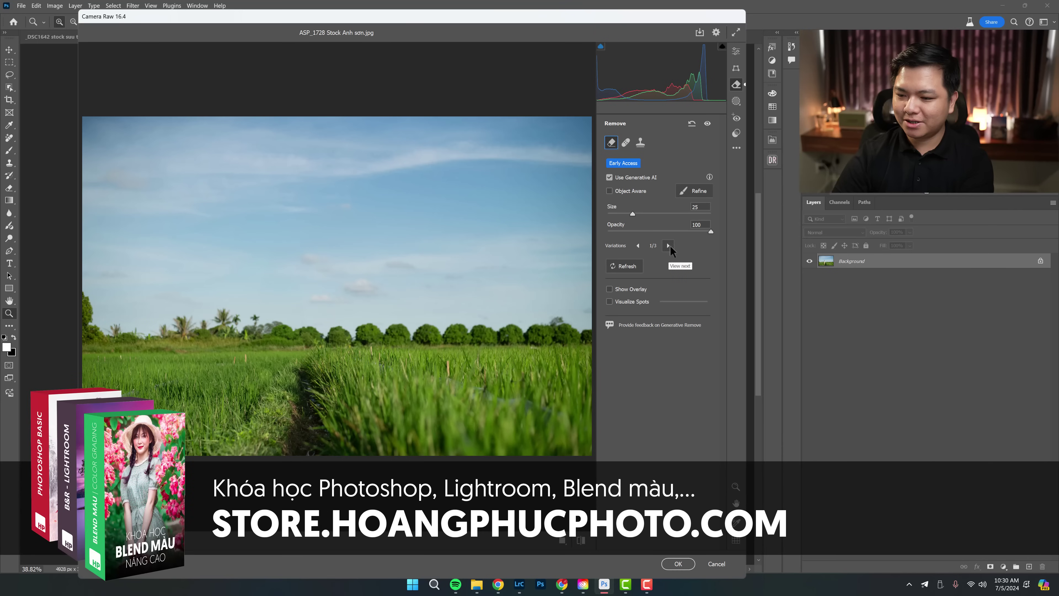
{"action": "left_click", "coordinate": [669, 246]}
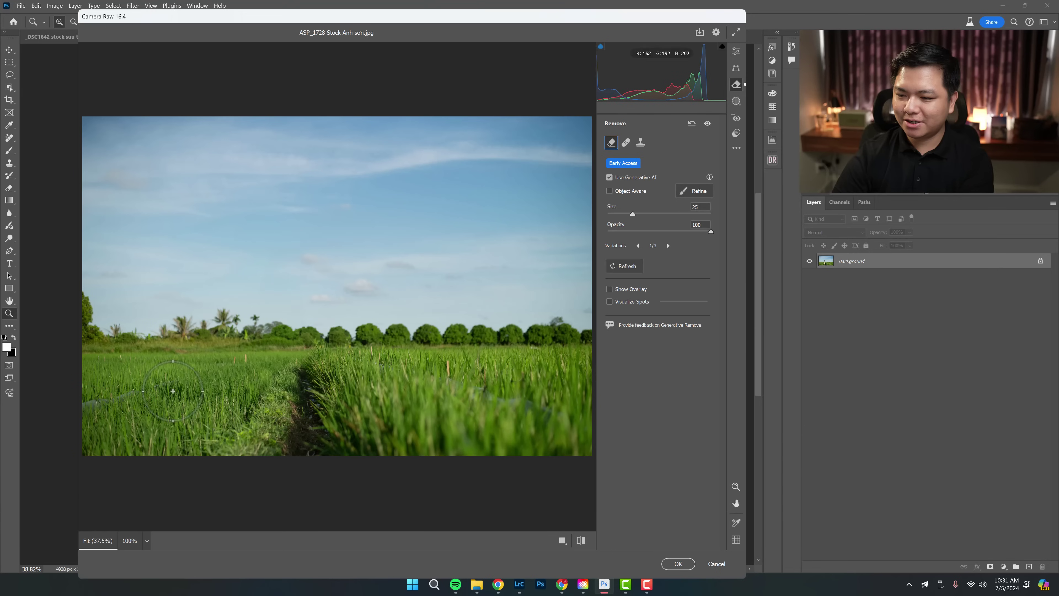
{"action": "left_click", "coordinate": [670, 562]}
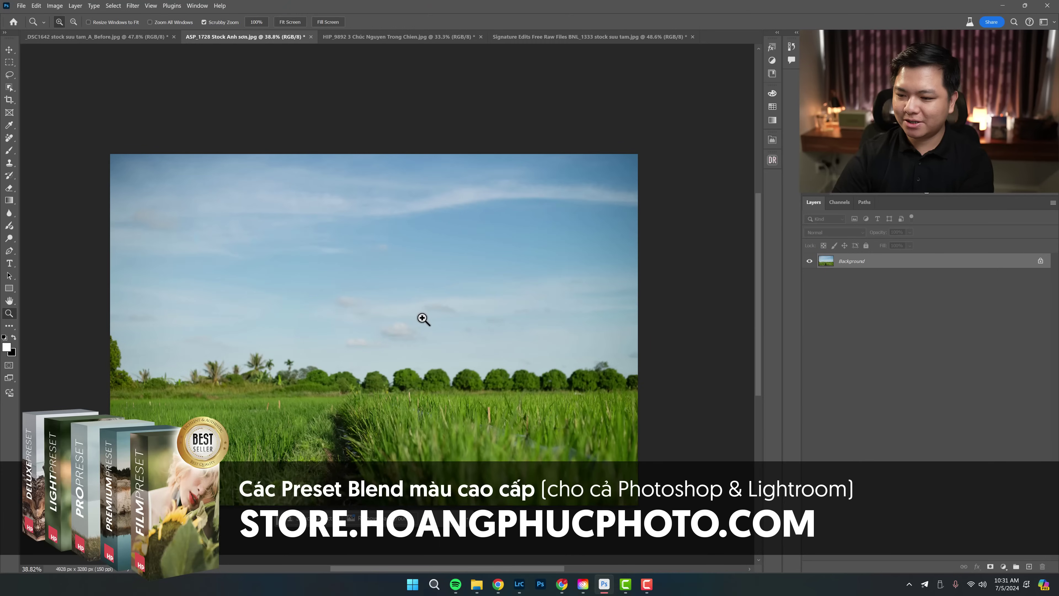
{"action": "left_click", "coordinate": [407, 37]}
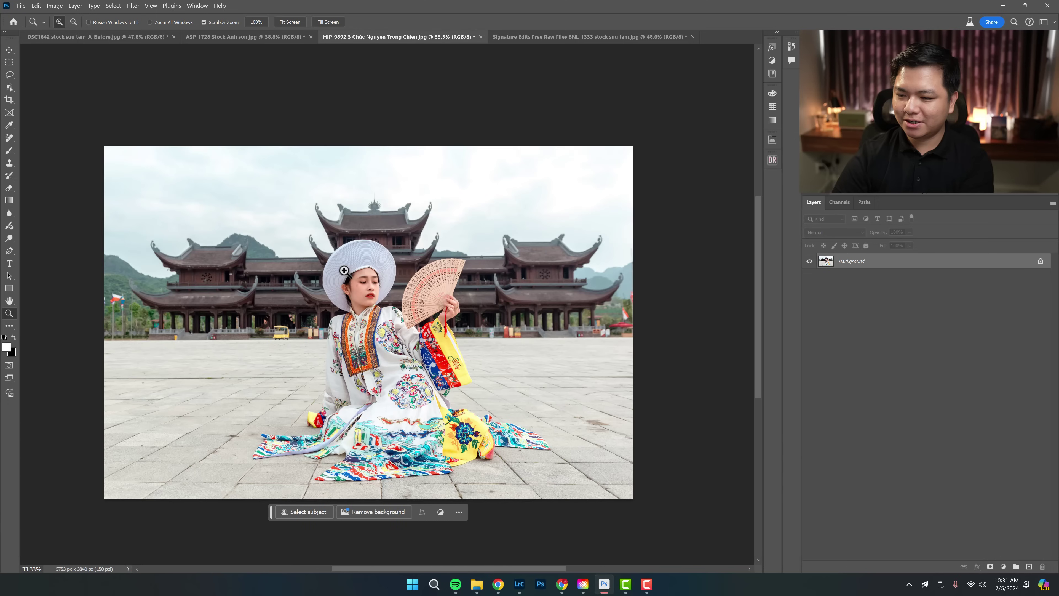